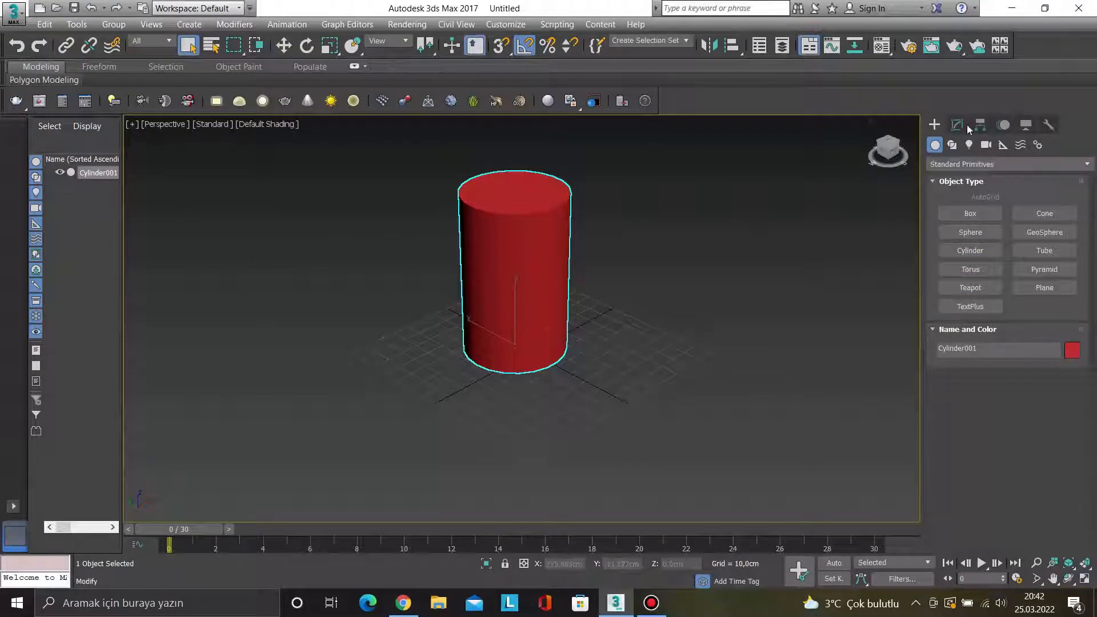
- Set the cylinder's height to 80 cm and its radius to 25 cm
double_click(1045, 342)
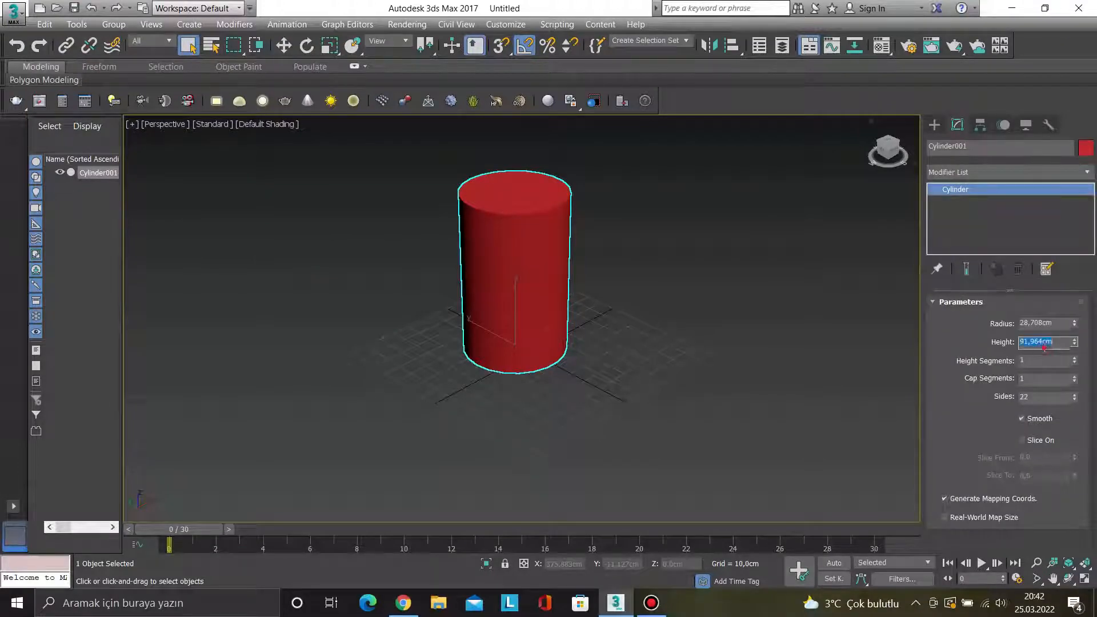
text(80)
key(Return)
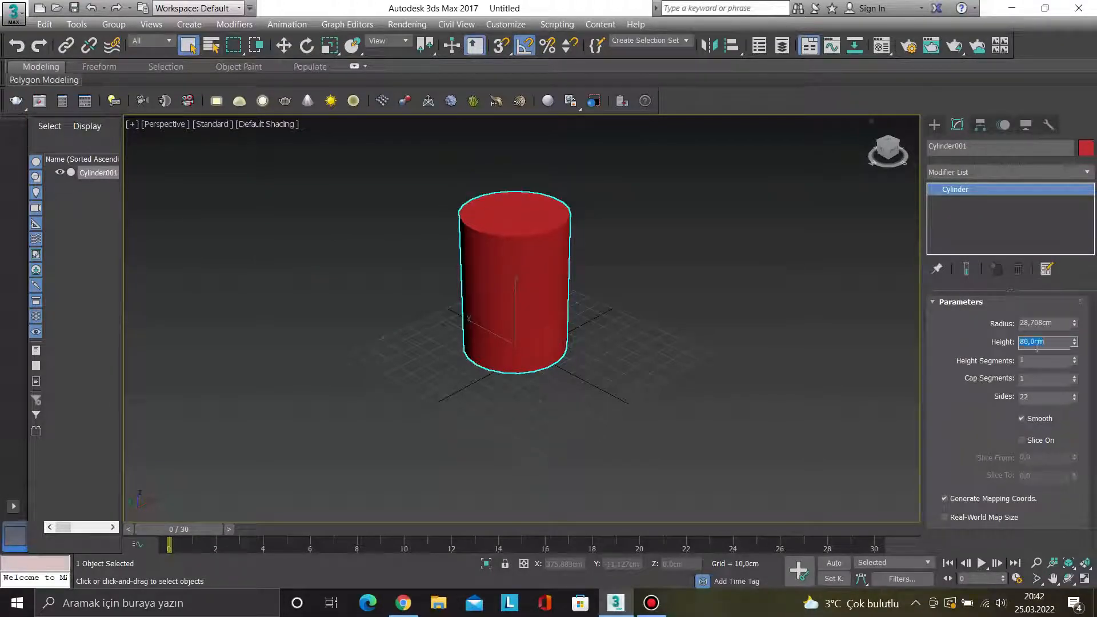
double_click(1044, 323)
text(2)
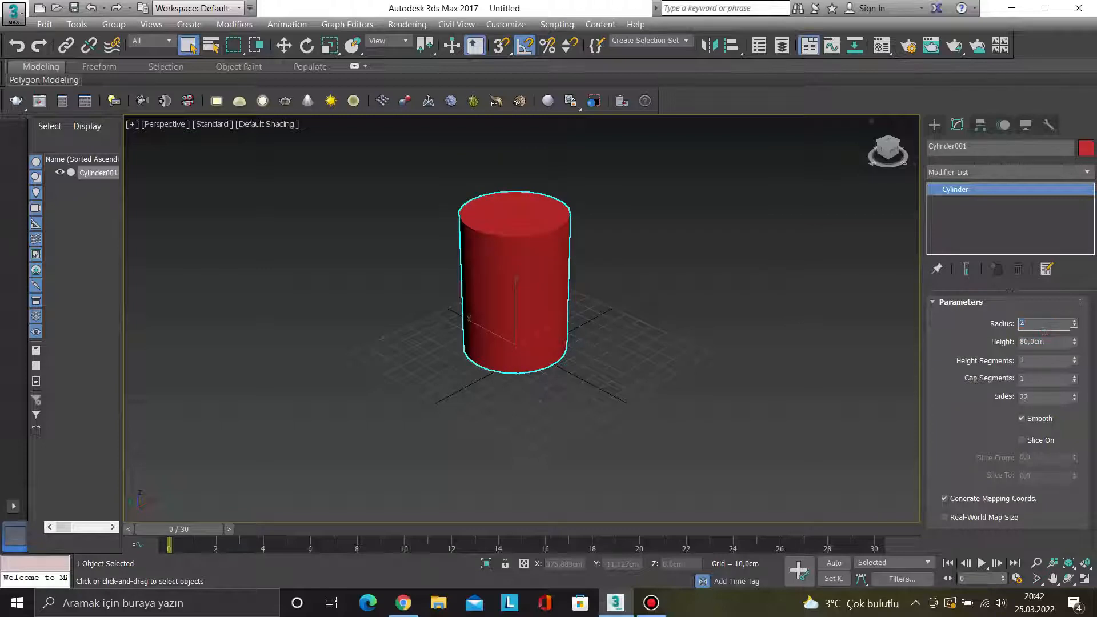
text(5)
key(Return)
click(649, 374)
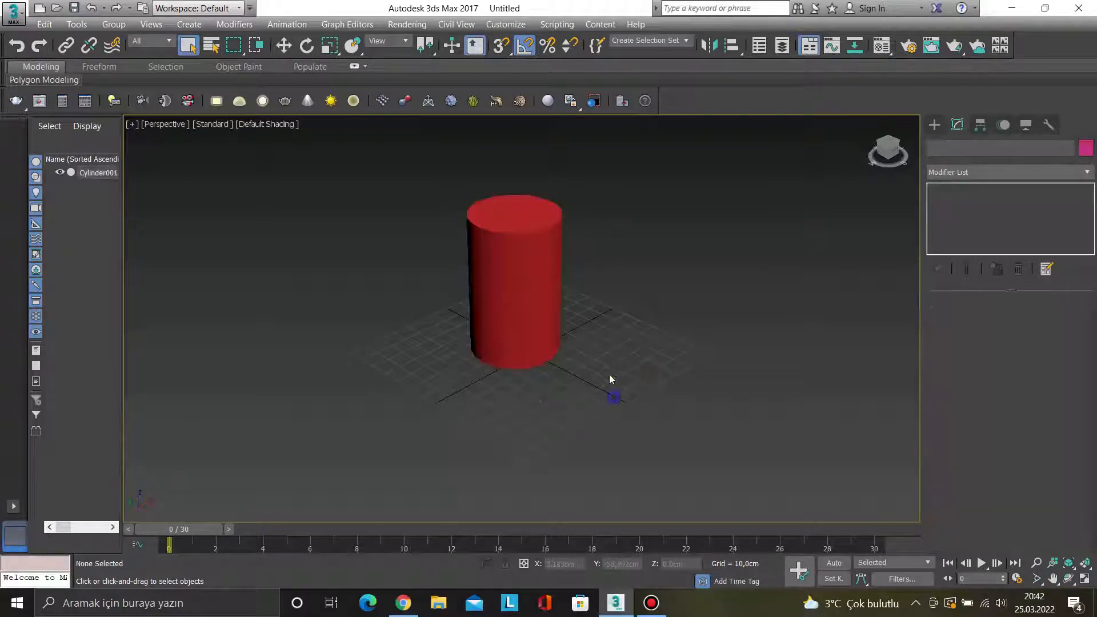
click(496, 310)
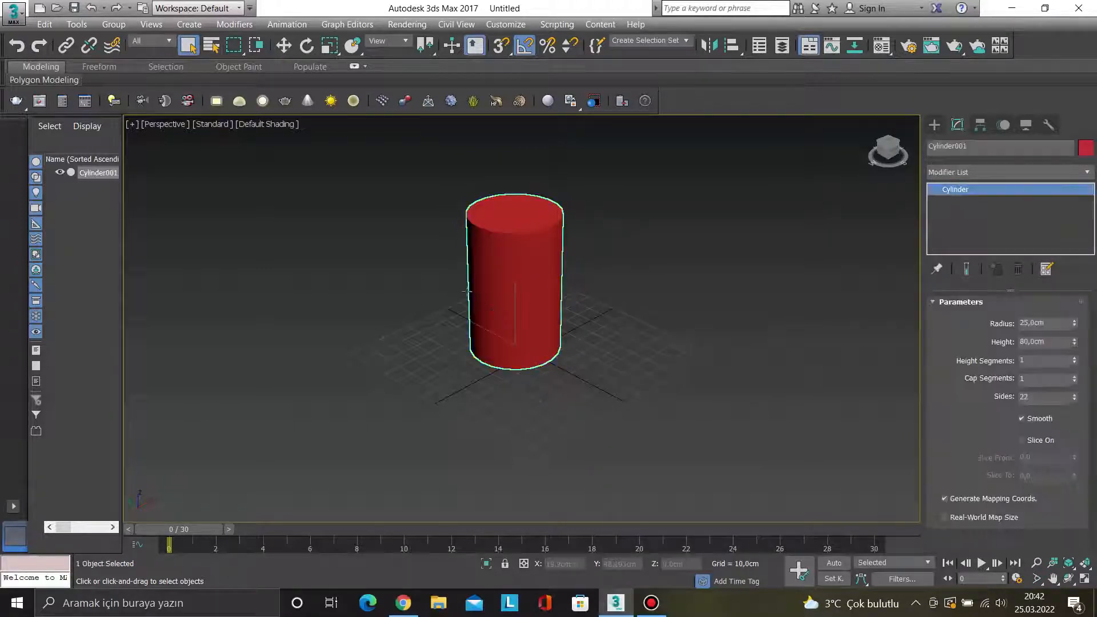
- Turn on edged faces display in the viewport and set the cylinder's height segments to 2
click(265, 126)
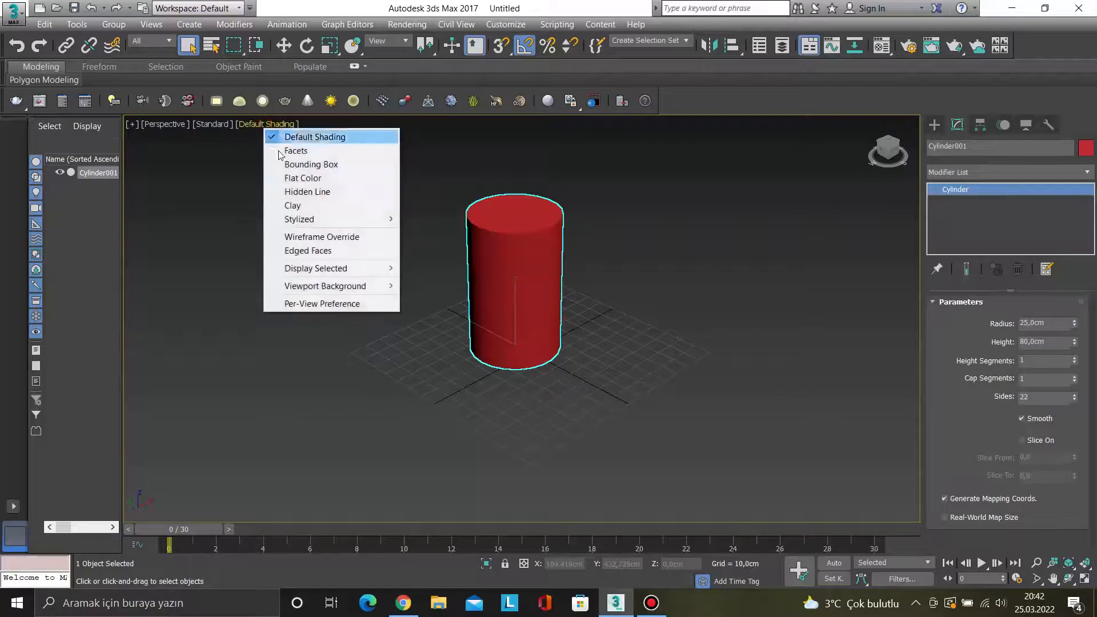
click(314, 251)
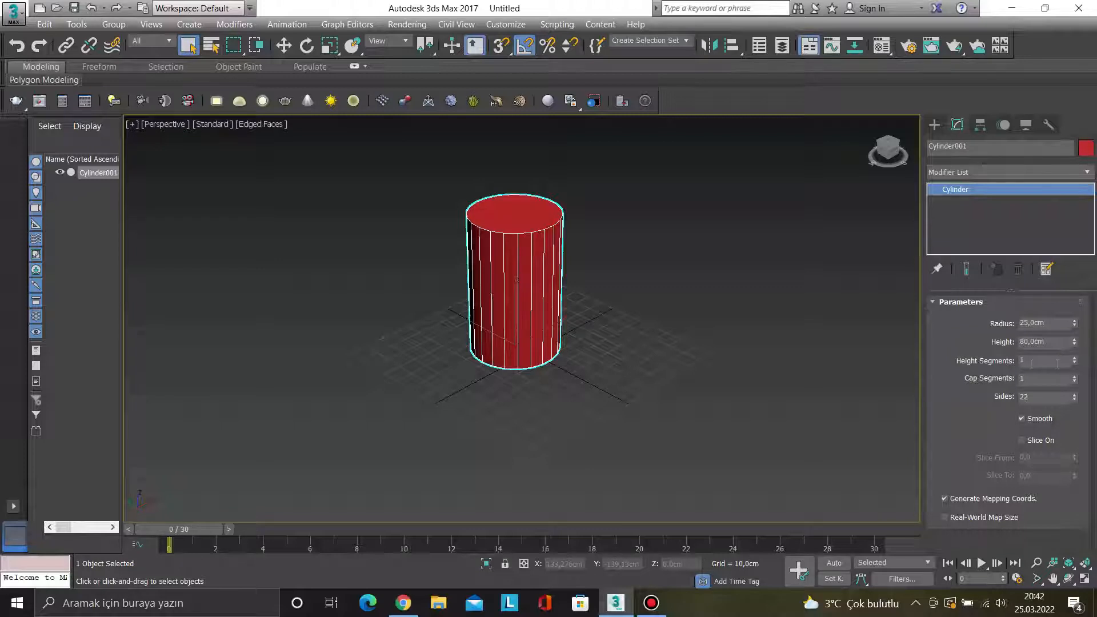
click(1073, 360)
click(622, 308)
click(524, 292)
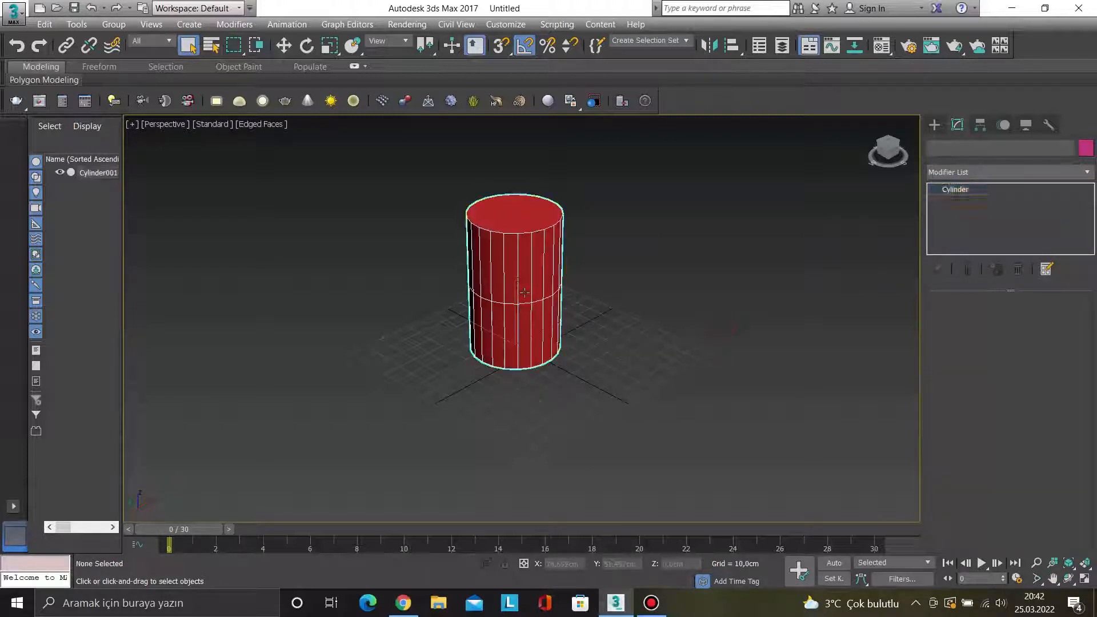
- Switch to the Front view and add an Edit Poly modifier to the cylinder
key(f)
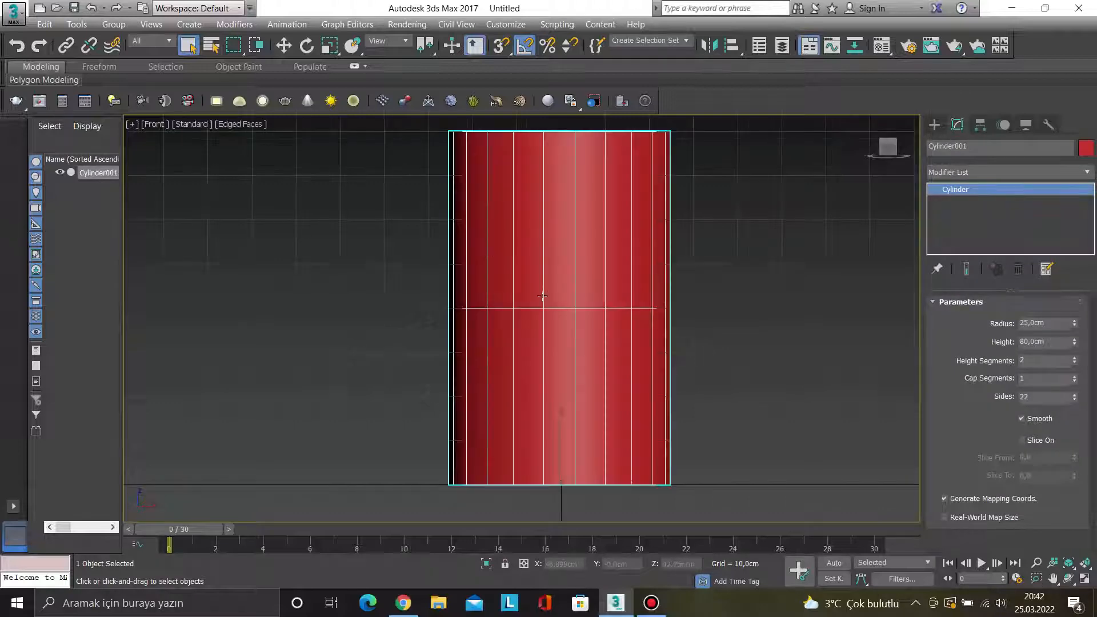
key(z)
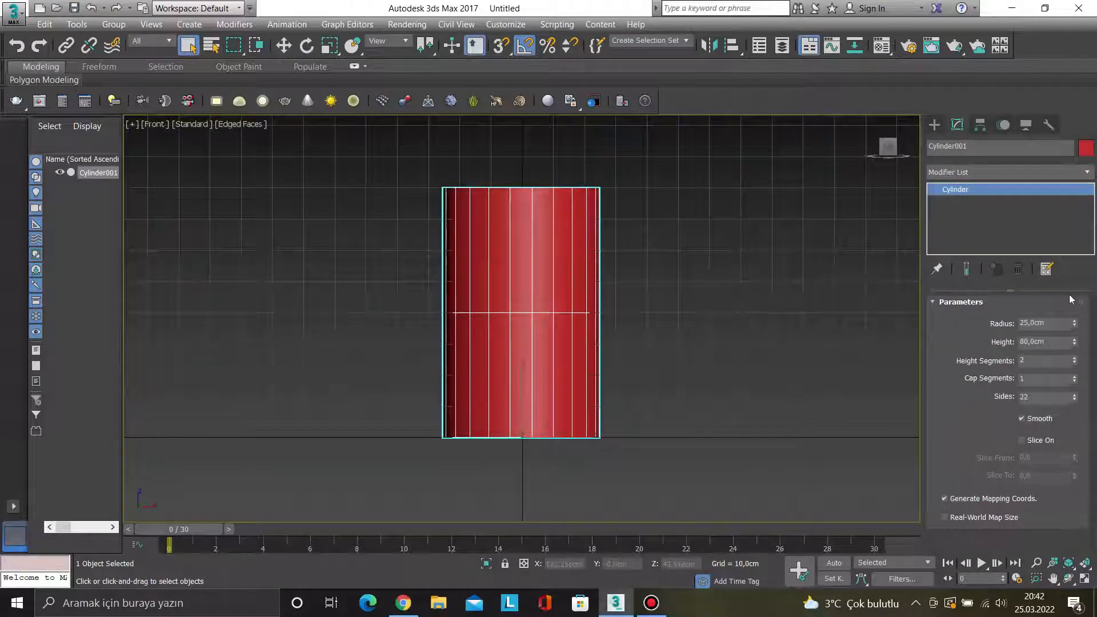
click(973, 174)
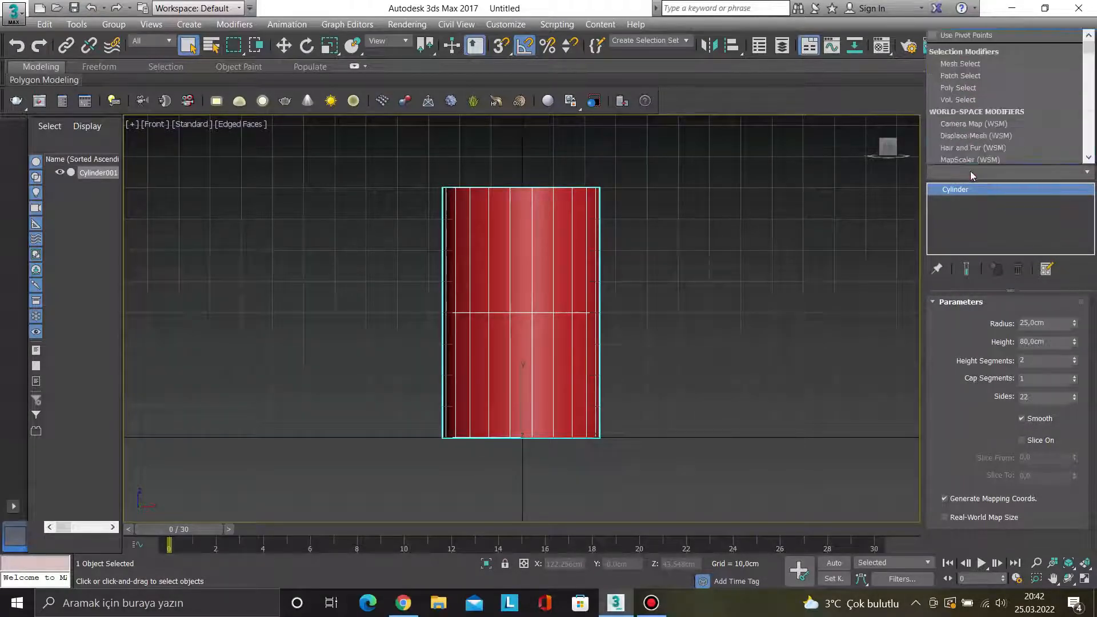
key(e)
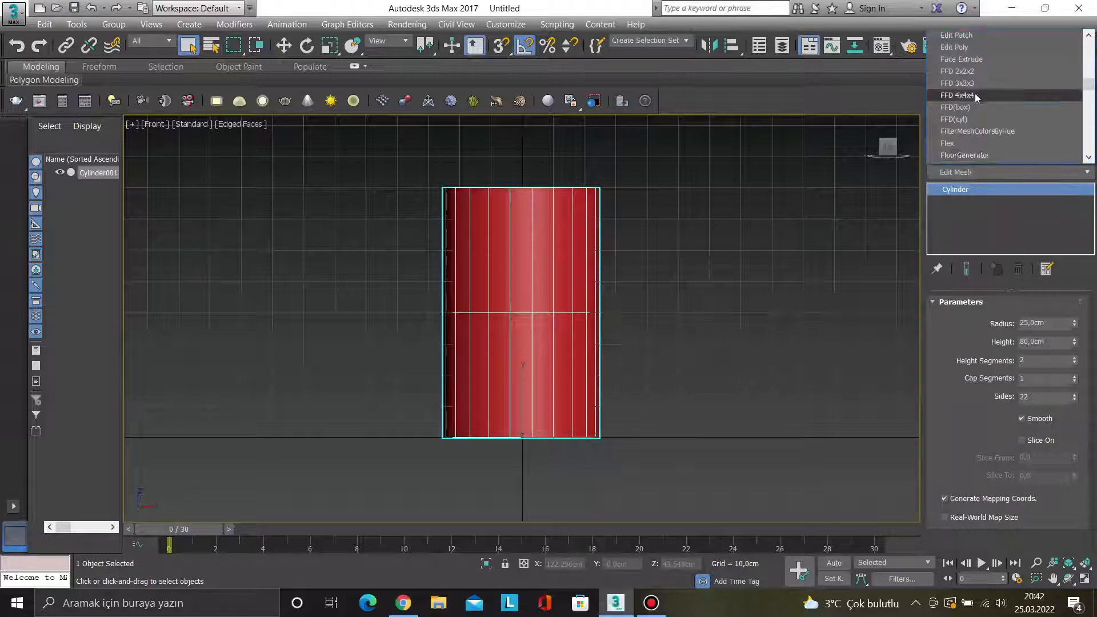
click(958, 50)
key(2)
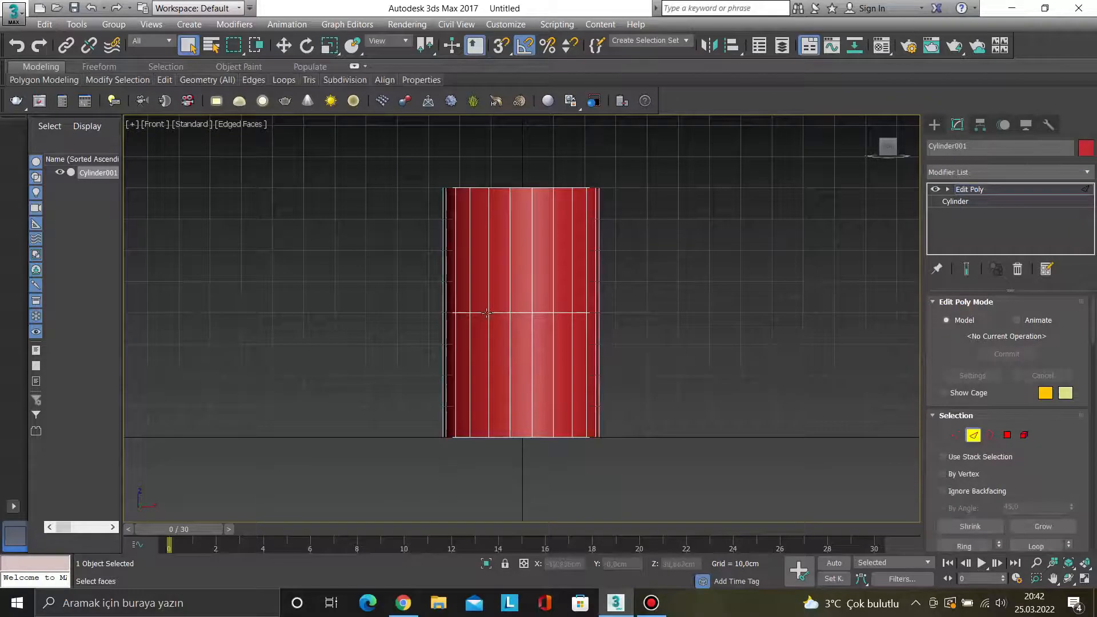
scroll(495, 313, up, 5)
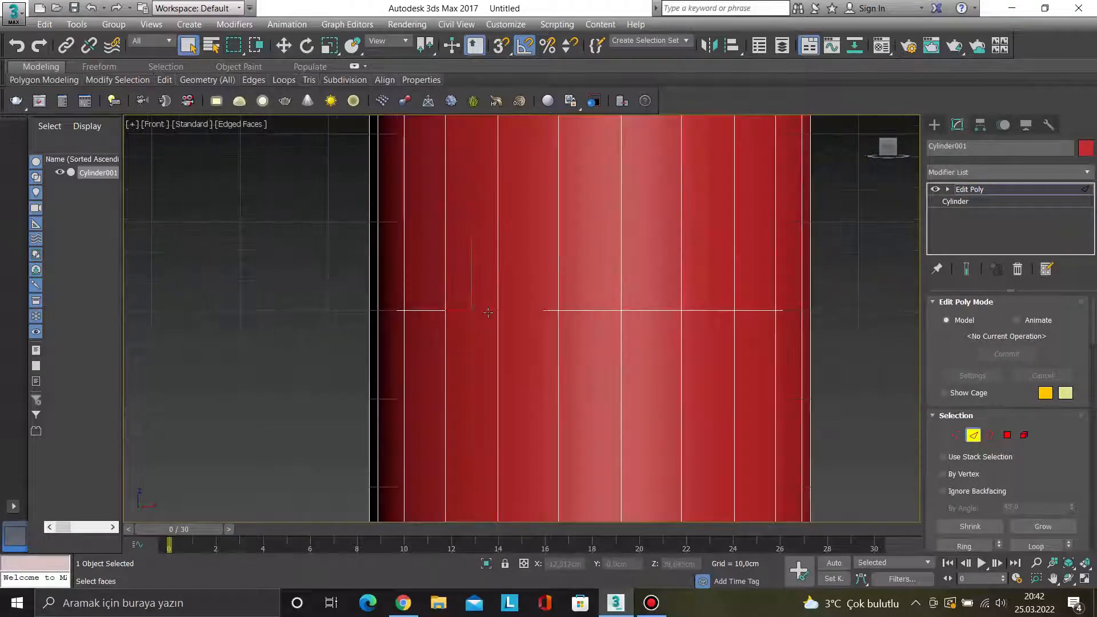
scroll(1039, 461, down, 1)
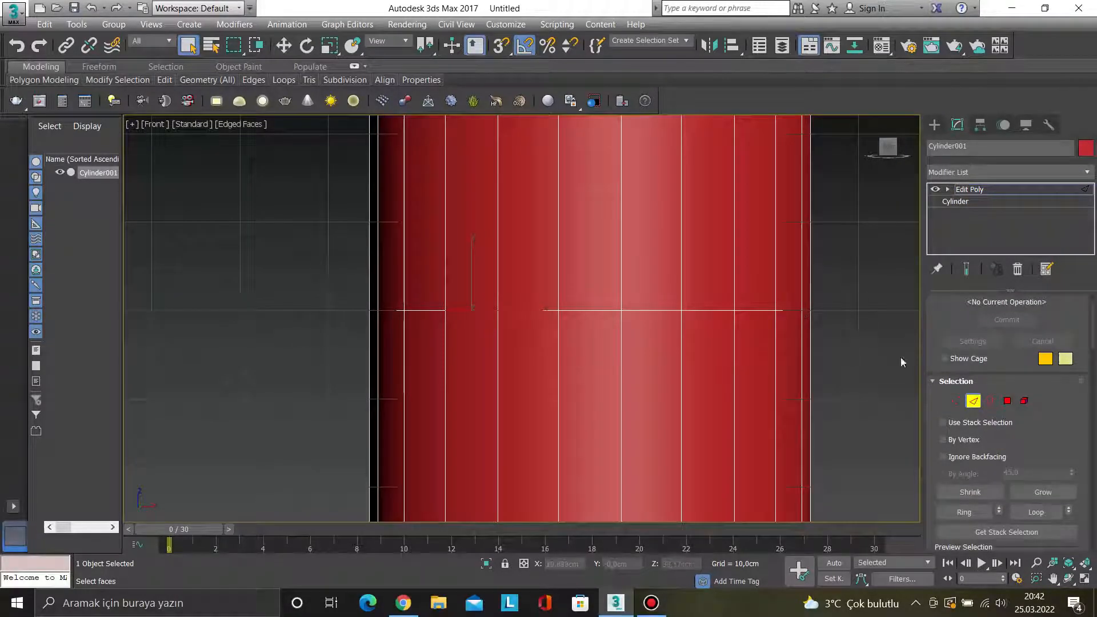
click(978, 400)
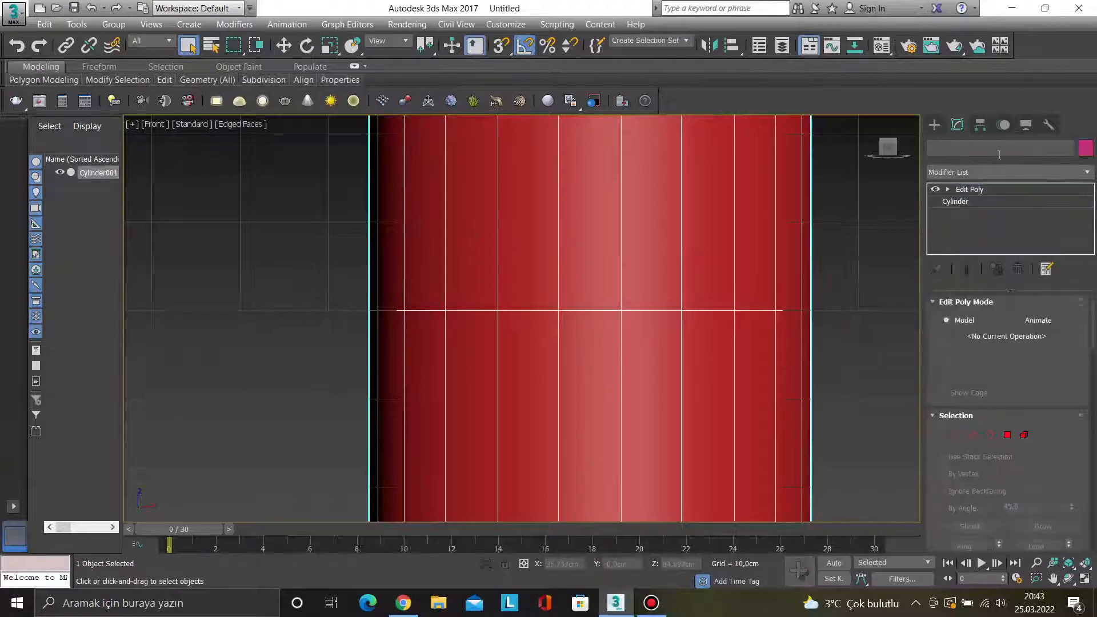
- Change the cylinder's object color to the grey swatch in the 3ds Max palette
click(1084, 149)
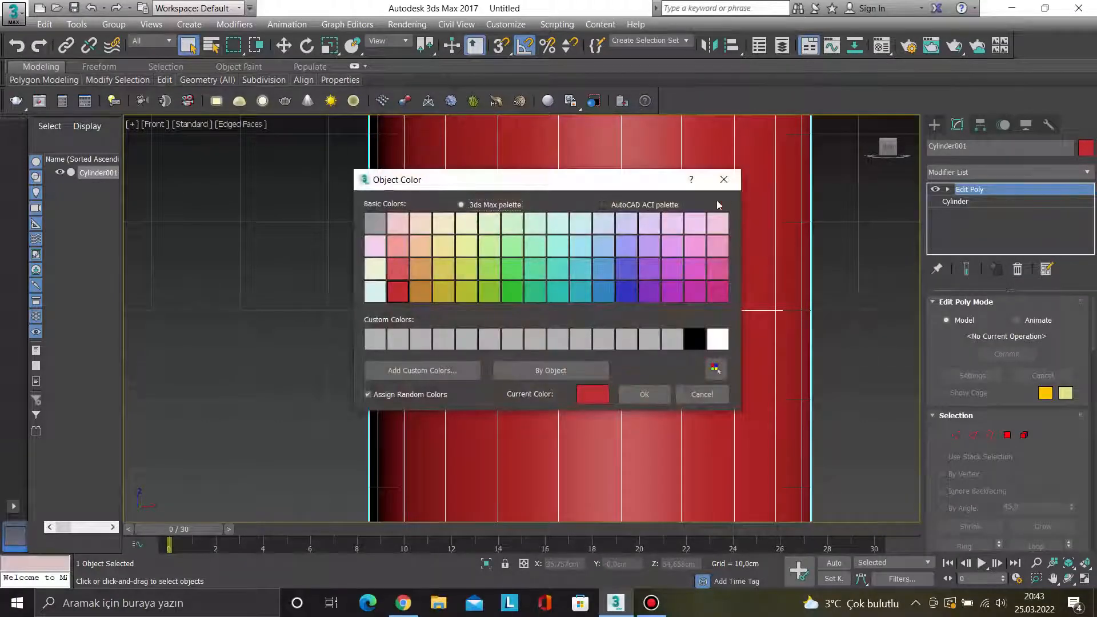
click(374, 223)
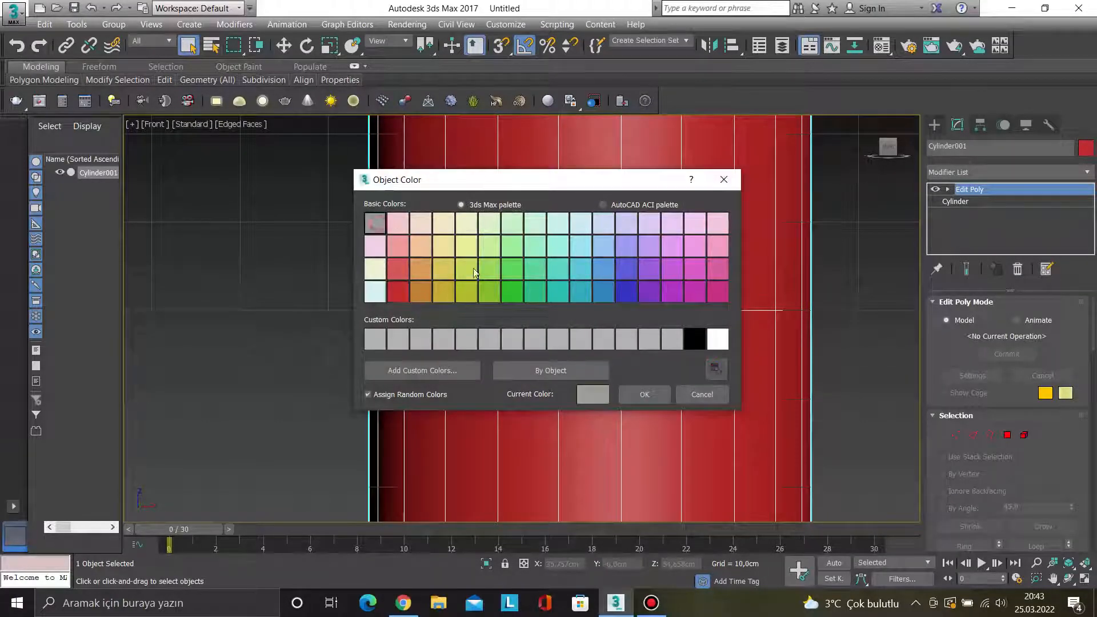
click(646, 394)
click(852, 367)
click(587, 318)
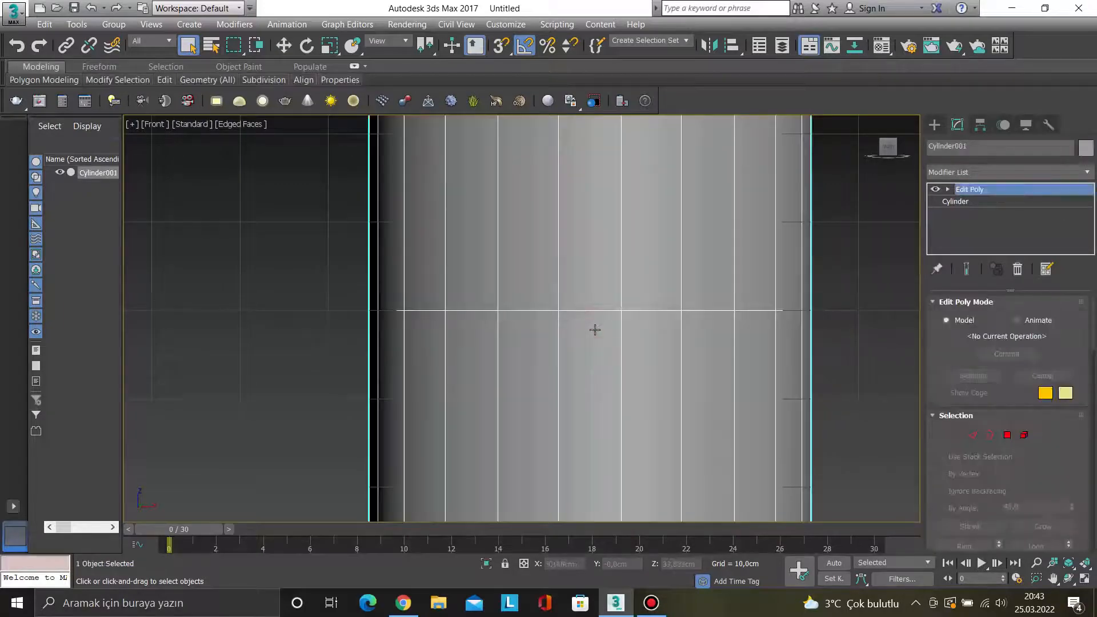
- Enter edge editing and try selecting the horizontal edge loop around the cylinder's middle, clearing the selection at the end
key(2)
double_click(569, 311)
scroll(568, 331, down, 3)
scroll(567, 331, down, 2)
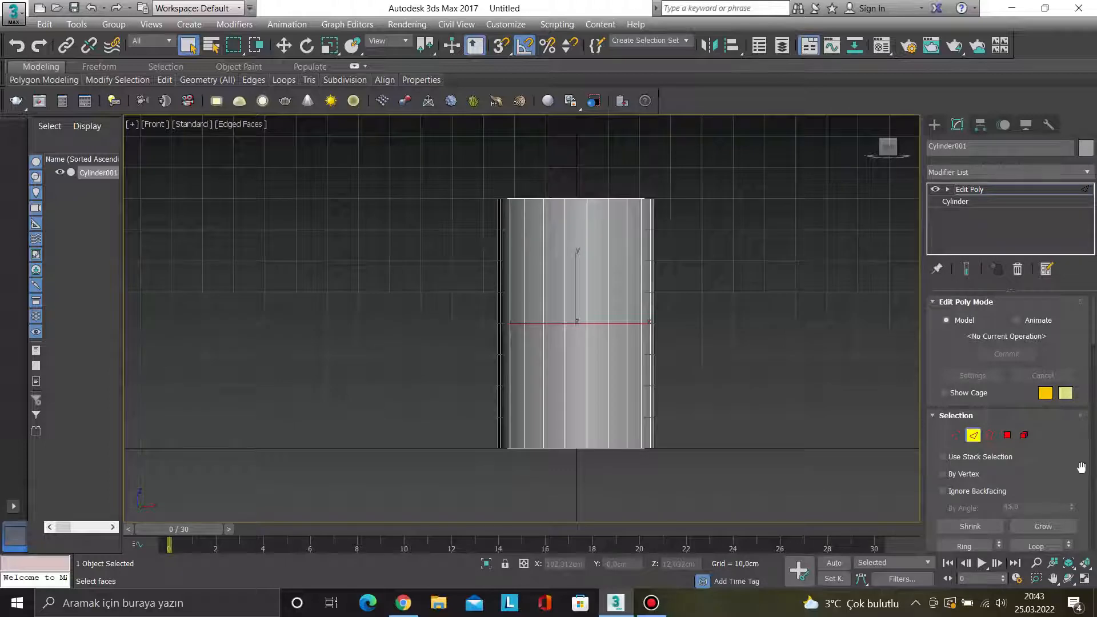
scroll(1076, 477, down, 3)
scroll(1080, 457, down, 1)
click(752, 355)
- Extend one middle horizontal edge to its full loop and scale the loop uniformly to about 163%
click(598, 322)
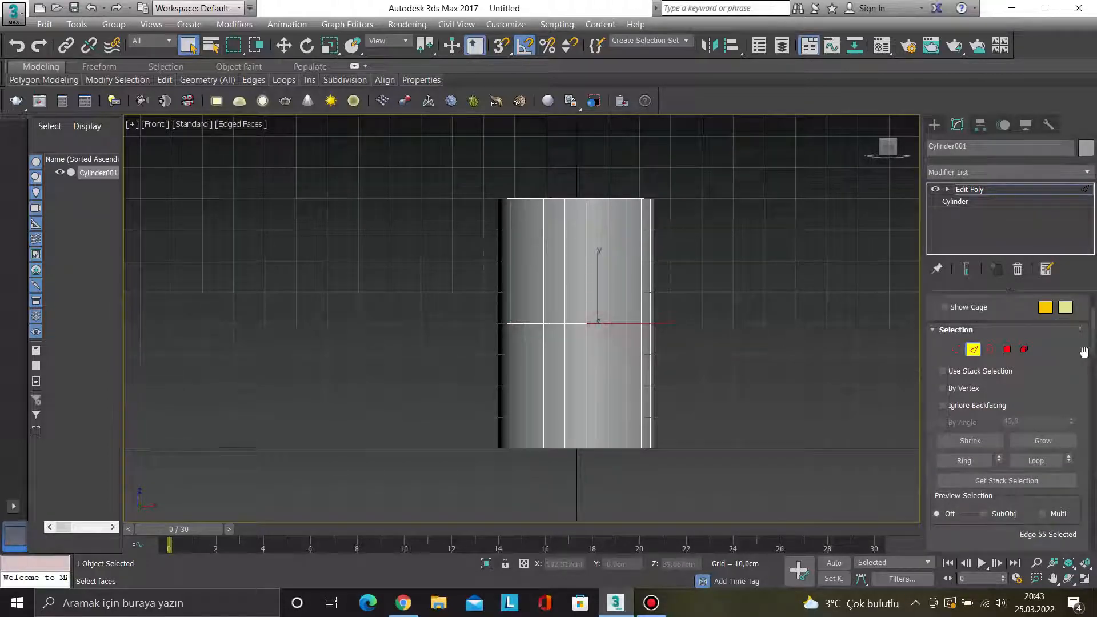
scroll(1095, 389, down, 5)
scroll(1095, 389, up, 5)
click(1025, 369)
scroll(671, 356, up, 2)
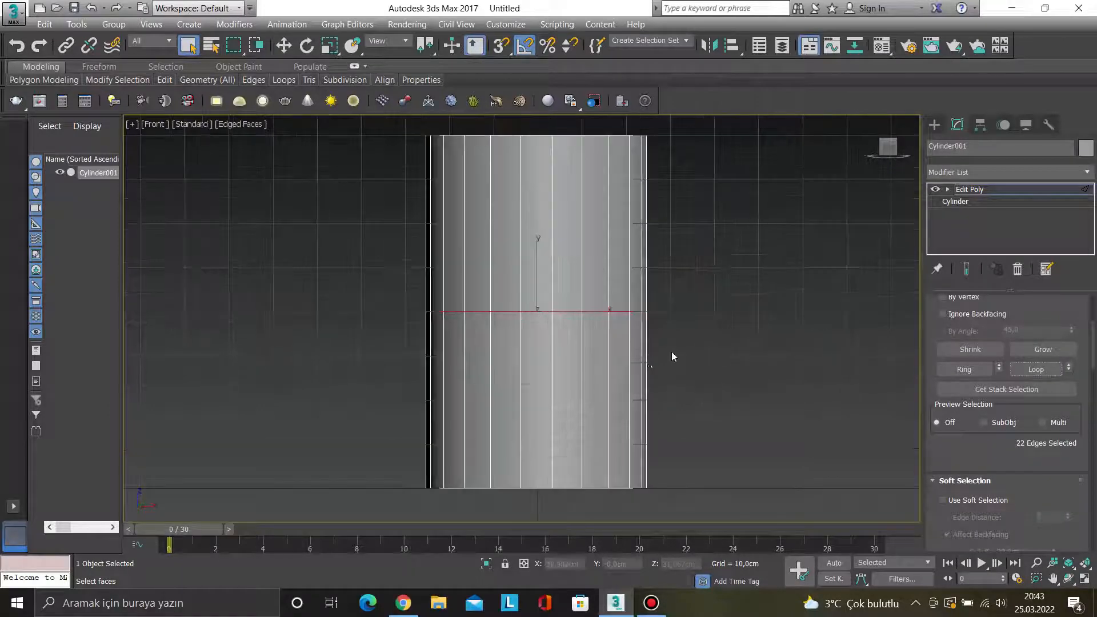
key(r)
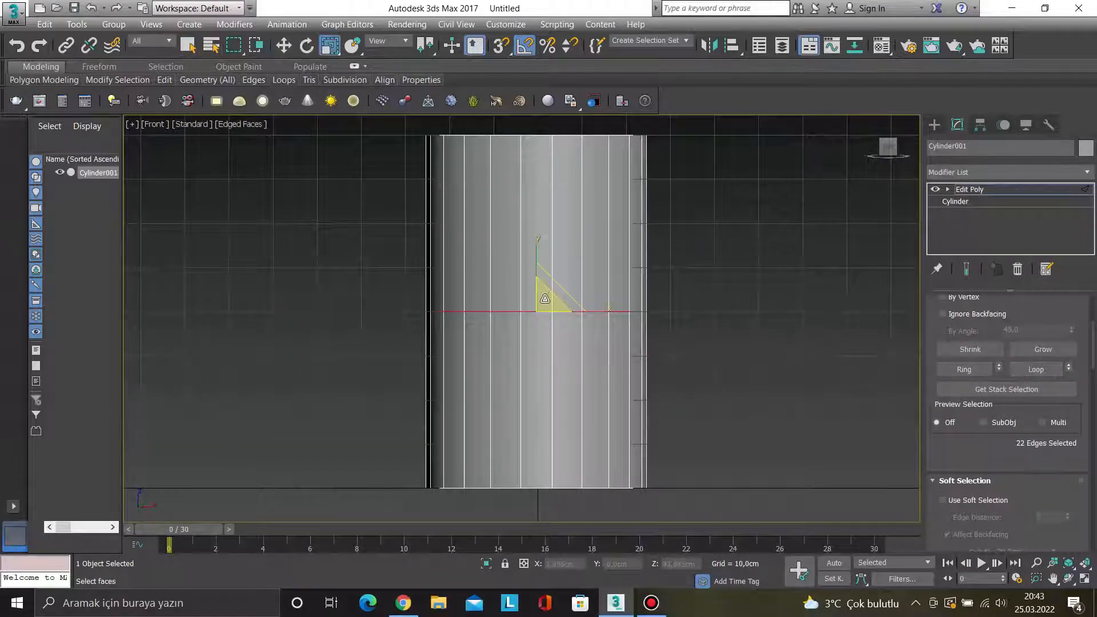
drag(544, 298, 617, 263)
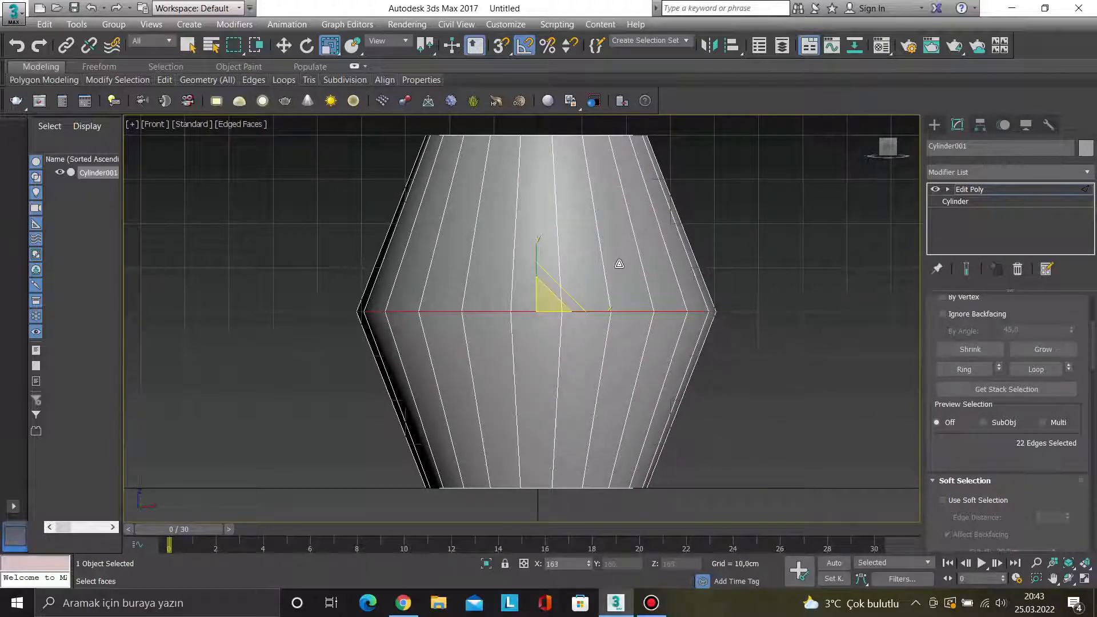
click(759, 368)
alt+middle_drag(719, 382, 730, 361)
key(f)
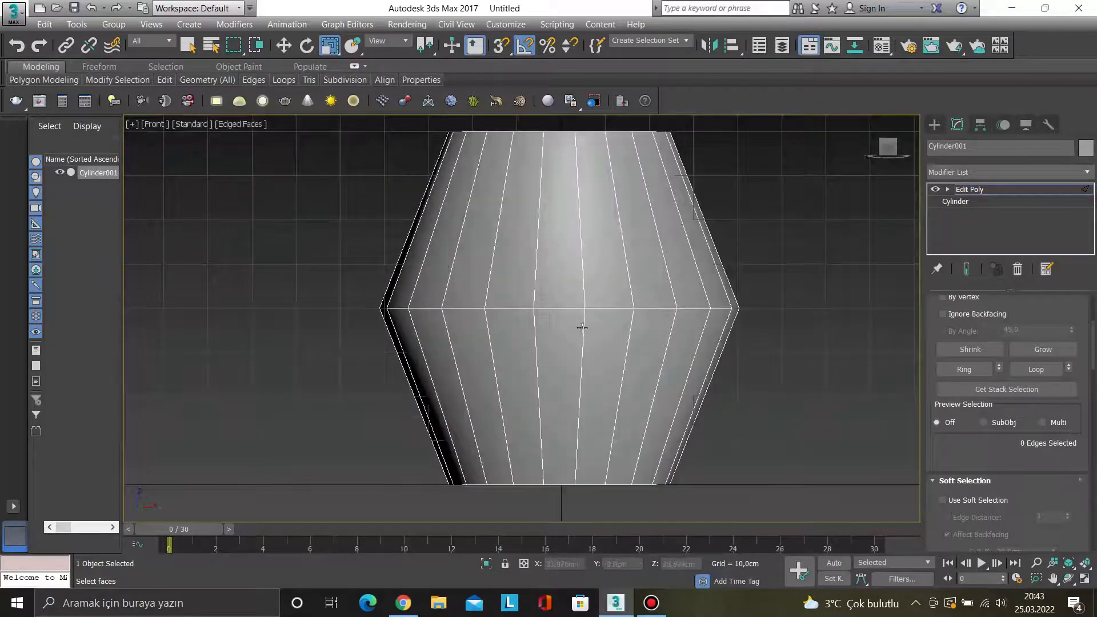
- Reselect the widened middle edge loop and chamfer it by about 39.4 cm
double_click(552, 308)
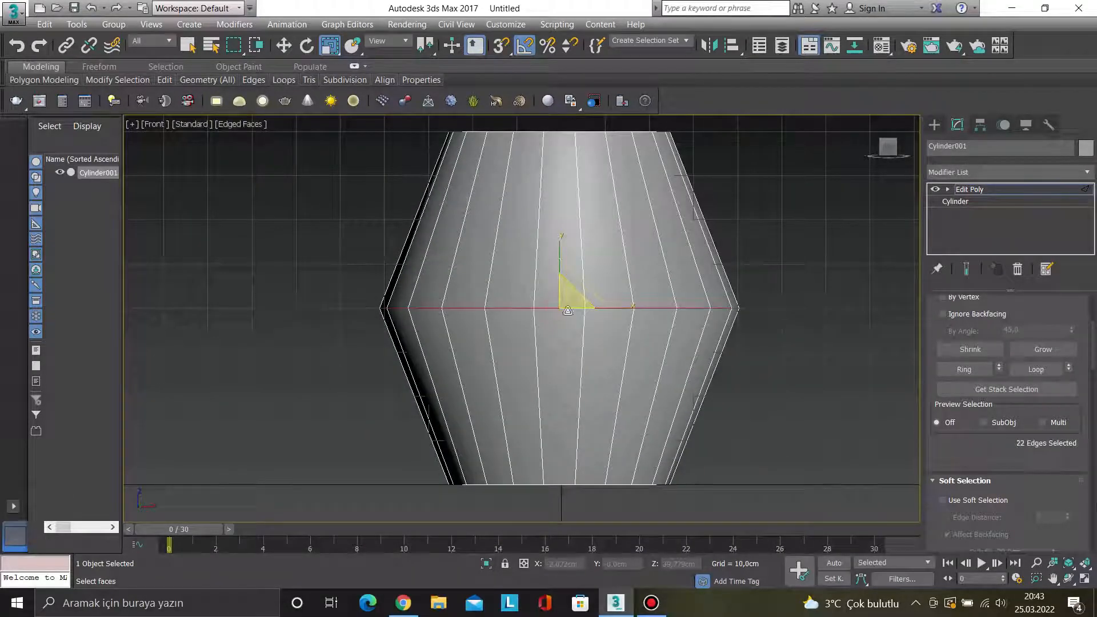
scroll(945, 336, down, 10)
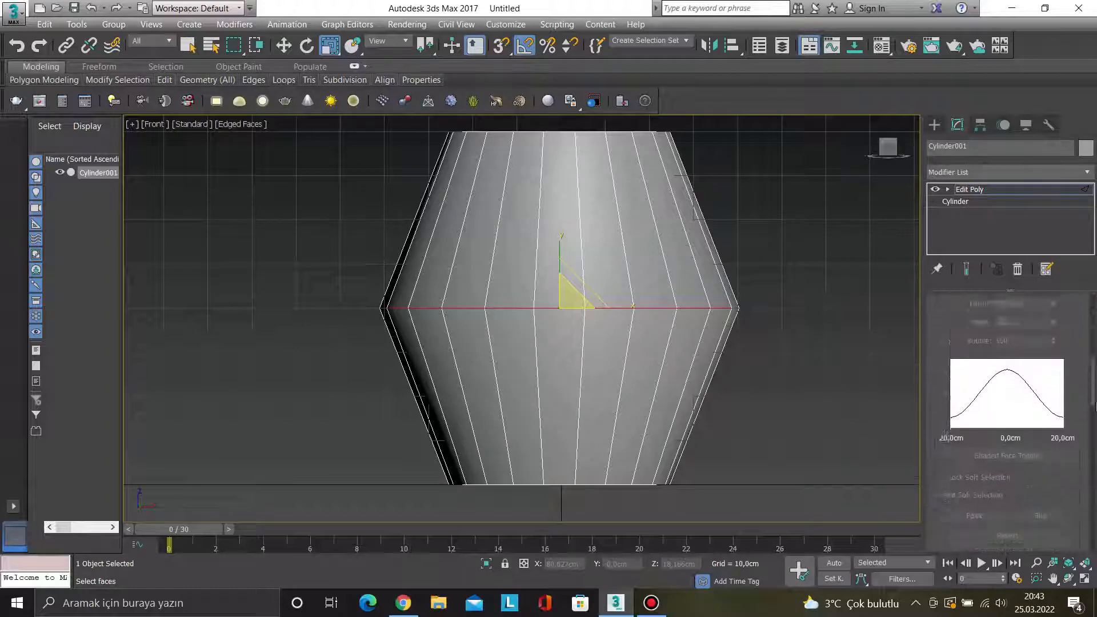
scroll(945, 337, down, 1)
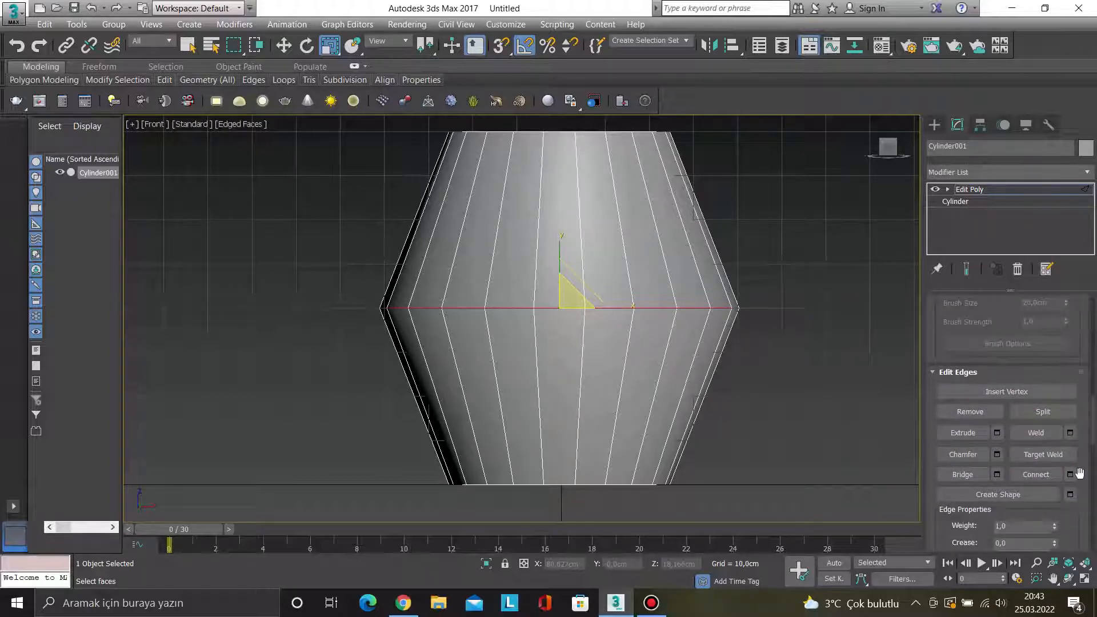
click(997, 455)
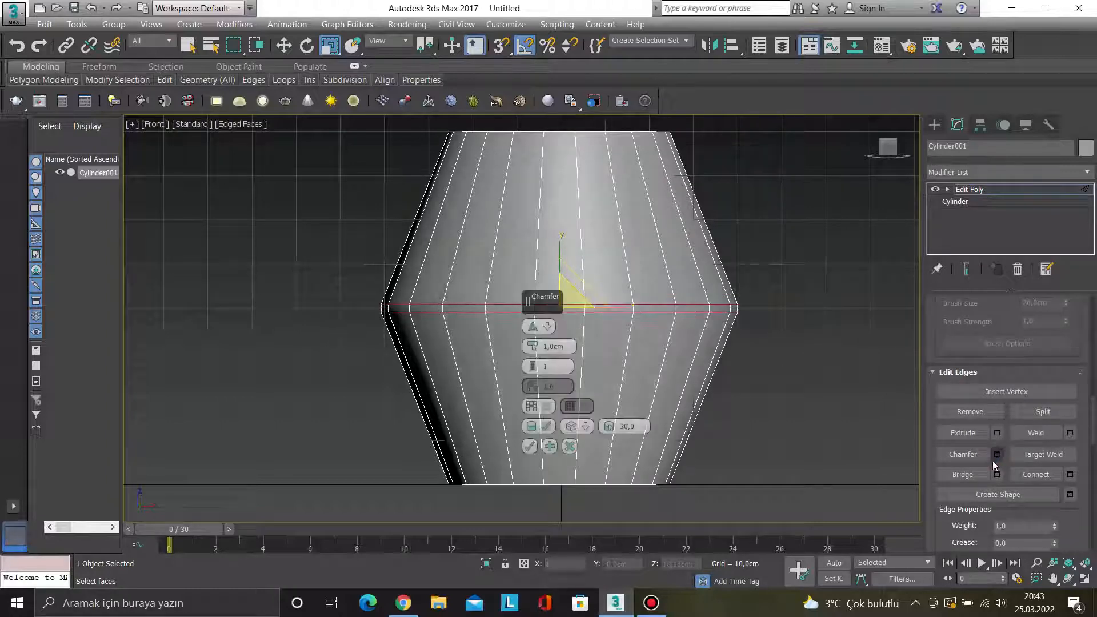
drag(532, 347, 540, 169)
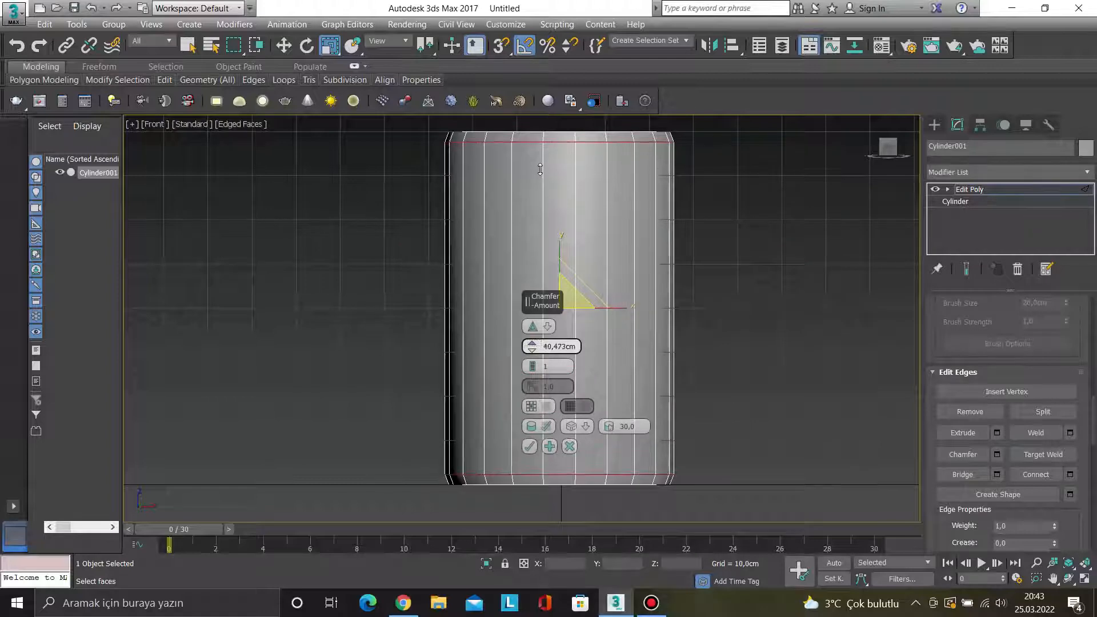
drag(540, 169, 542, 173)
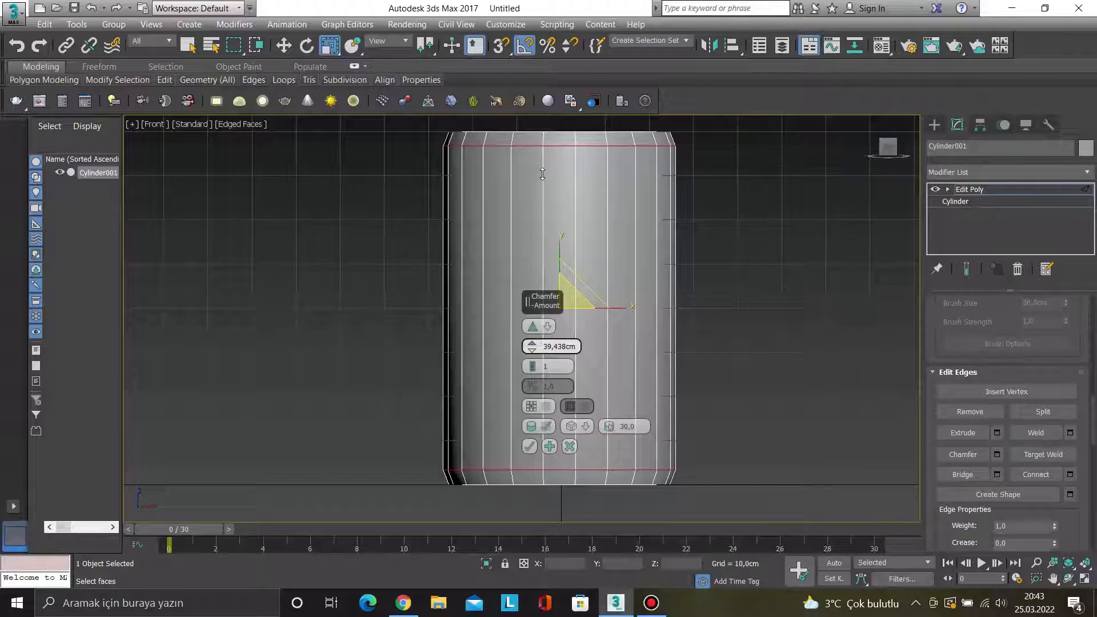
drag(542, 174, 543, 173)
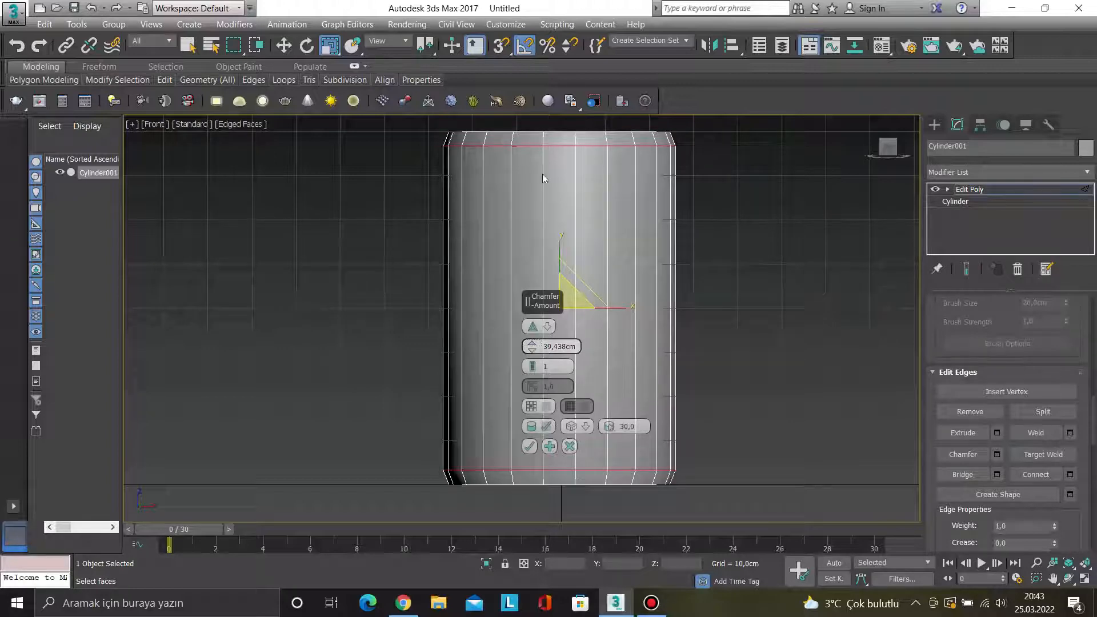
- Set the middle loop's chamfer segments to 6 to round the body's profile
click(533, 366)
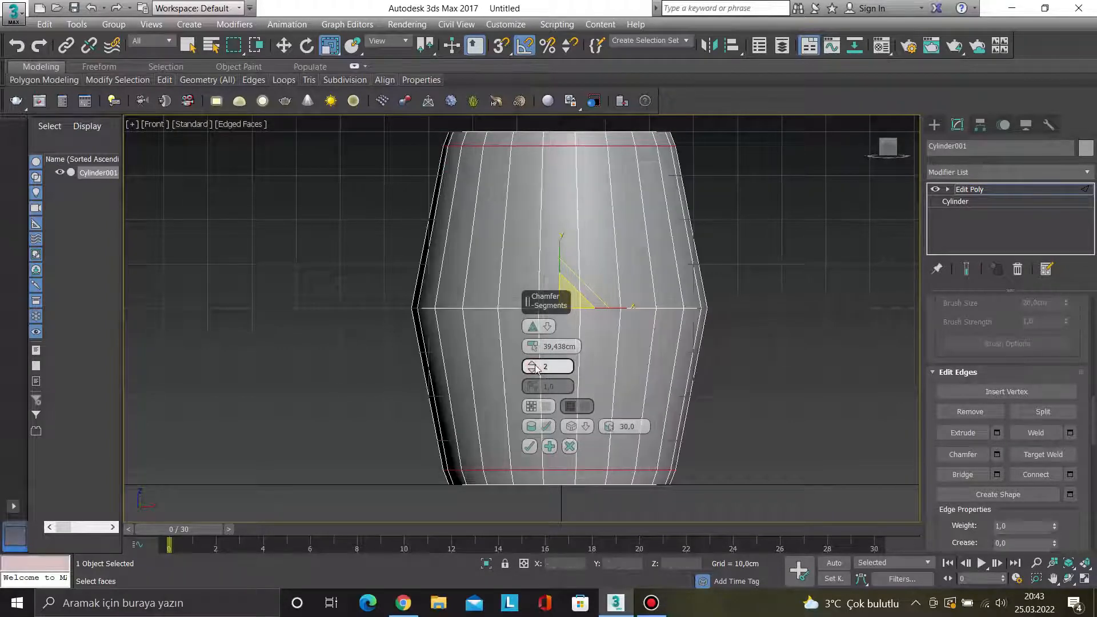
click(532, 365)
click(533, 365)
click(533, 365)
click(533, 365)
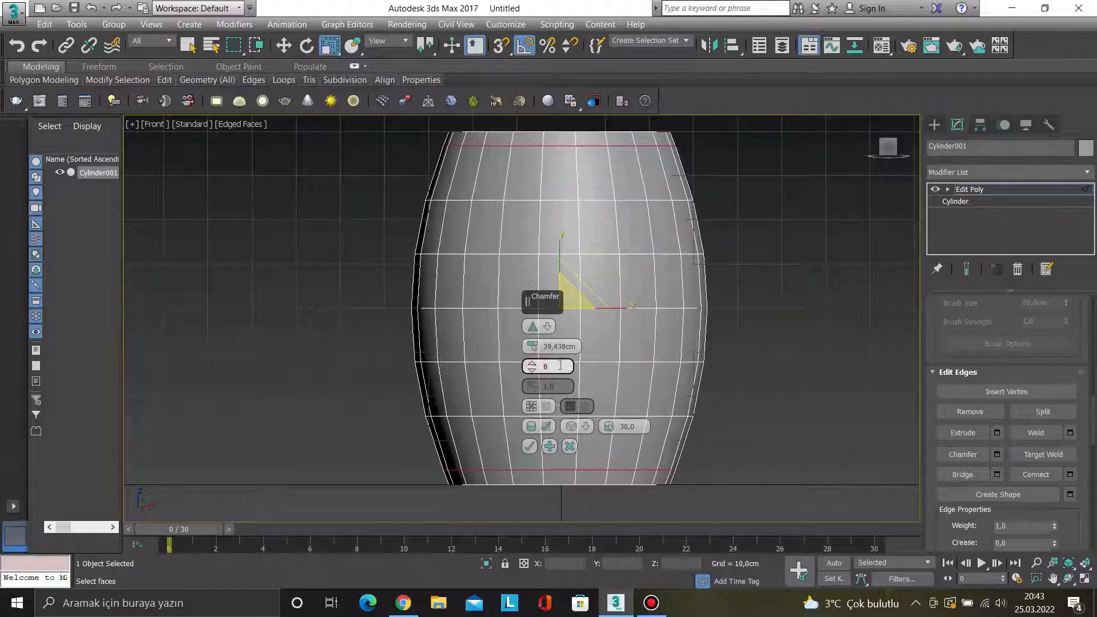
scroll(727, 371, down, 2)
scroll(722, 372, up, 2)
middle_drag(722, 372, 678, 390)
scroll(637, 376, down, 2)
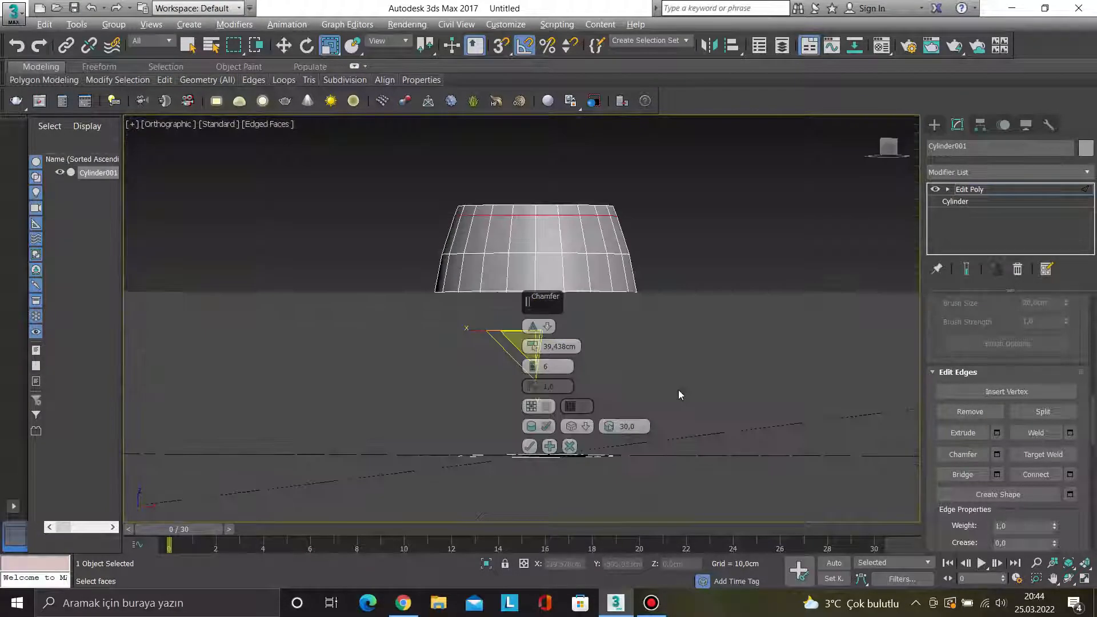
- Cancel the middle loop's chamfer and scale the loop down uniformly to about 90%
key(f)
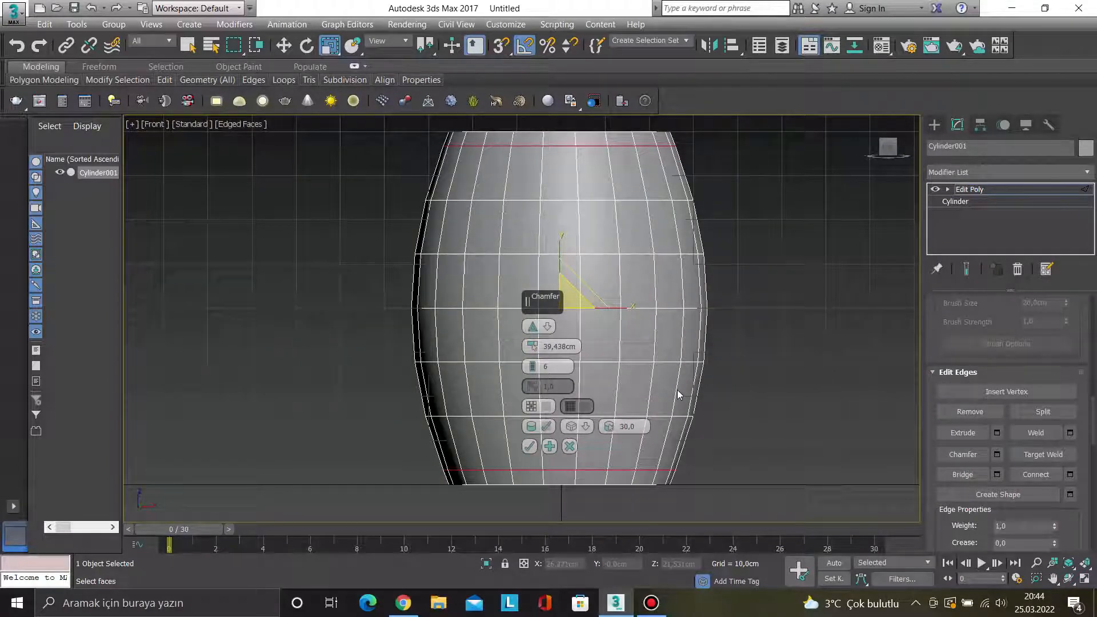
click(569, 446)
drag(573, 298, 572, 303)
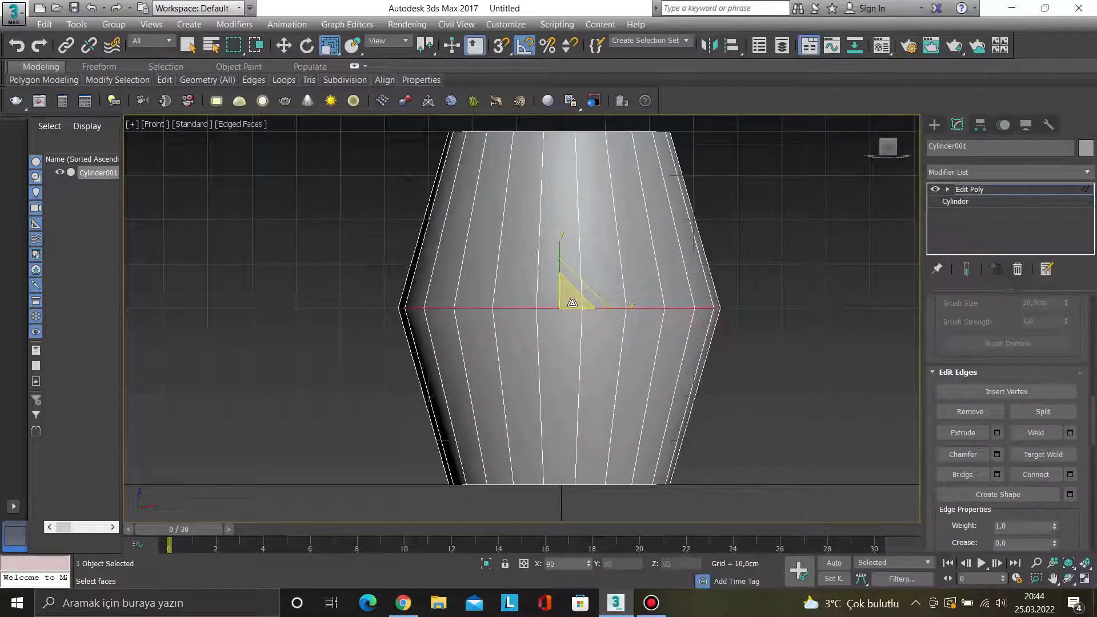
click(1070, 475)
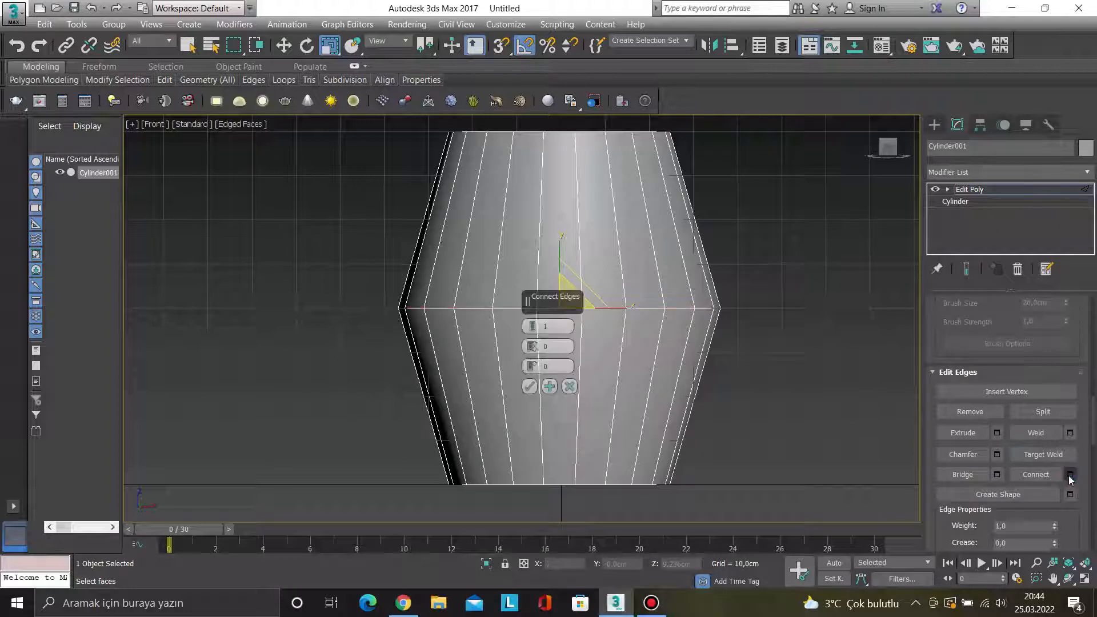
click(569, 386)
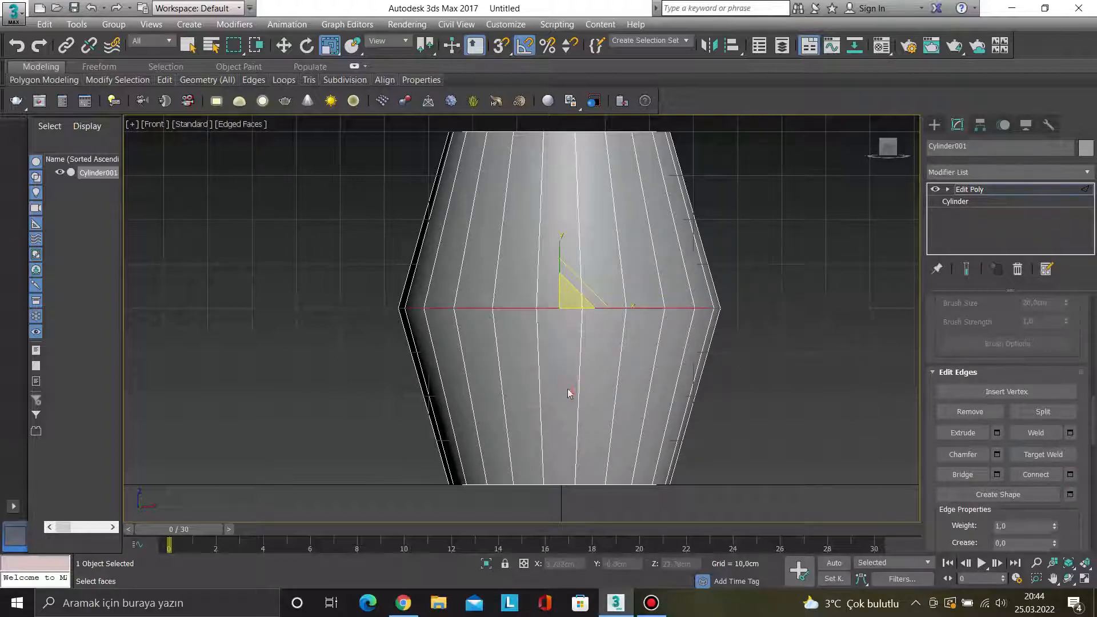
- Chamfer the middle edge loop by about 37.5 cm with 6 segments and clear the selection
click(996, 454)
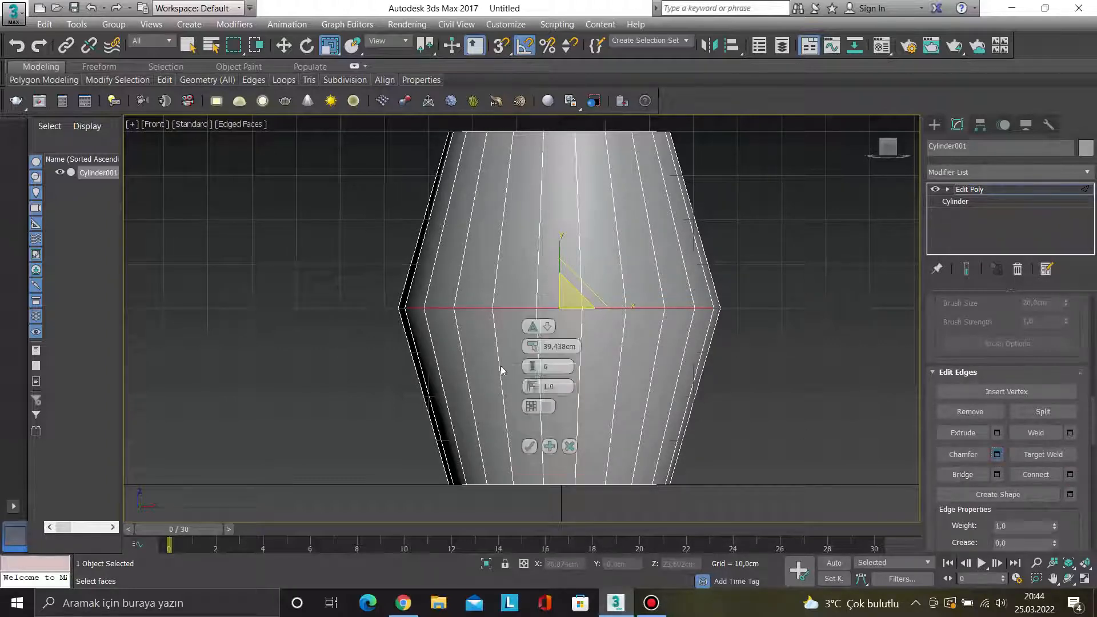
alt+middle_drag(763, 371, 591, 386)
click(533, 350)
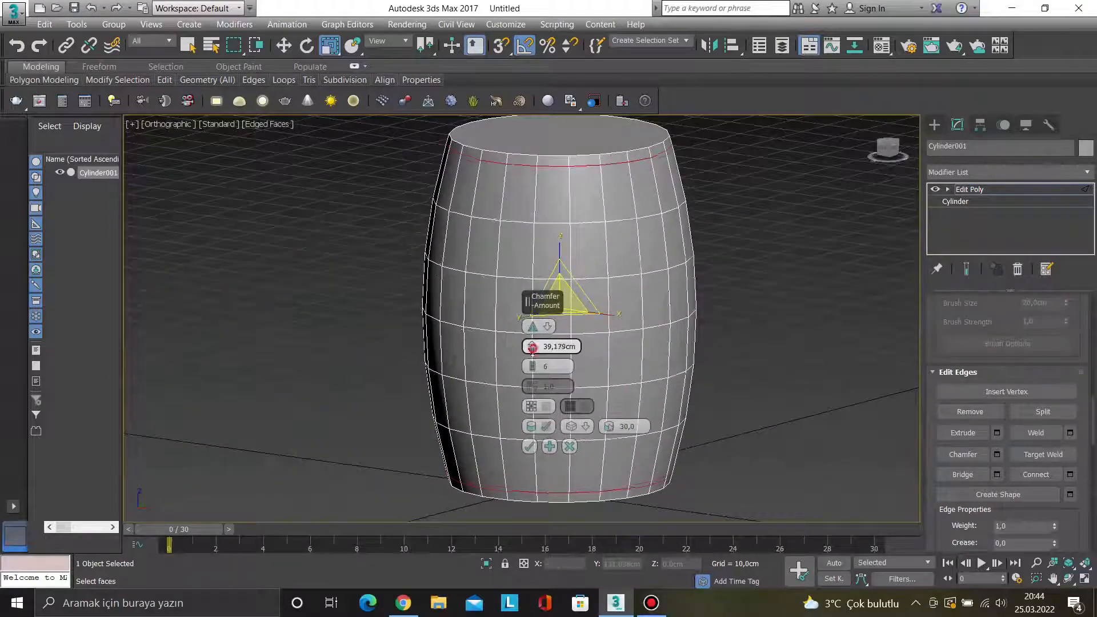
alt+middle_drag(707, 387, 721, 352)
key(f)
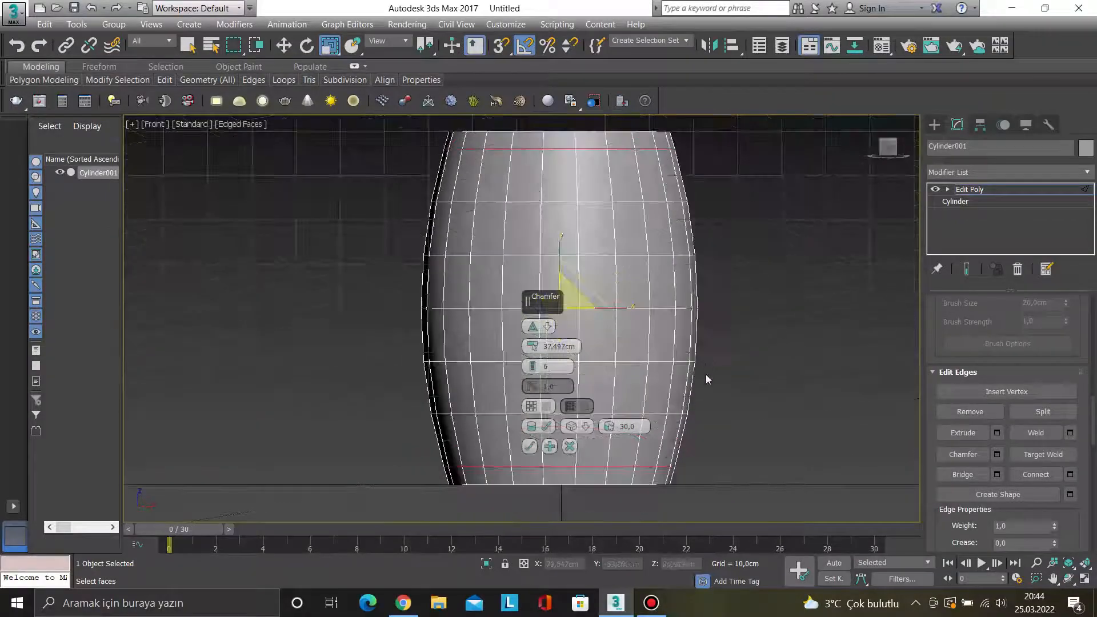
click(529, 446)
click(791, 372)
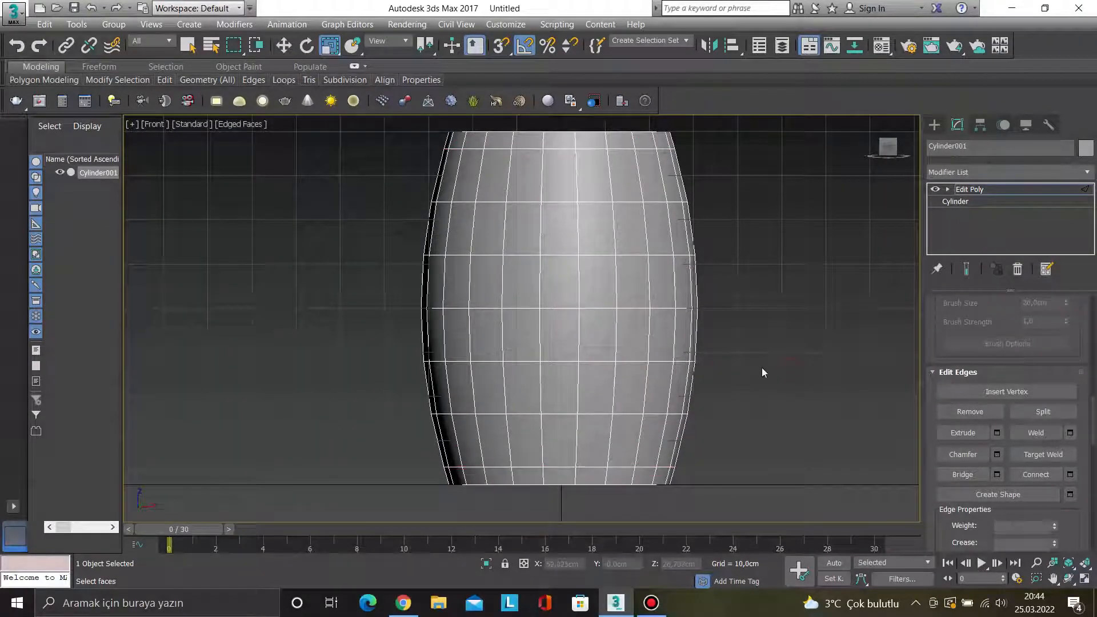
- Switch to polygon editing, select the barrel's top cap face and show it in perspective
middle_drag(550, 357, 492, 196)
click(491, 267)
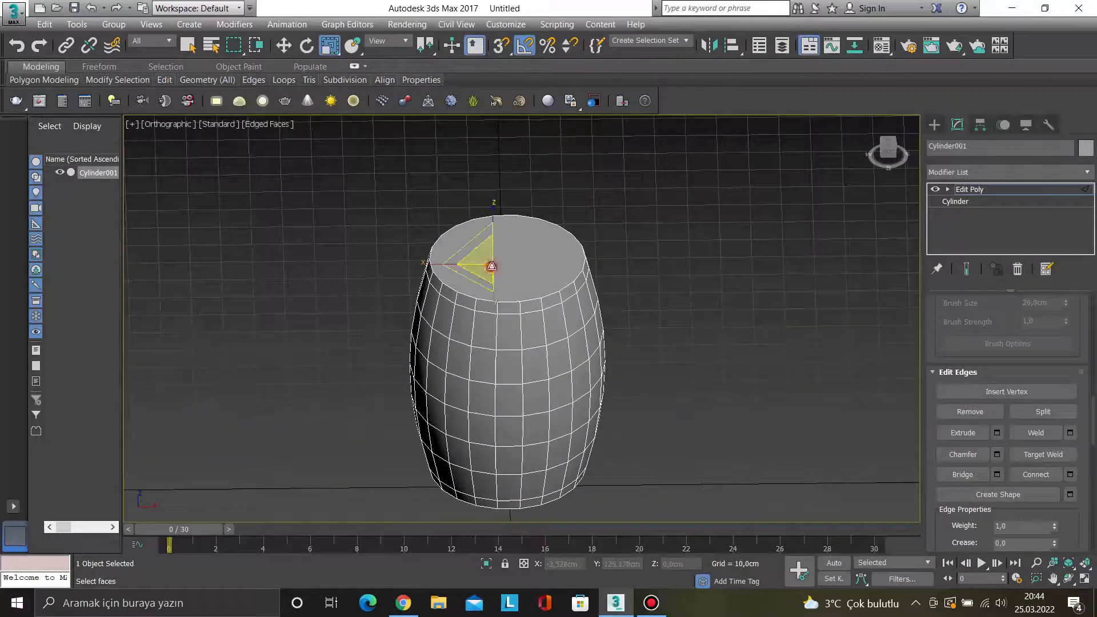
key(4)
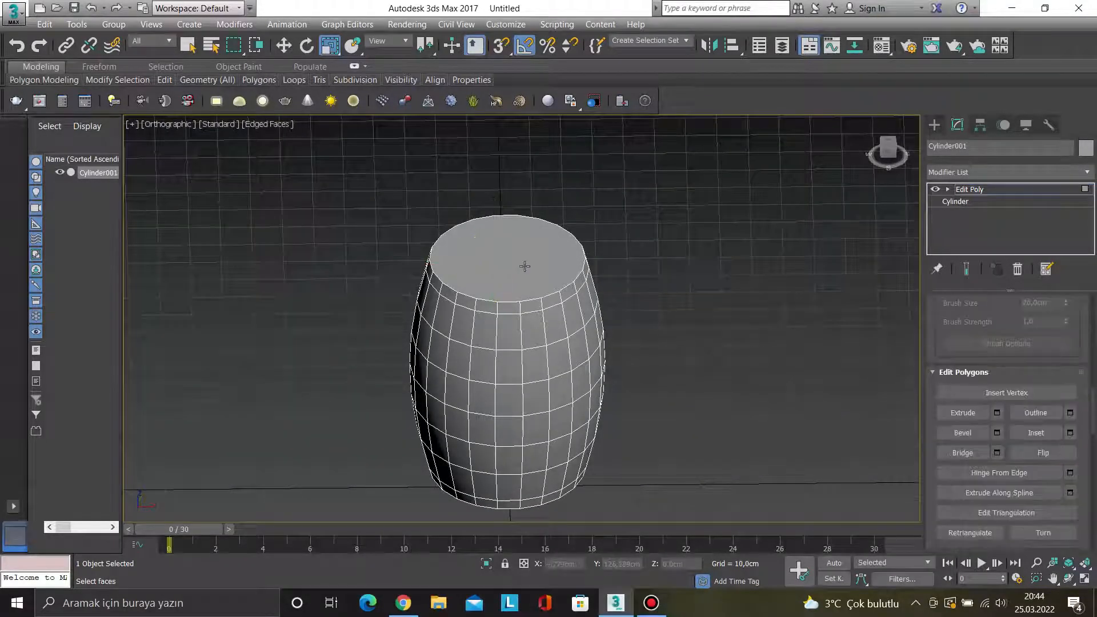
scroll(1084, 385, up, 10)
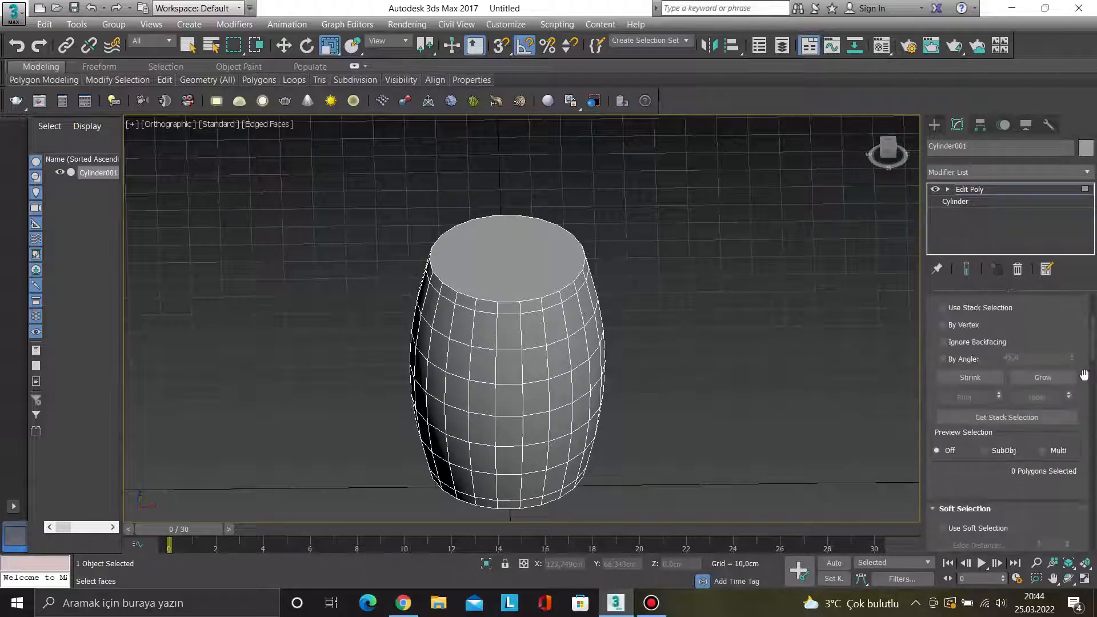
scroll(1083, 374, up, 5)
click(513, 277)
alt+middle_drag(513, 277, 559, 309)
alt+middle_drag(521, 352, 522, 282)
scroll(521, 280, up, 3)
key(p)
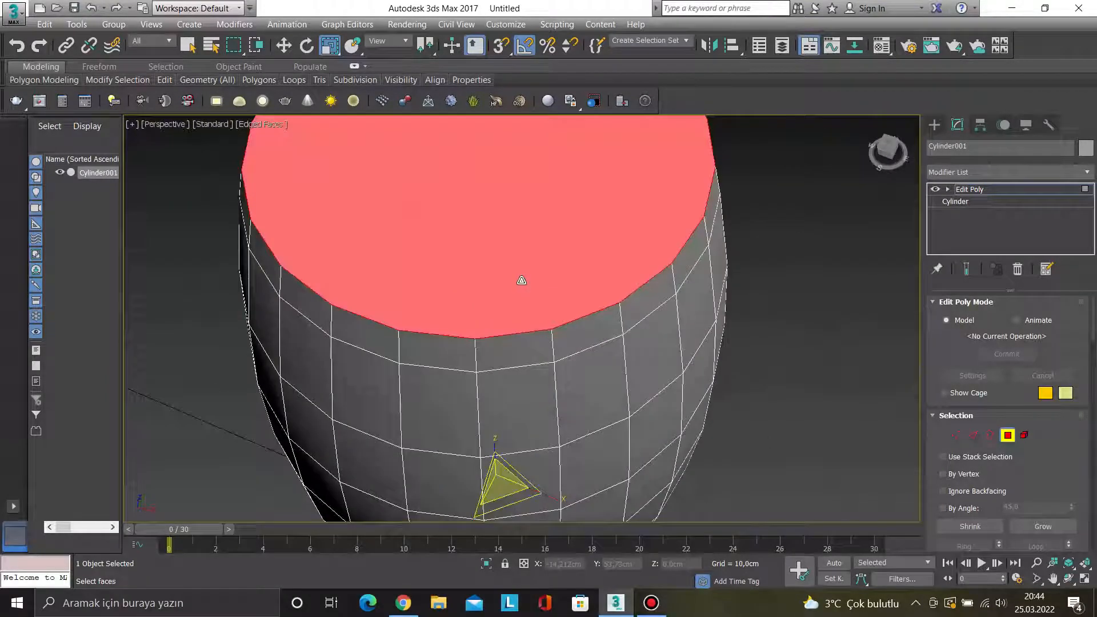
- Inset the selected top cap face by 2.5 cm to form a rim
scroll(521, 280, down, 5)
scroll(522, 269, up, 4)
scroll(1091, 411, down, 10)
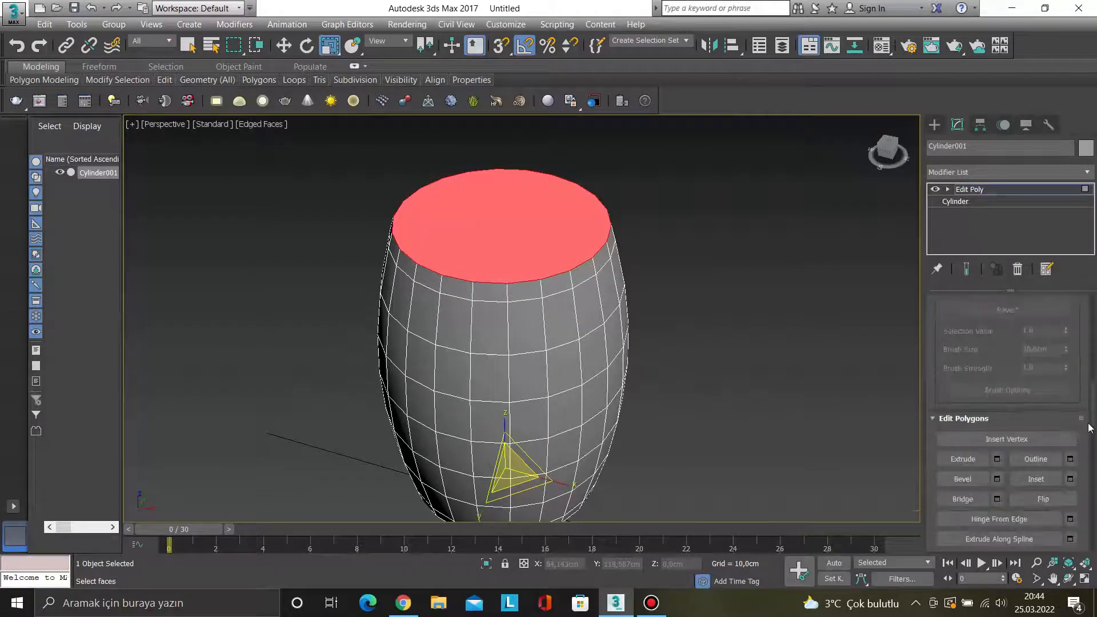
click(1072, 478)
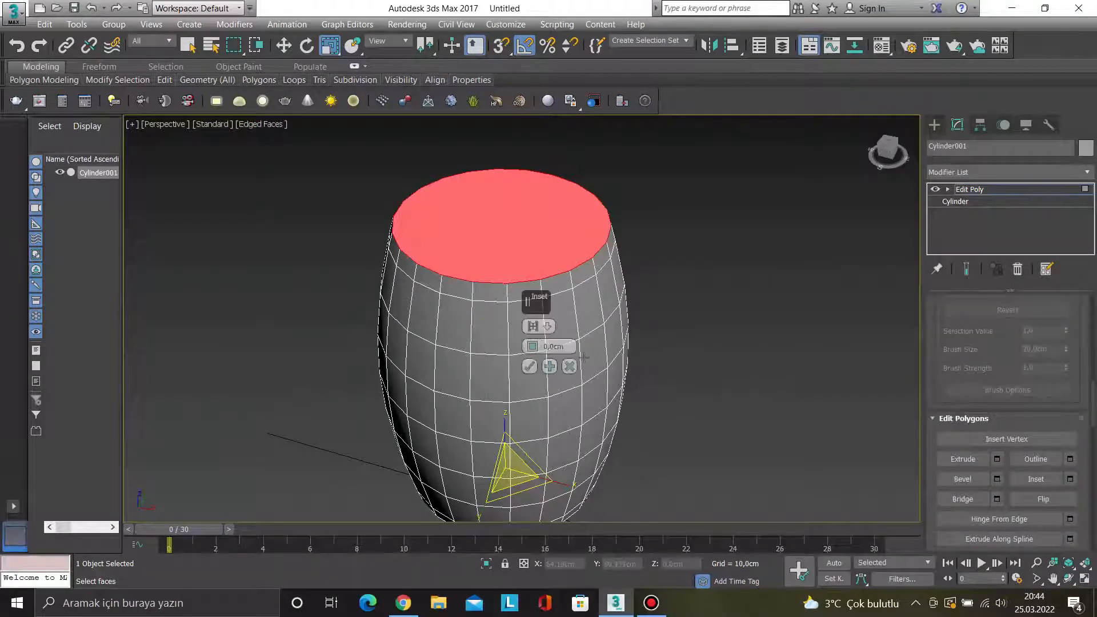
drag(531, 347, 530, 326)
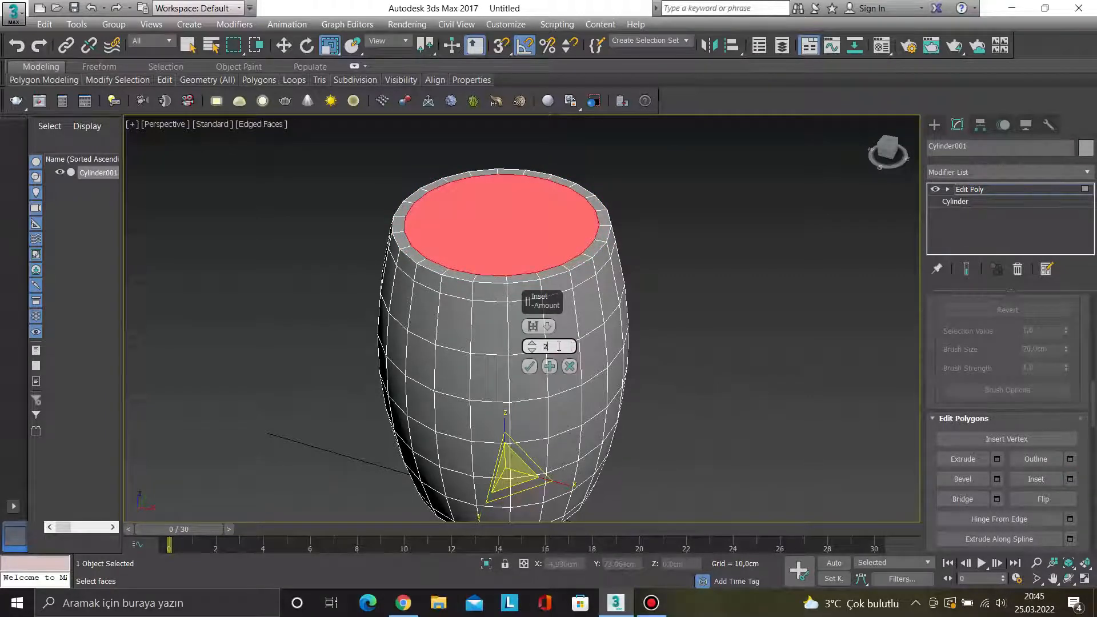
key(Return)
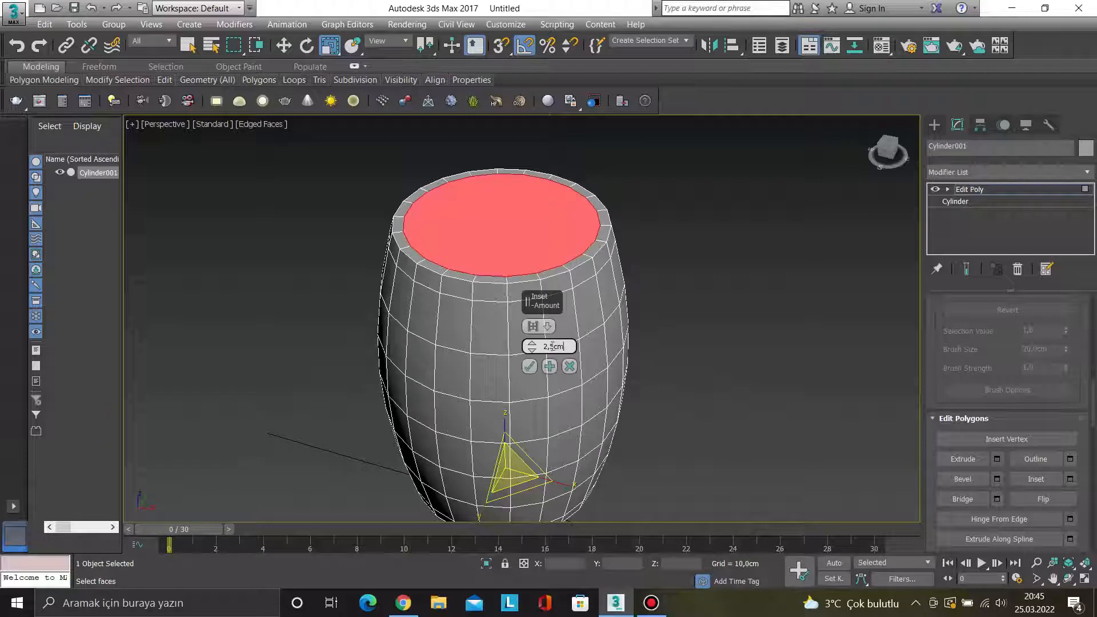
click(529, 367)
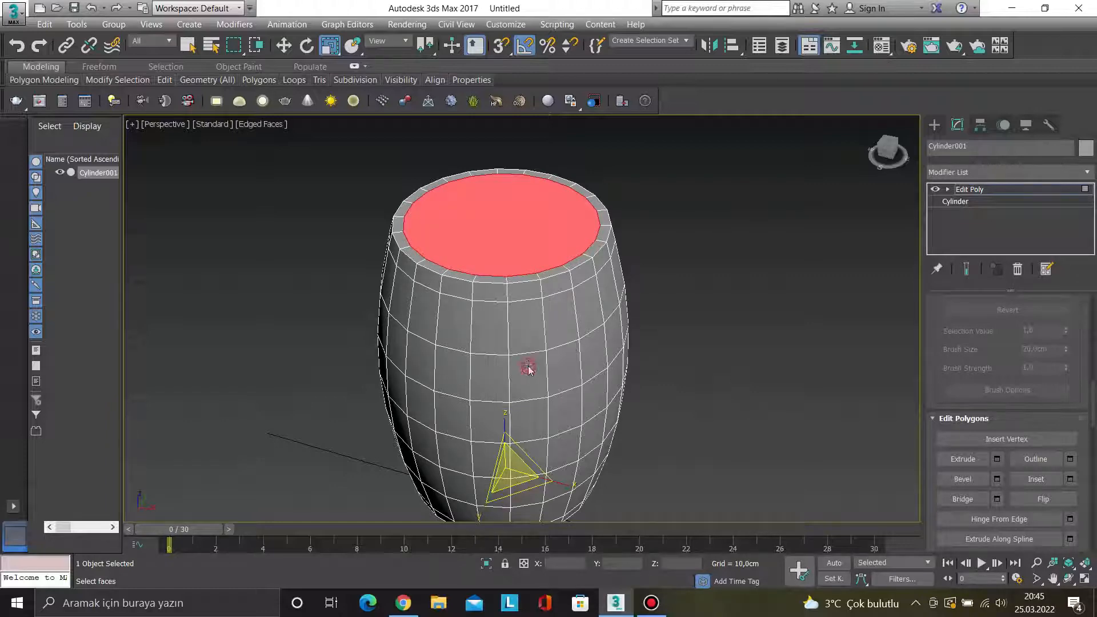
- Extrude the inner top face downward by about -1.67 cm to recess the lid
click(997, 459)
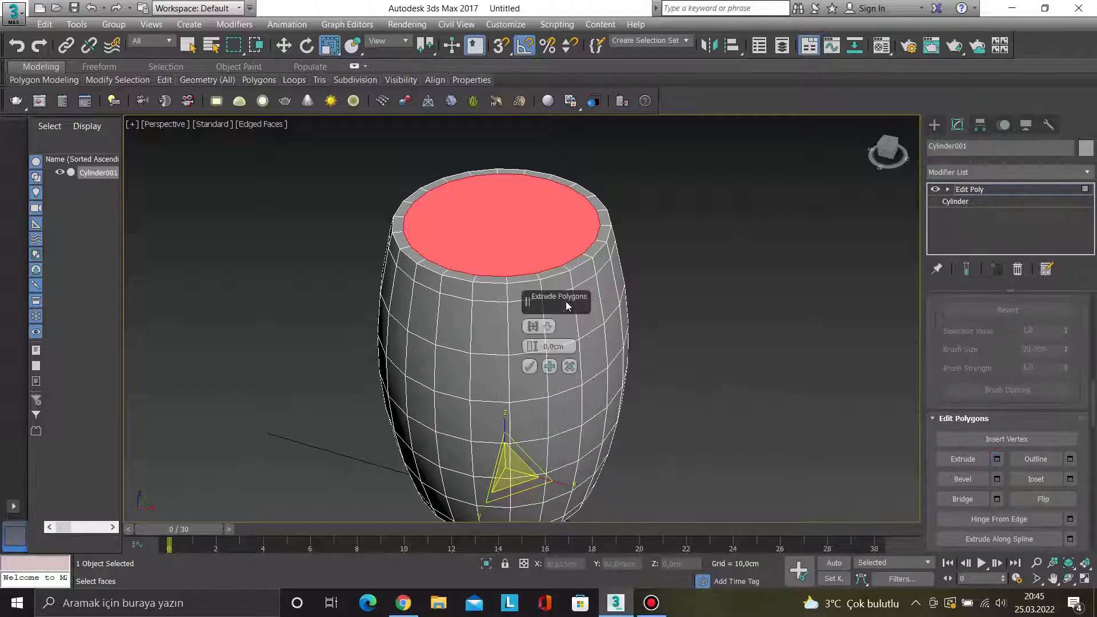
scroll(496, 240, up, 5)
drag(531, 346, 532, 361)
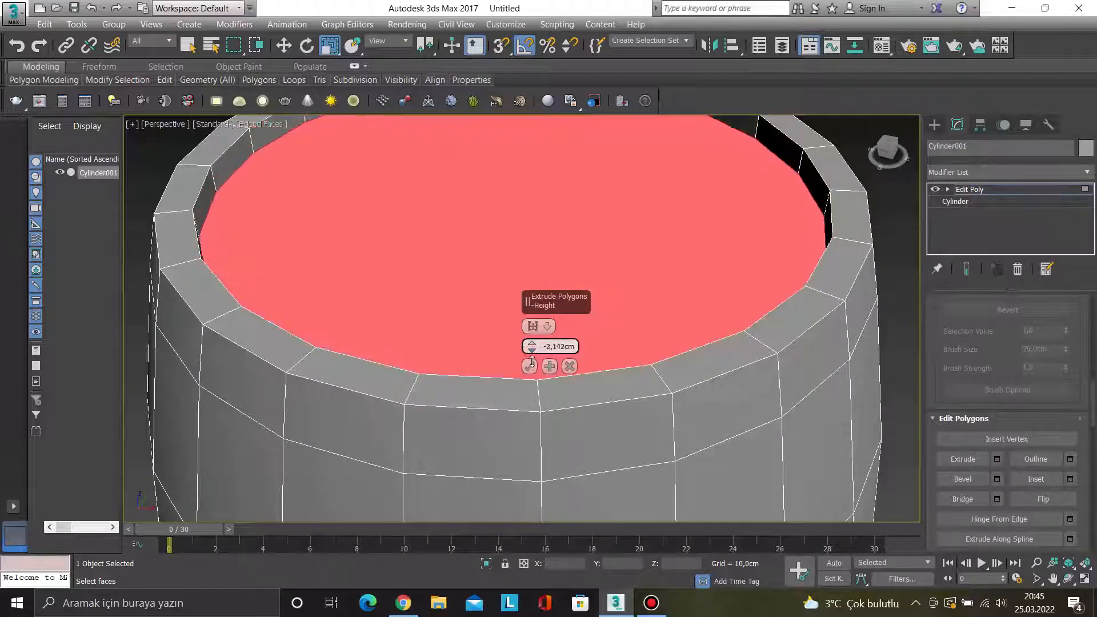
scroll(479, 353, down, 4)
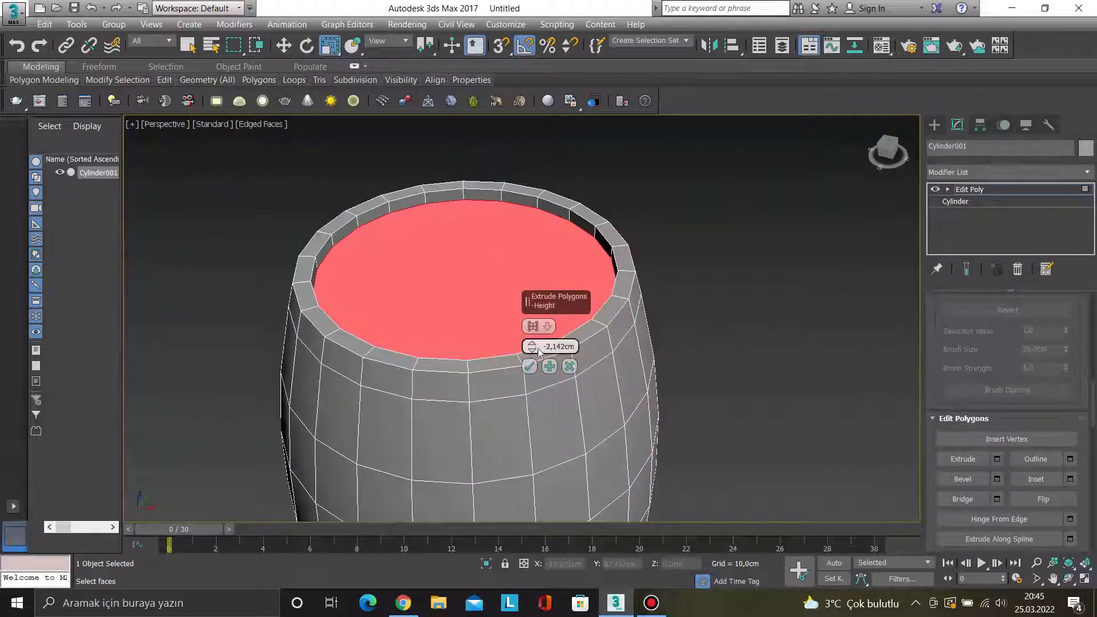
drag(533, 345, 532, 341)
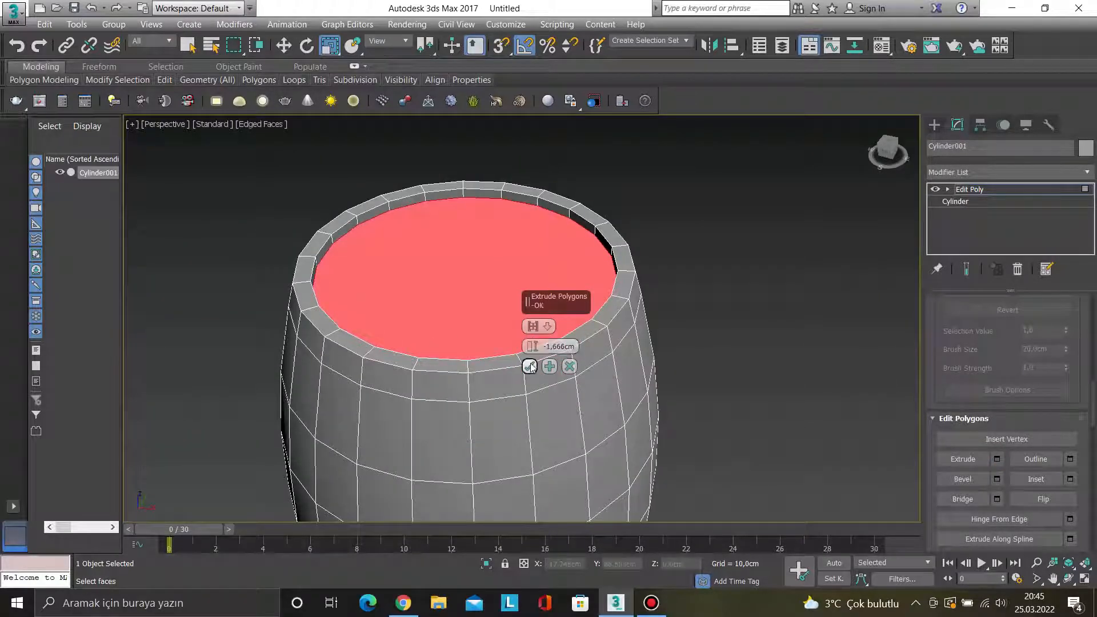
click(531, 369)
- In the front view, select the vertical edges of the second rows from both ends and of the two rows around the middle
scroll(578, 401, down, 5)
alt+middle_drag(579, 404, 660, 386)
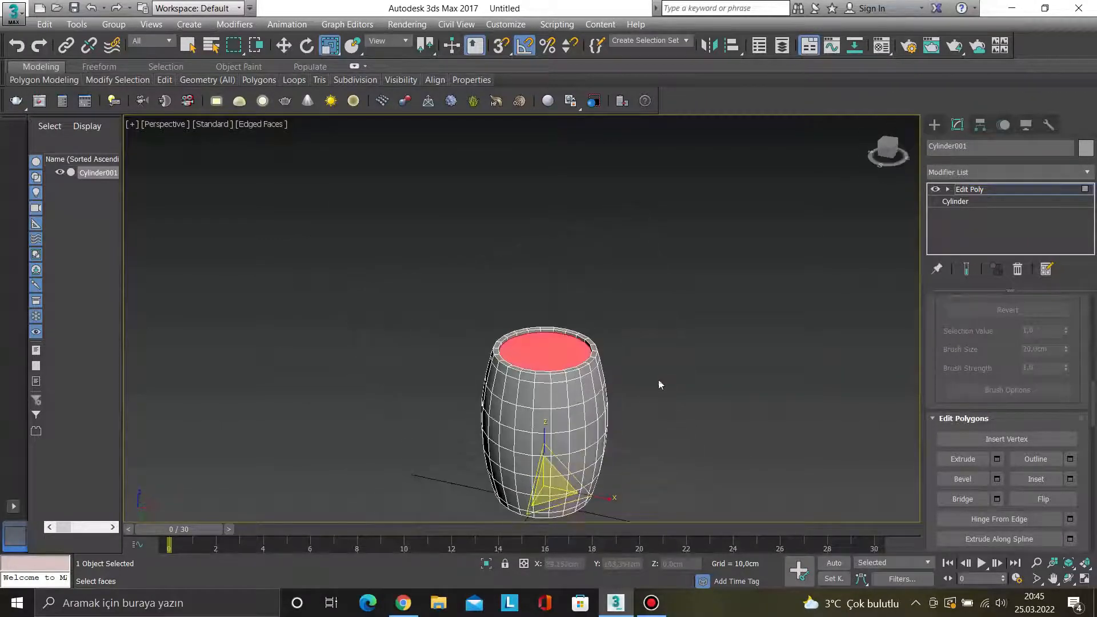
scroll(534, 370, up, 4)
key(f)
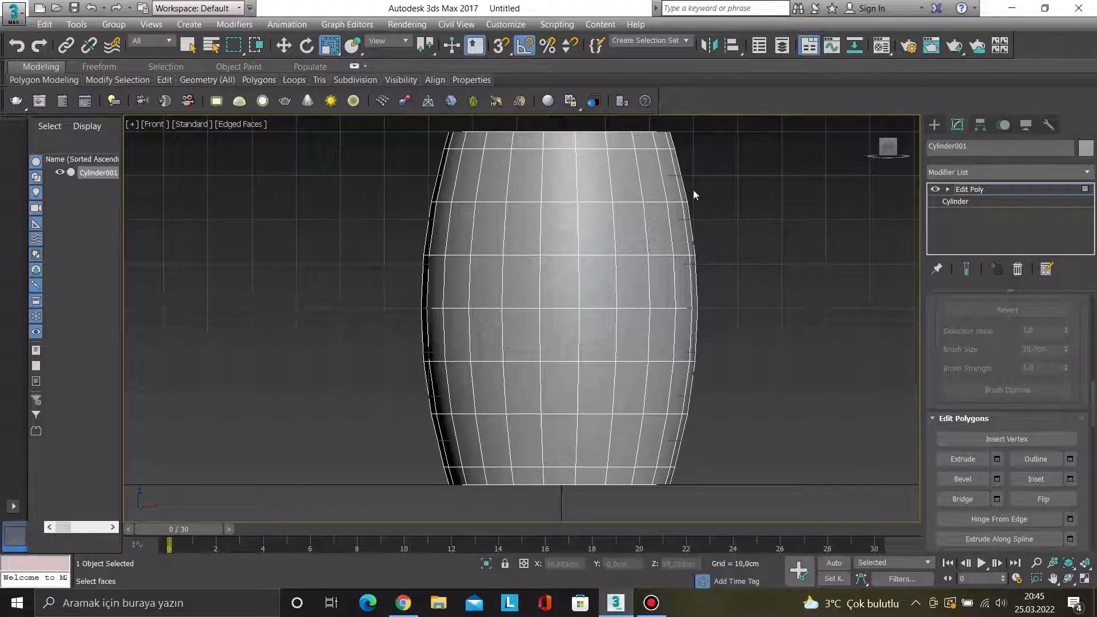
key(2)
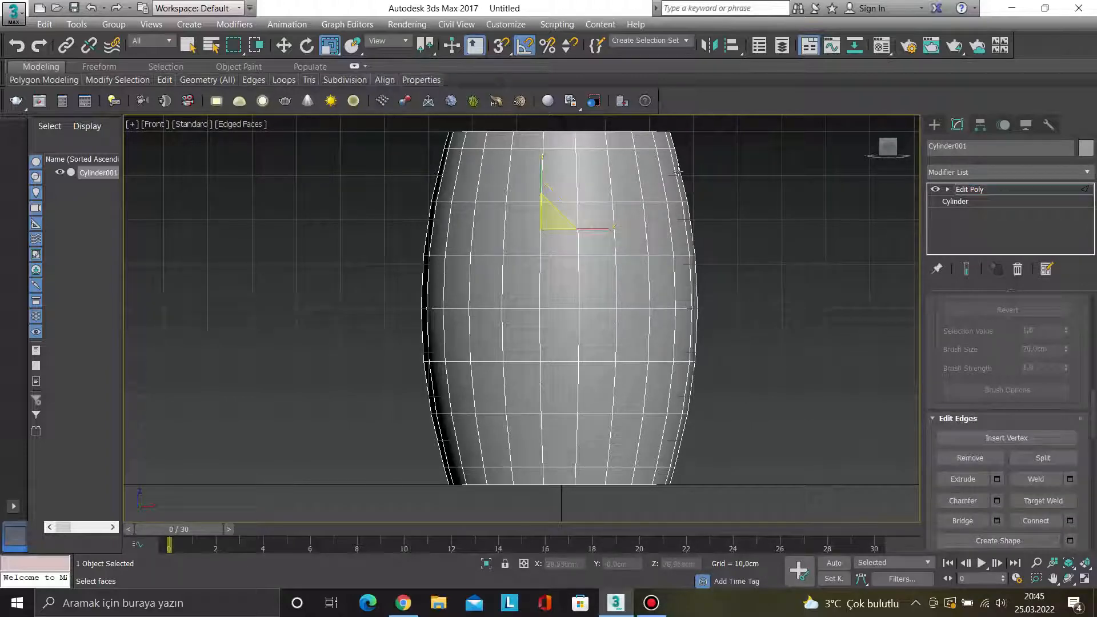
scroll(1085, 377, up, 5)
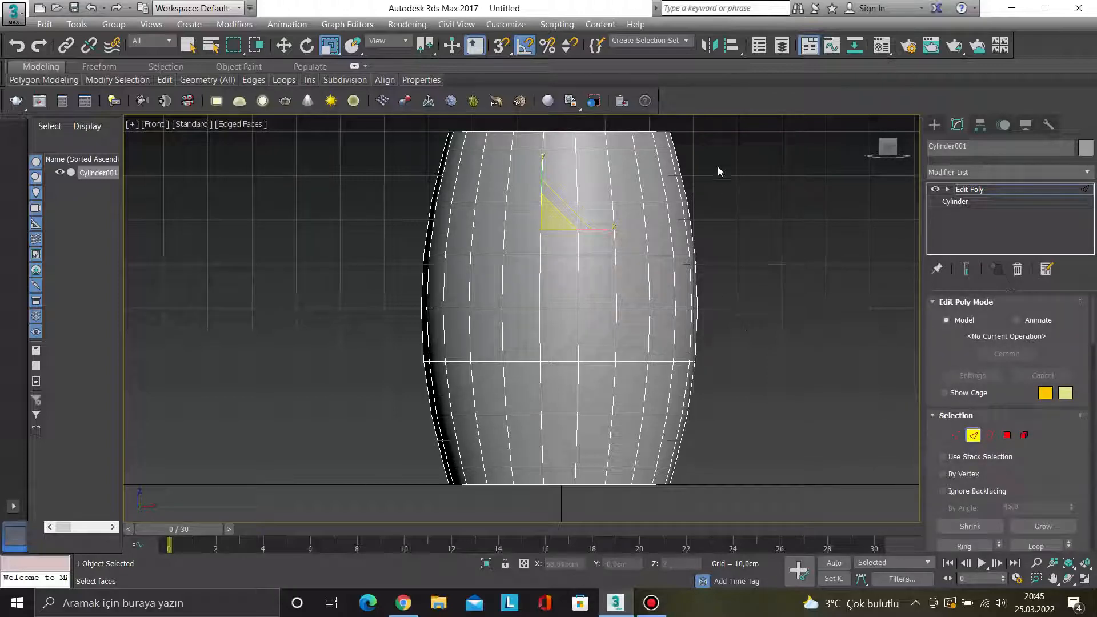
drag(715, 177, 414, 165)
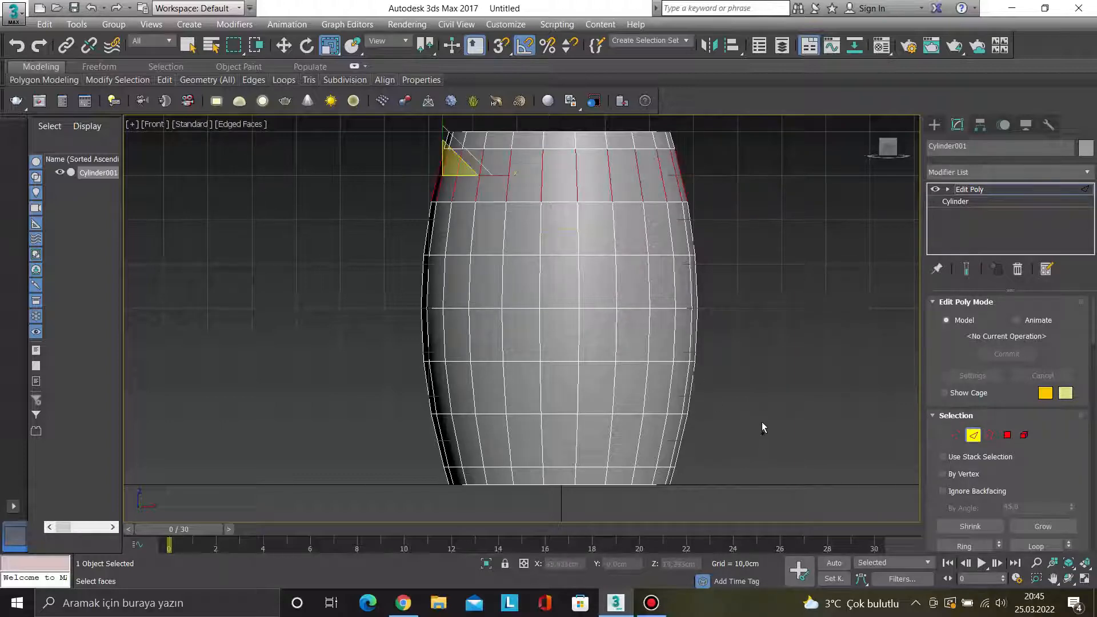
ctrl+drag(583, 432, 407, 431)
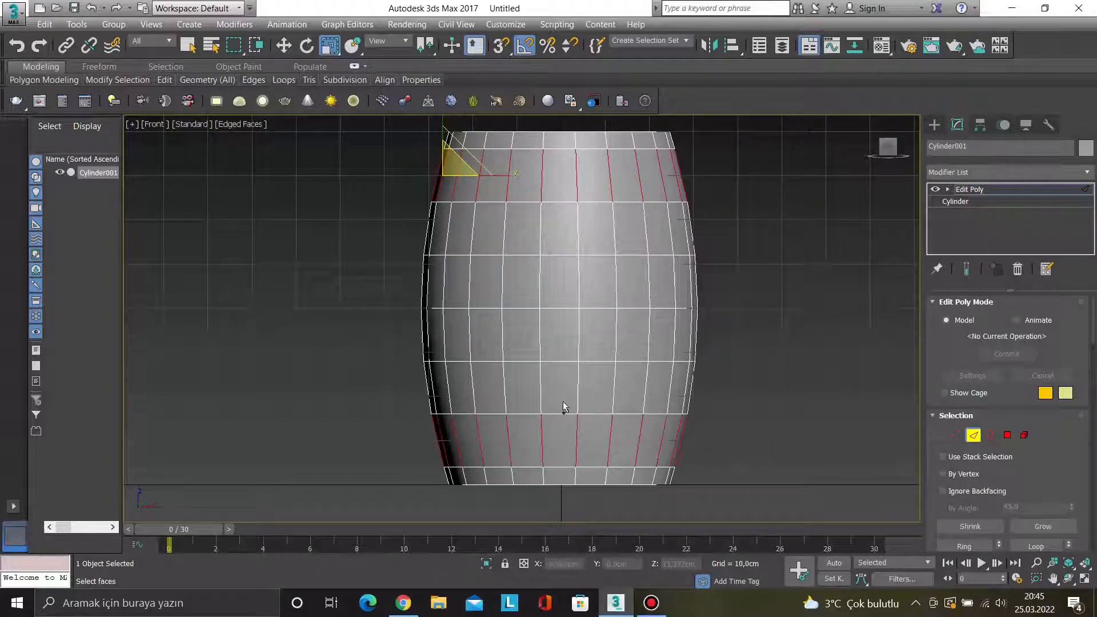
drag(729, 284, 317, 276)
- Connect the selected vertical edges with 2 segments and clear the selection
scroll(1083, 443, down, 10)
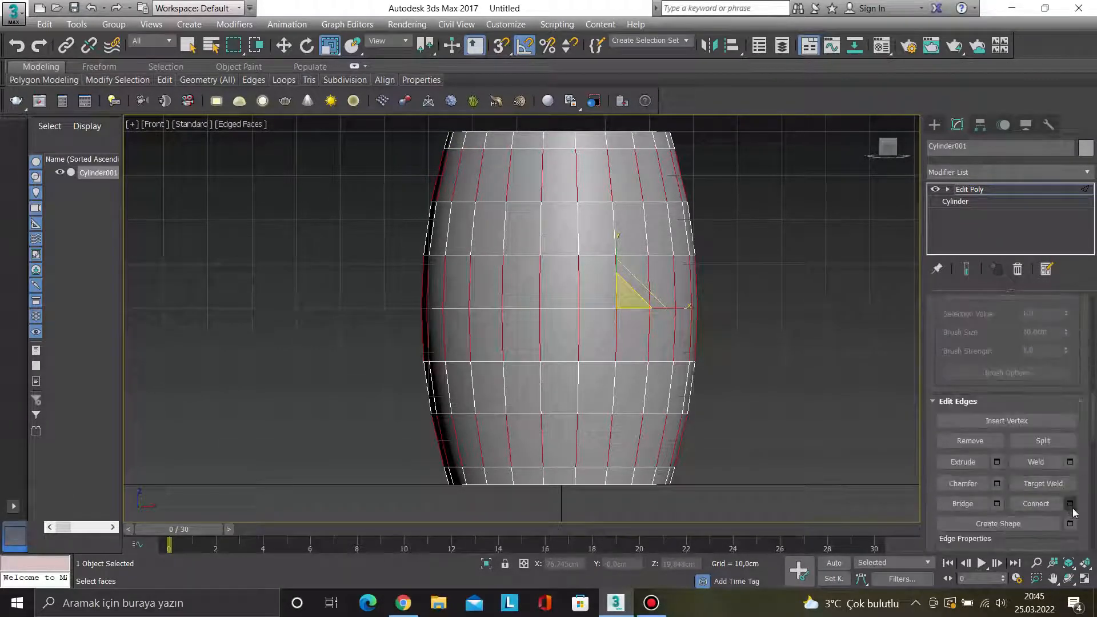
click(1070, 504)
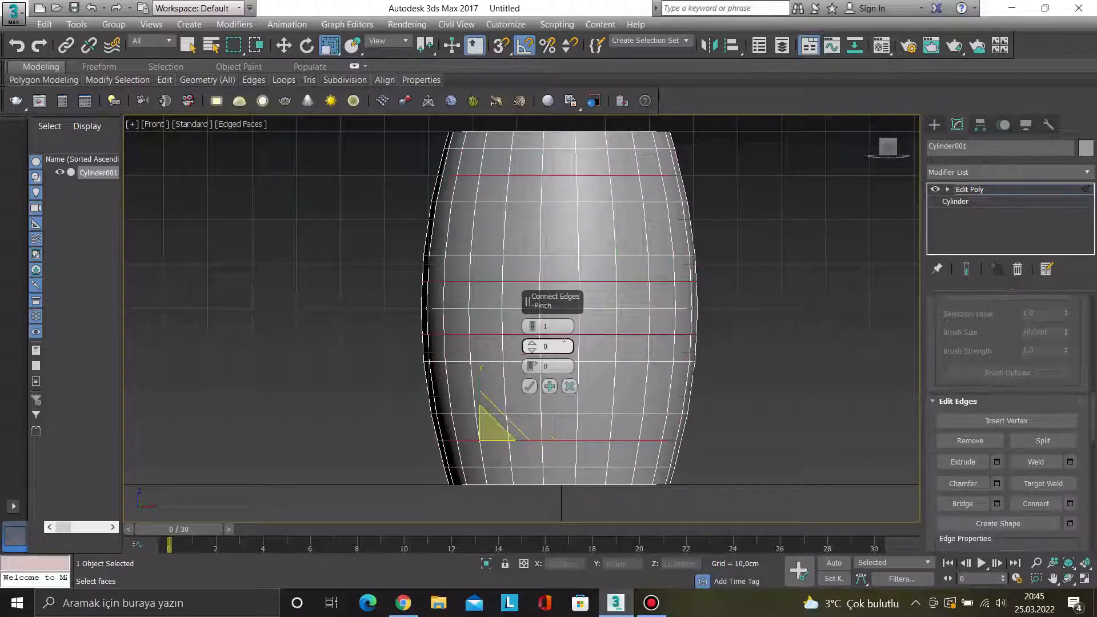
click(532, 323)
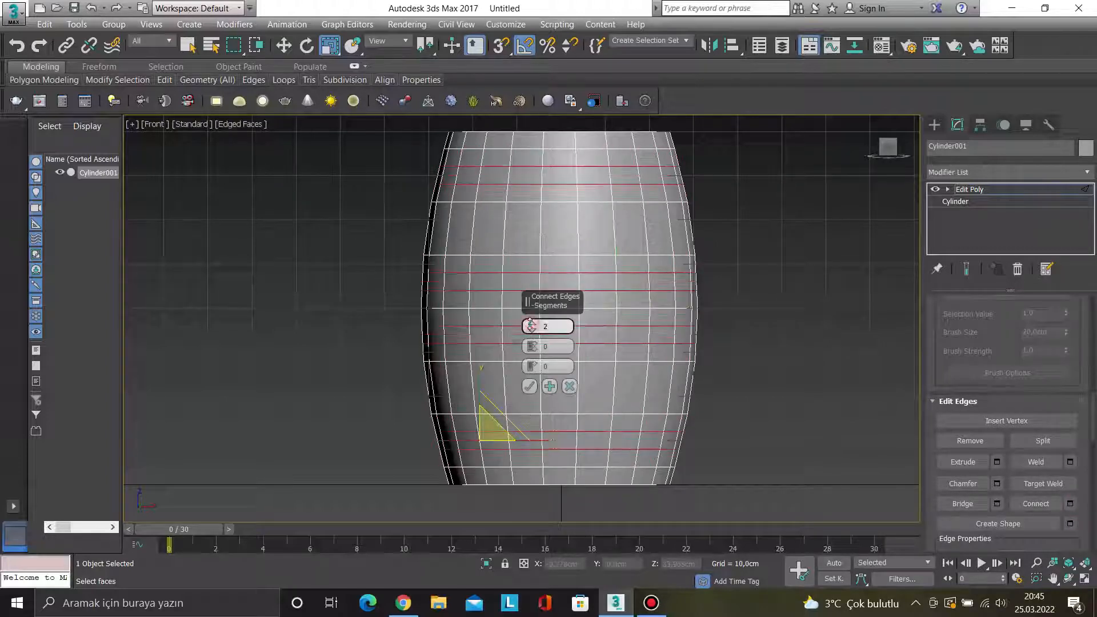
click(530, 387)
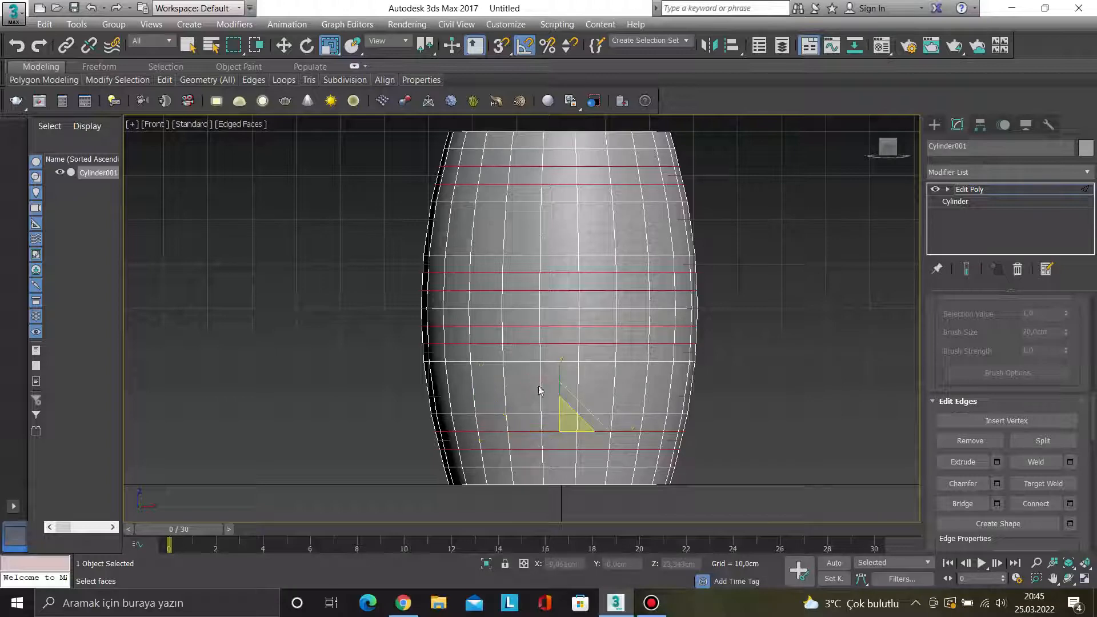
click(788, 408)
- Select two polygon rings around the barrel's side below the top rim: the first and third rows from the top
scroll(638, 363, down, 2)
alt+middle_drag(634, 345, 634, 385)
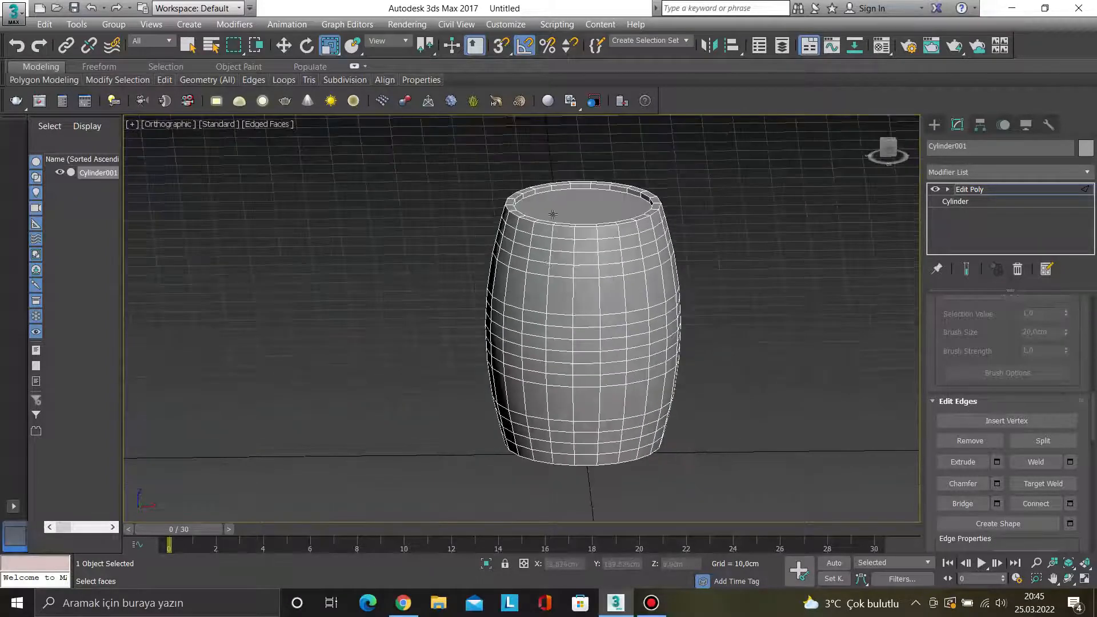
scroll(546, 229, up, 4)
click(543, 236)
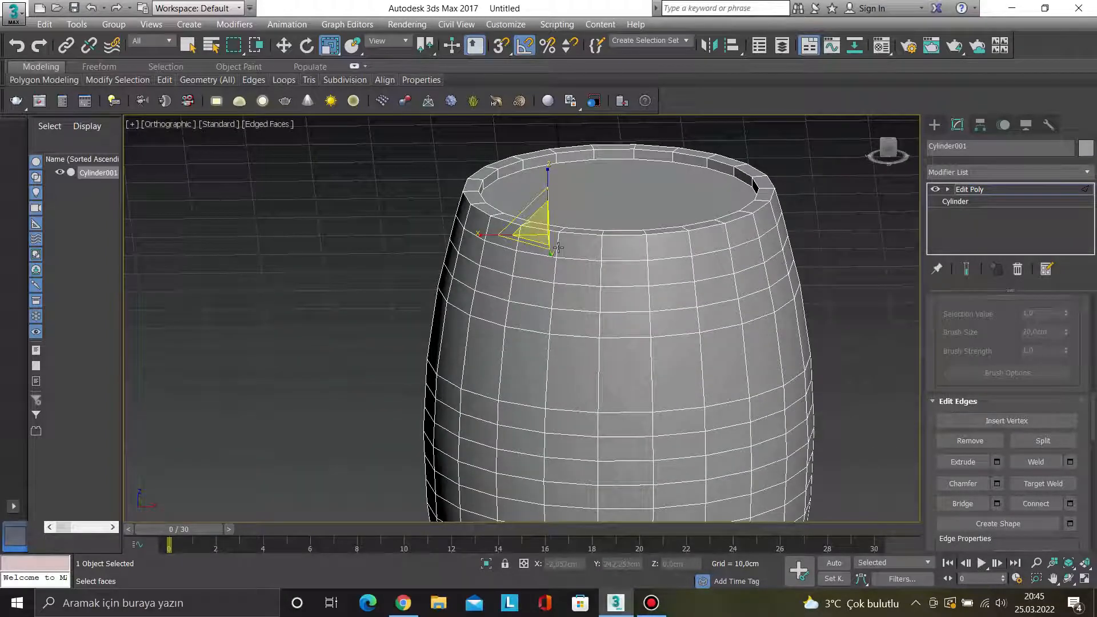
key(4)
click(565, 251)
shift+click(616, 254)
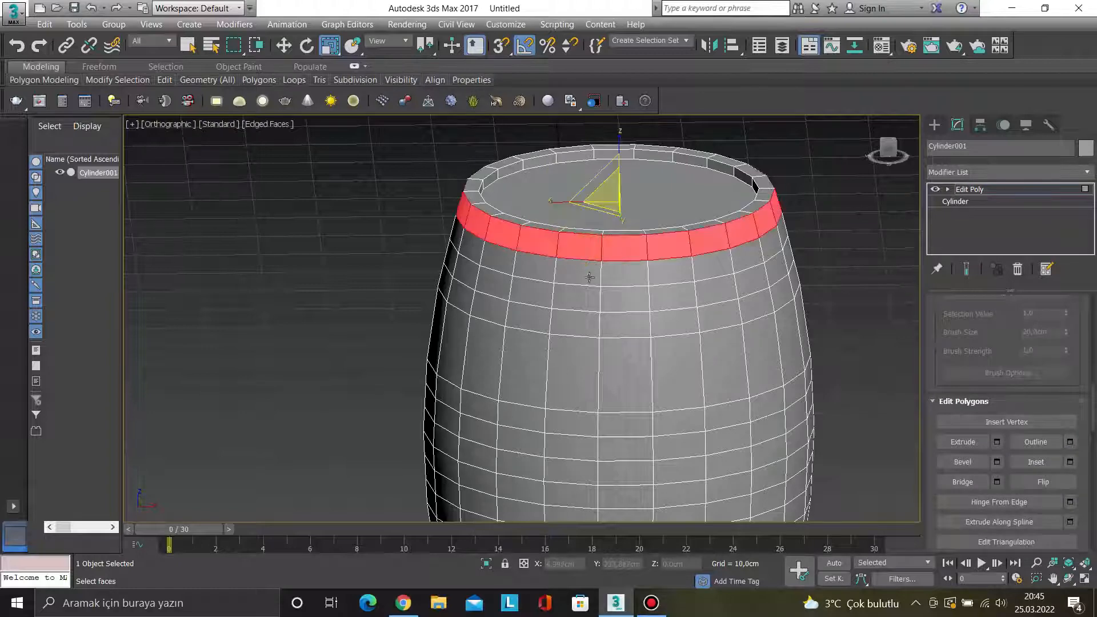
ctrl+click(573, 307)
shift+click(625, 303)
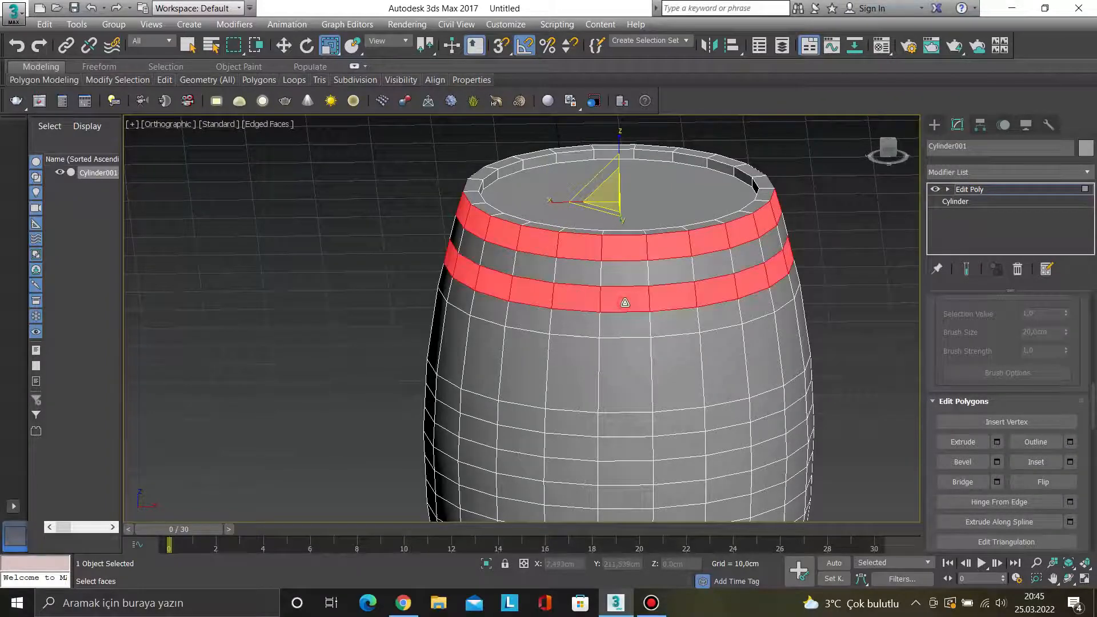
- Add three alternating polygon rings around the middle of the barrel to the selection
middle_drag(597, 374, 586, 297)
click(566, 349)
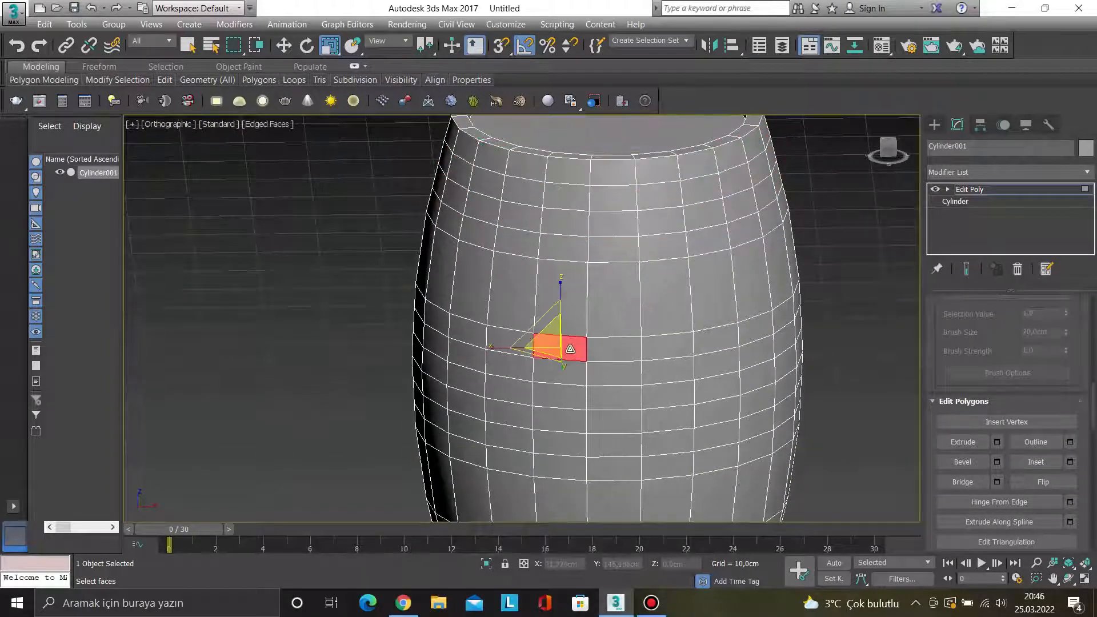
key(ctrl+z)
ctrl+click(575, 349)
shift+click(595, 347)
middle_drag(597, 349, 539, 334)
ctrl+click(539, 335)
shift+click(581, 335)
ctrl+click(539, 387)
shift+click(581, 391)
- Add the lowest polygon ring and the third ring from the bottom to the selection
alt+middle_drag(581, 391, 559, 355)
ctrl+click(515, 447)
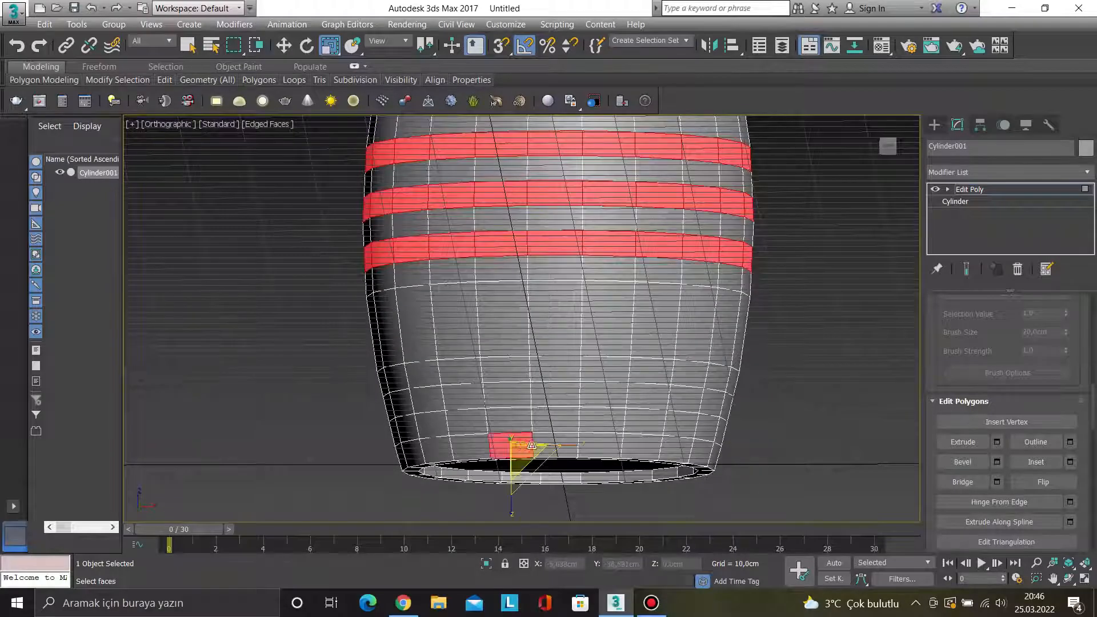
shift+click(572, 448)
ctrl+click(549, 402)
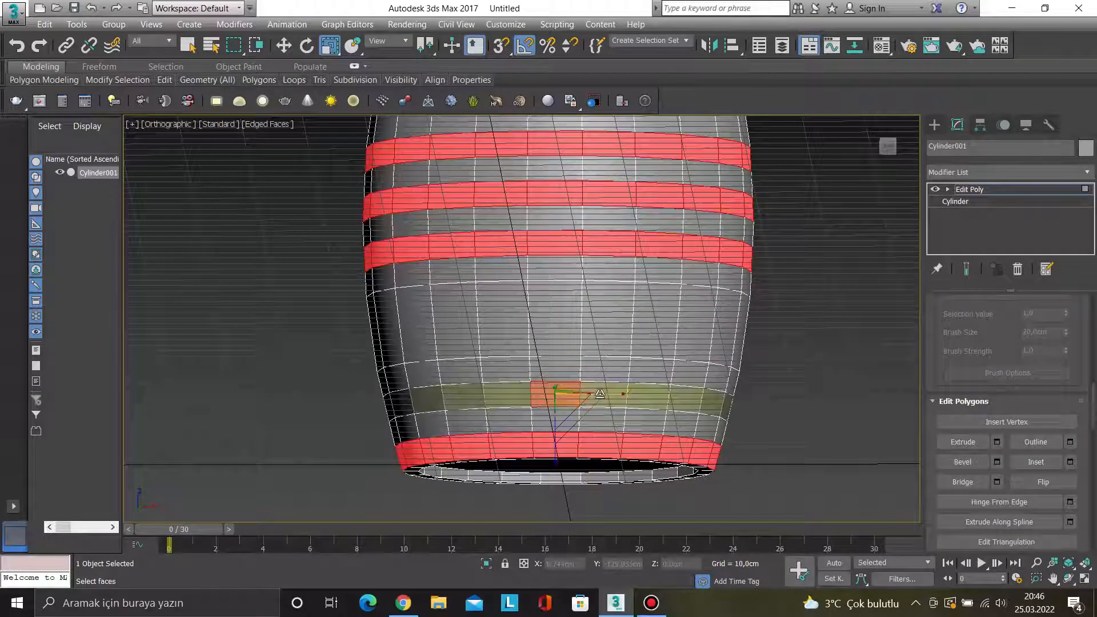
shift+click(597, 404)
alt+middle_drag(598, 406, 600, 420)
scroll(588, 406, down, 5)
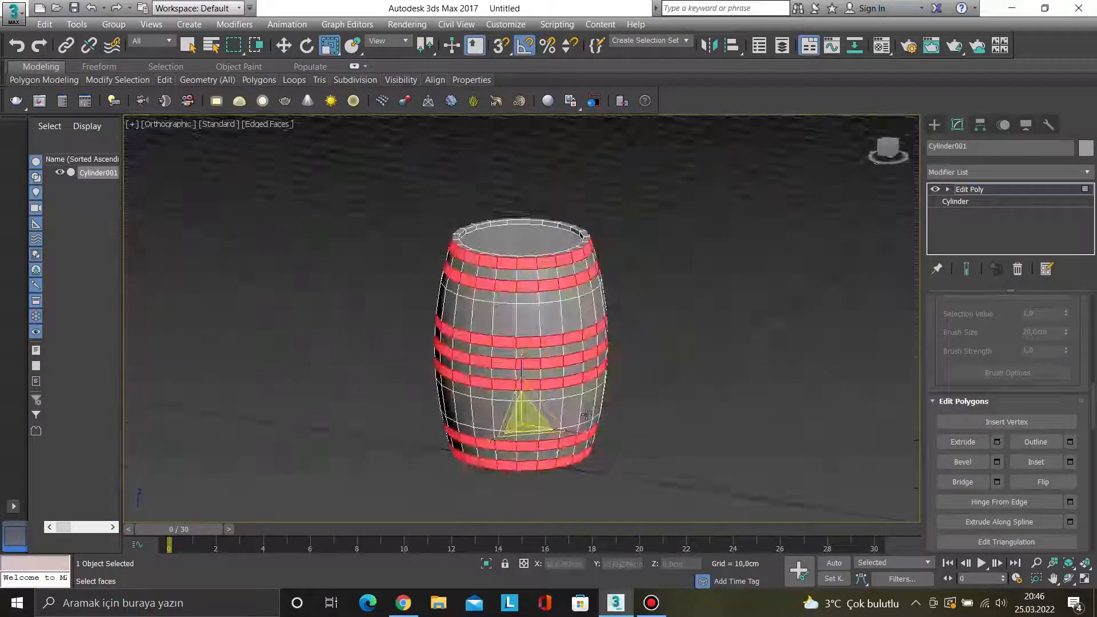
- Extrude all selected bands outward by about 0.5 cm using local normals, and clear the selection
key(p)
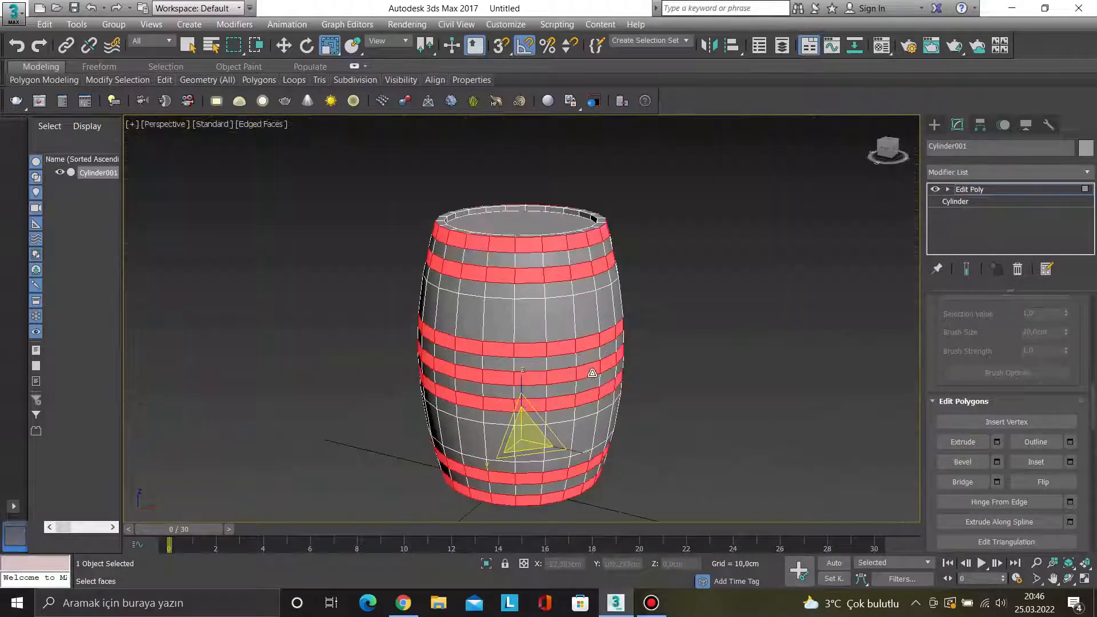
click(997, 441)
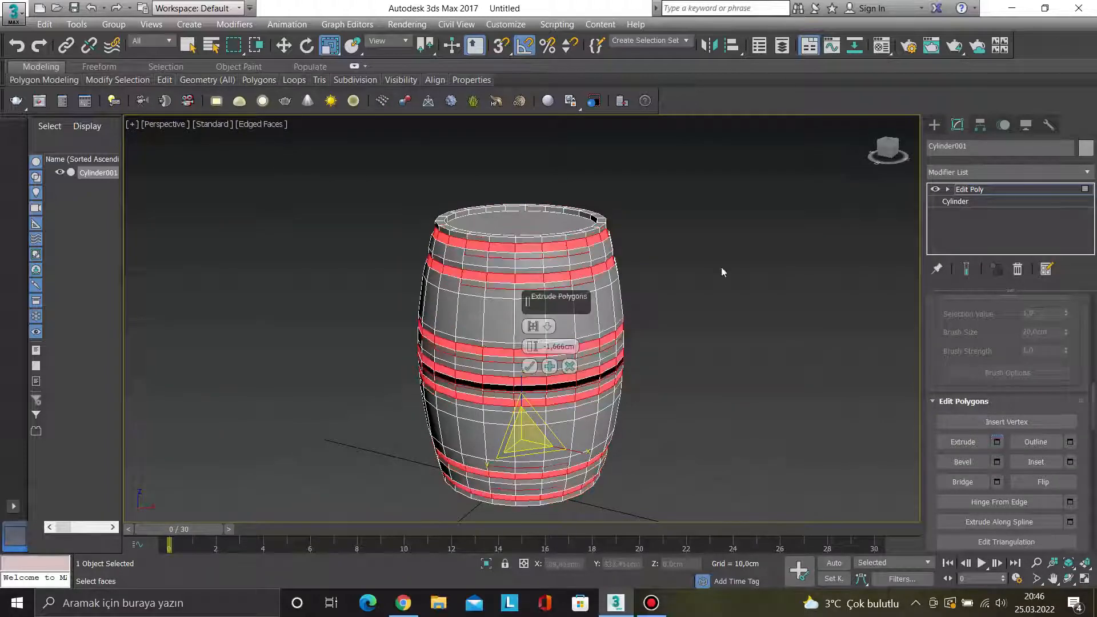
scroll(619, 252, up, 5)
click(548, 326)
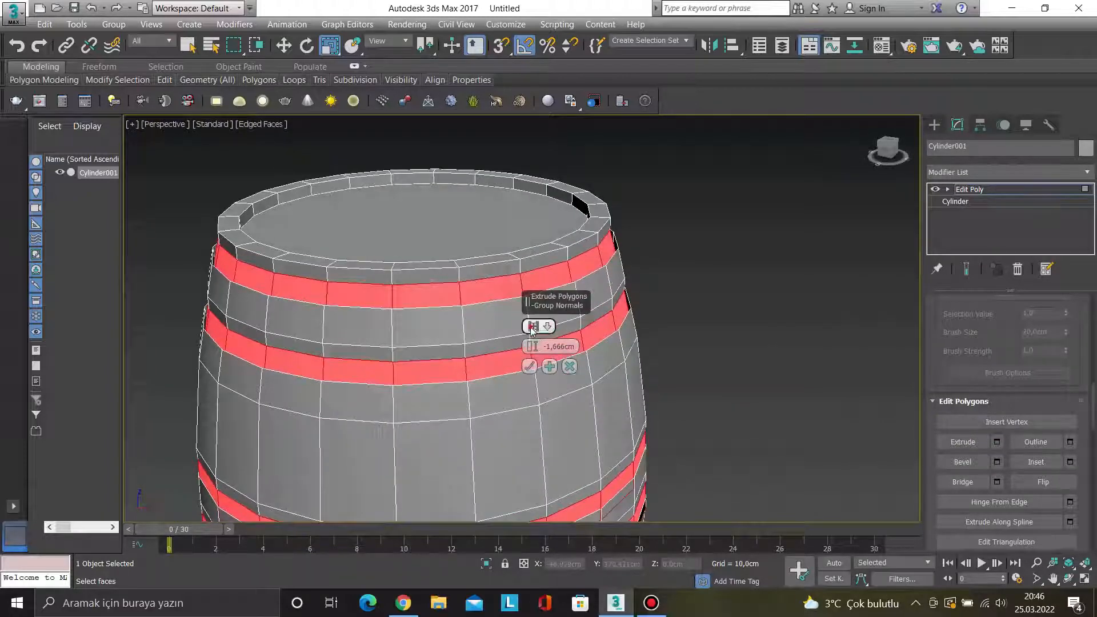
click(531, 330)
drag(532, 347, 528, 333)
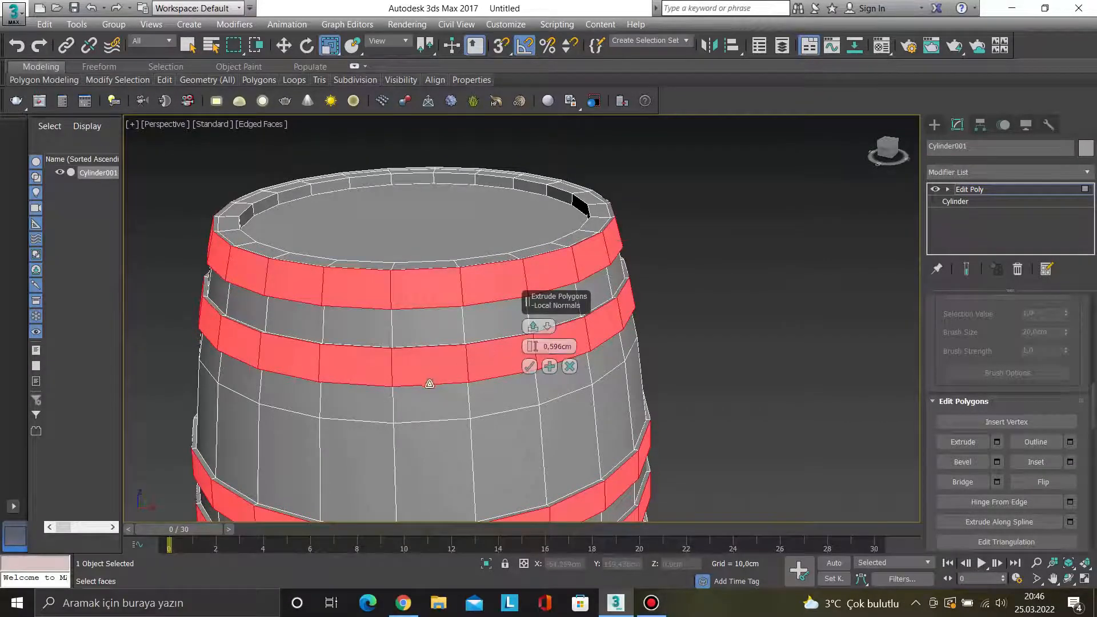
scroll(426, 381, down, 4)
alt+middle_drag(421, 335, 478, 410)
scroll(472, 407, up, 6)
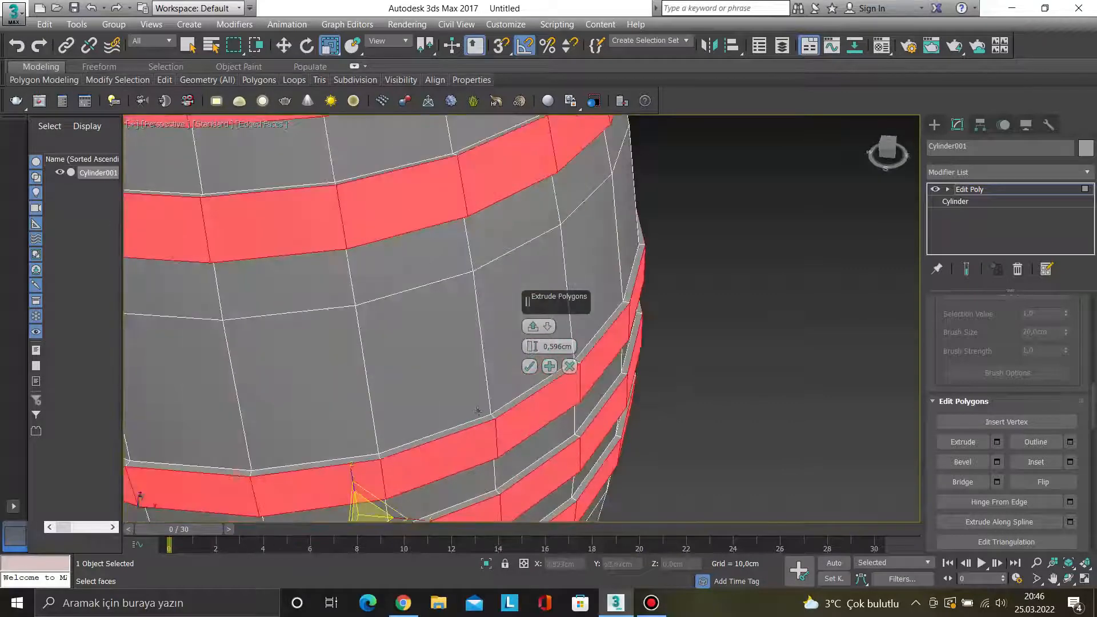
drag(530, 341, 528, 342)
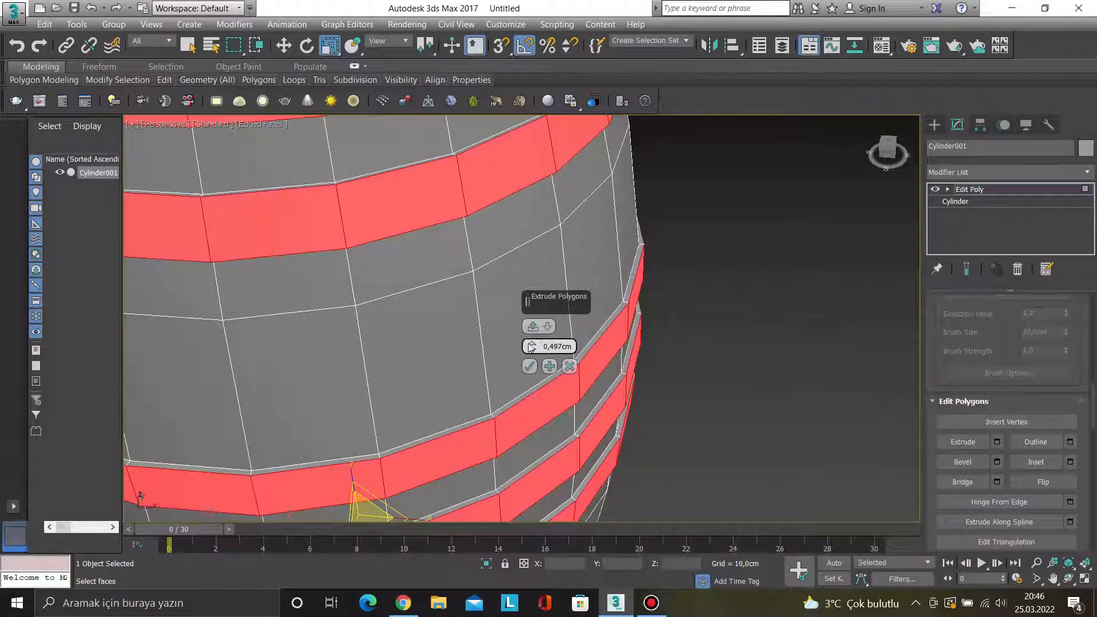
click(530, 367)
click(770, 366)
- Remove the extra edge loop along the outer side of the top rim, together with its vertices
scroll(769, 365, down, 6)
scroll(690, 313, up, 3)
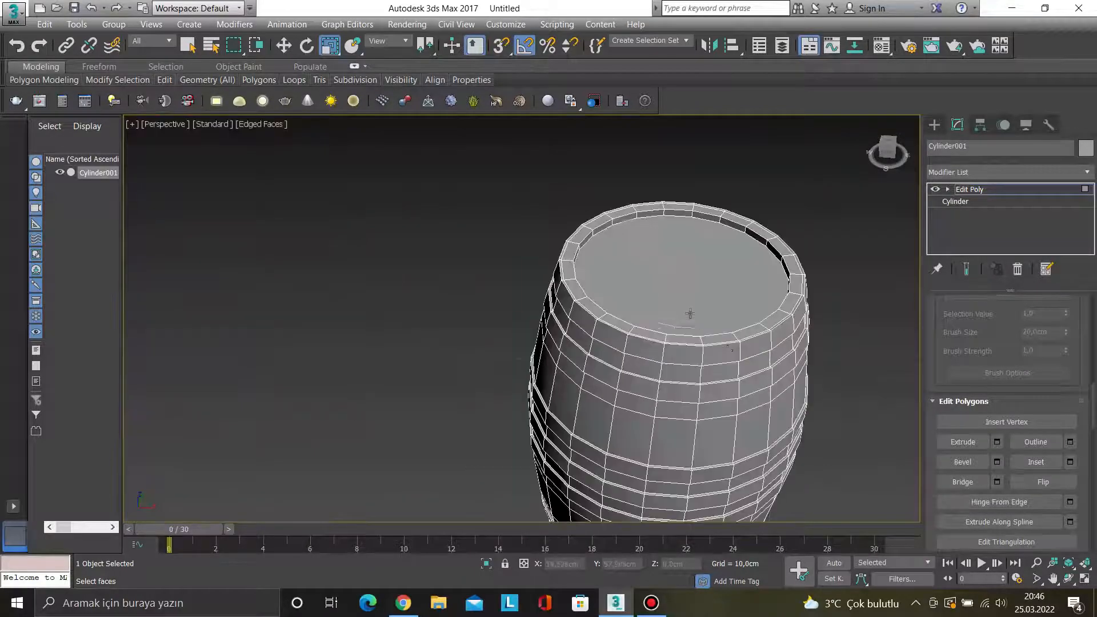
scroll(817, 331, up, 3)
scroll(738, 299, up, 3)
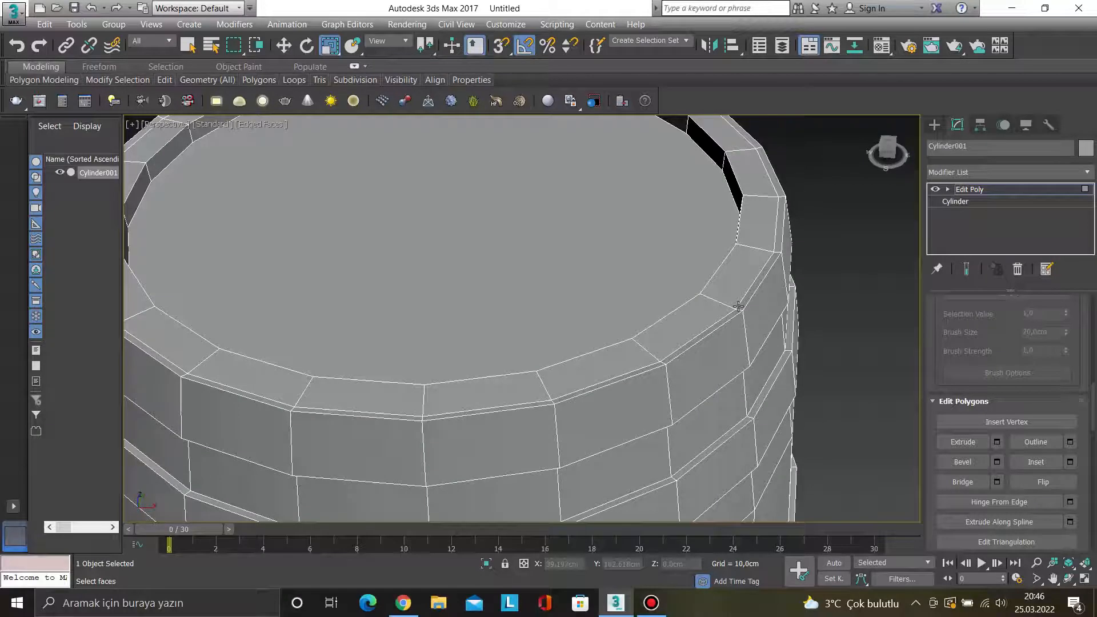
key(2)
click(741, 300)
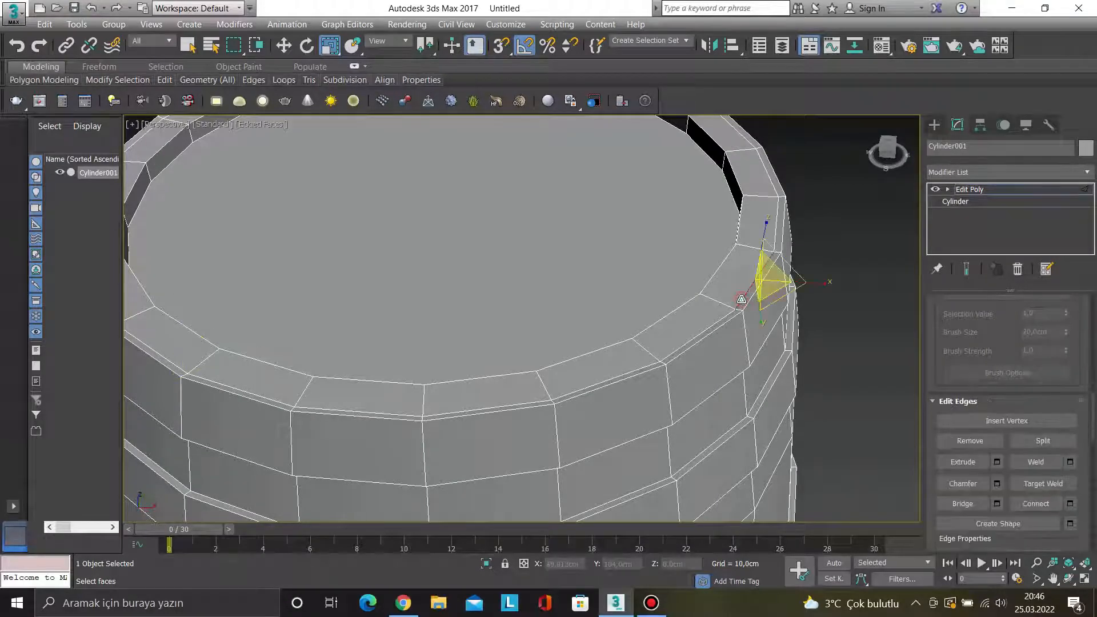
double_click(742, 299)
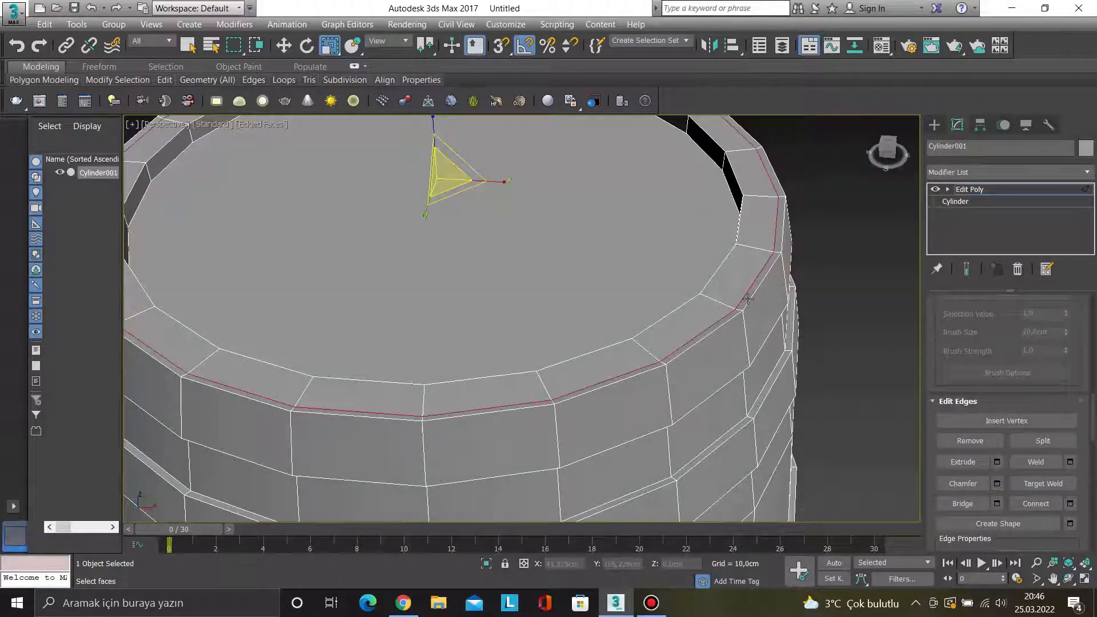
key(ctrl+BackSpace)
- Remove the matching extra edge loop at the barrel's bottom edge, together with its vertices
scroll(712, 301, down, 5)
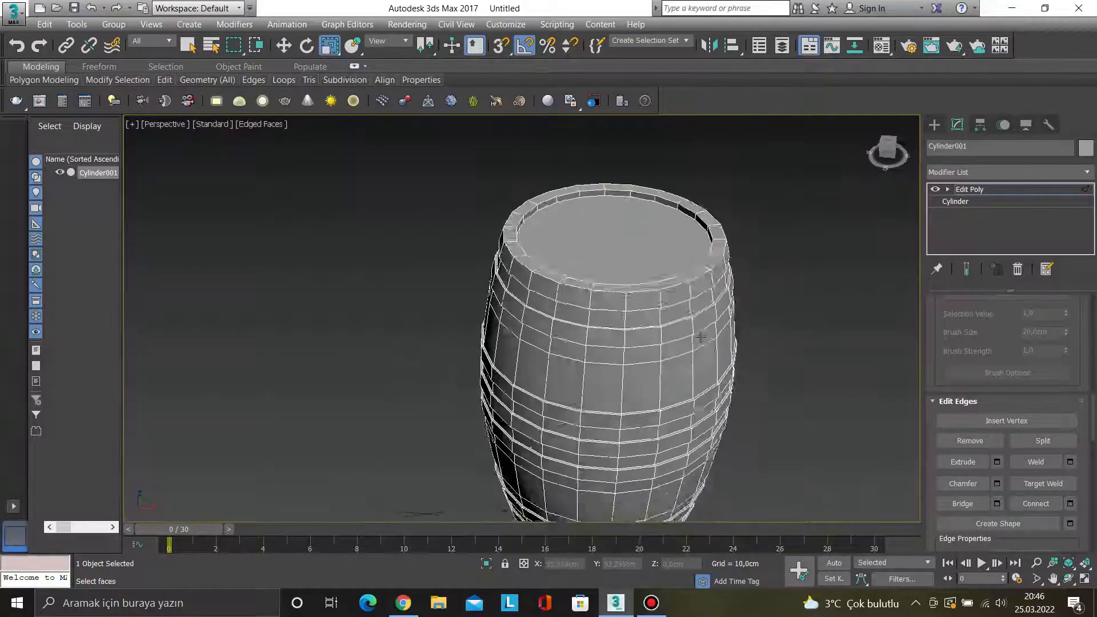
alt+middle_drag(695, 338, 684, 271)
scroll(684, 271, up, 10)
click(561, 401)
double_click(561, 401)
key(ctrl+BackSpace)
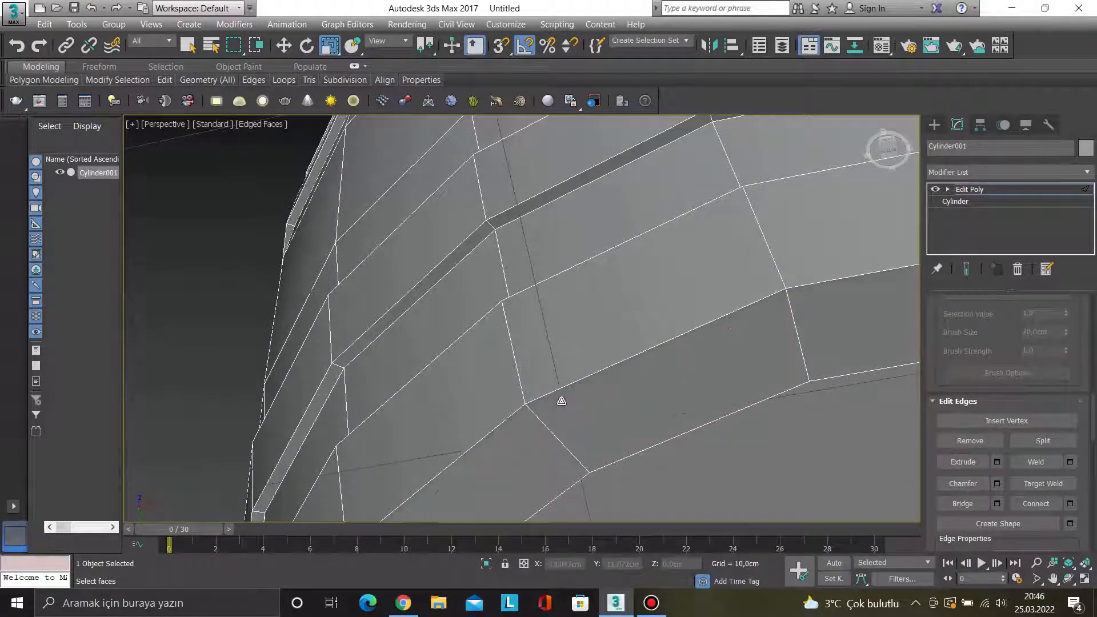
- Select the outer edge loop at the barrel's bottom plus the inner and outer edge loops of the top rim
key(2)
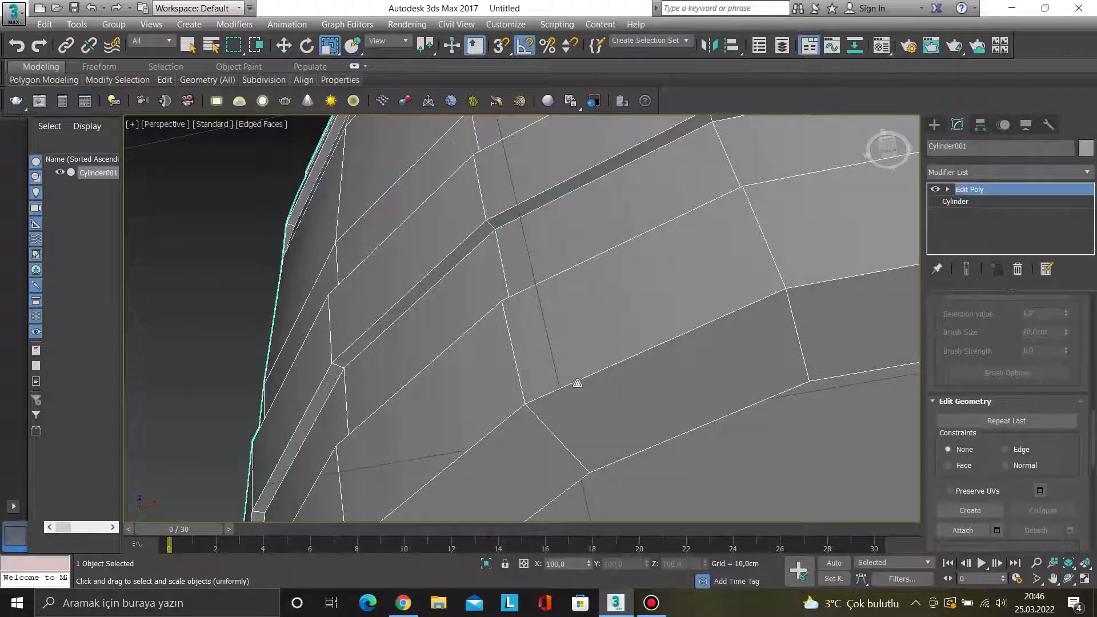
key(2)
double_click(579, 381)
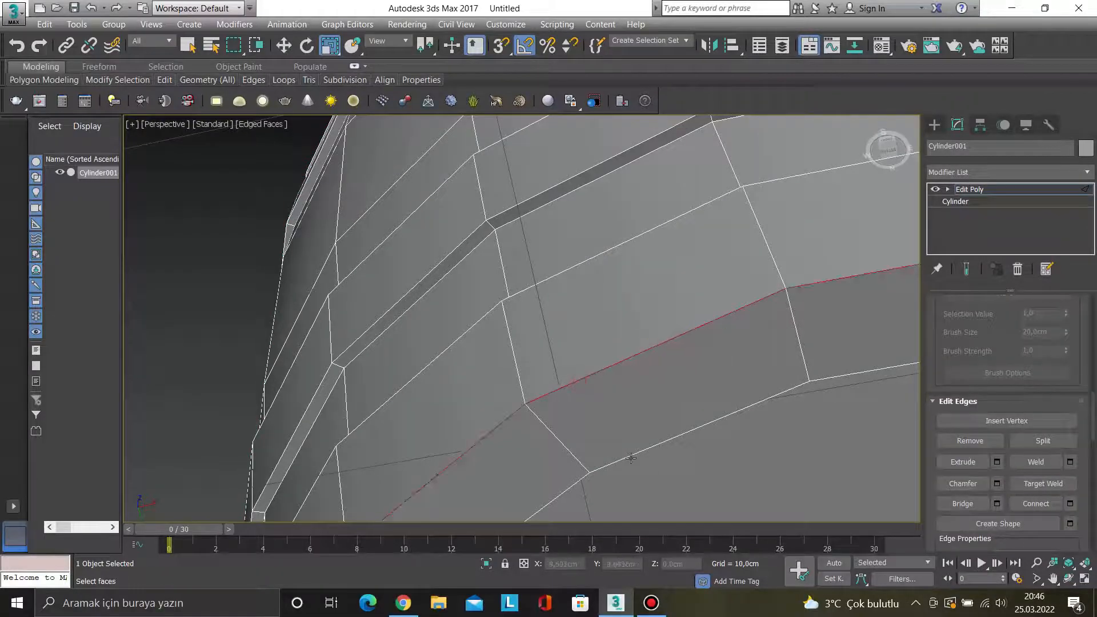
scroll(626, 457, down, 10)
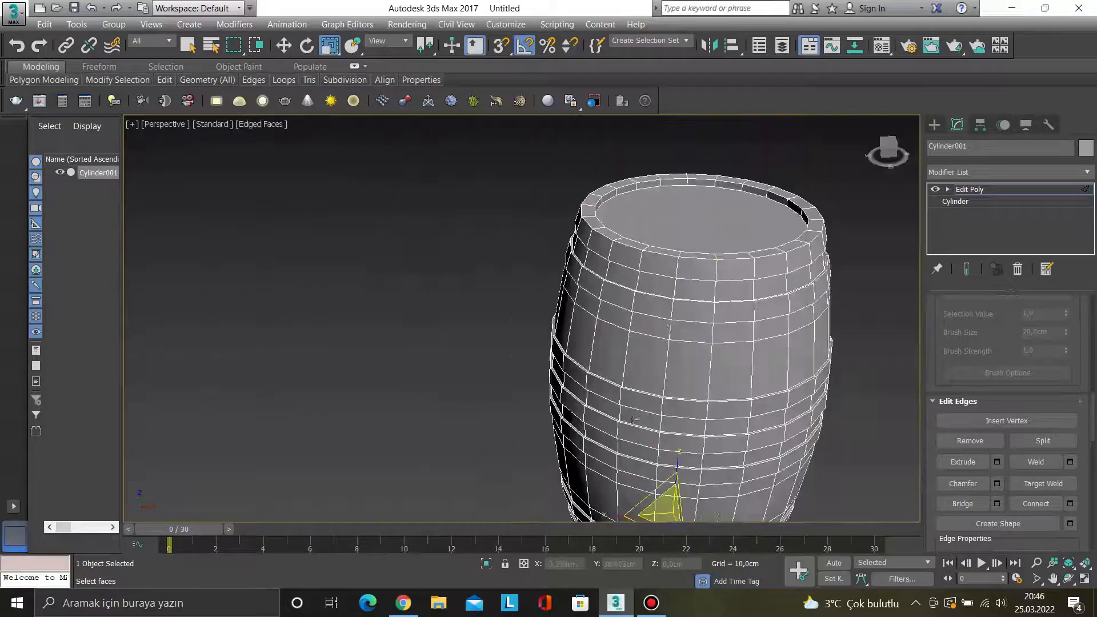
alt+middle_drag(694, 266, 648, 363)
scroll(646, 360, up, 5)
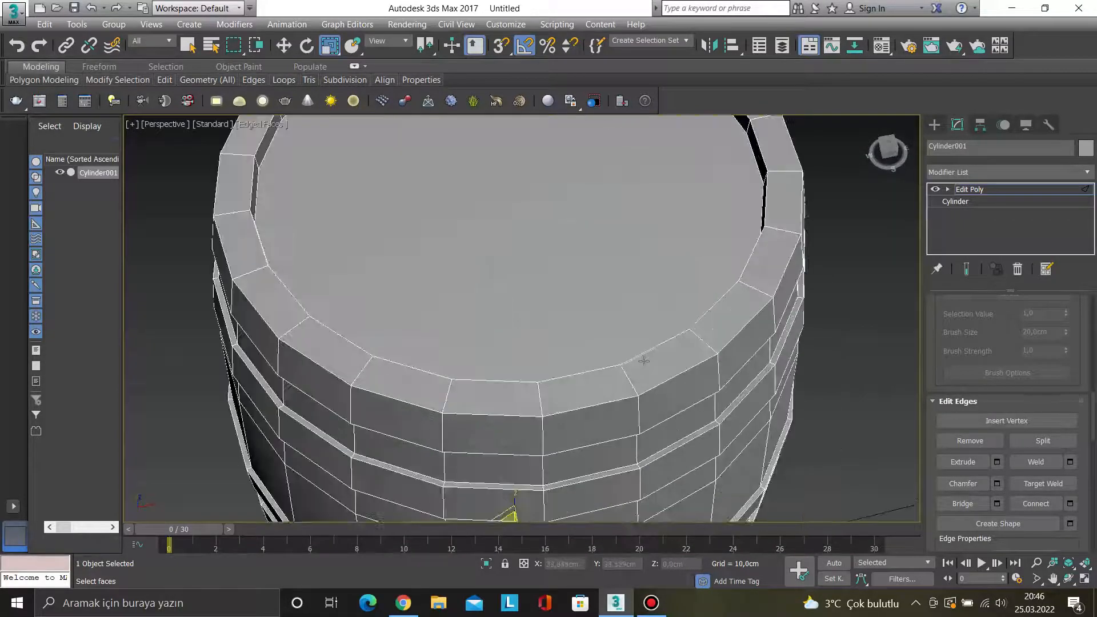
double_click(637, 357)
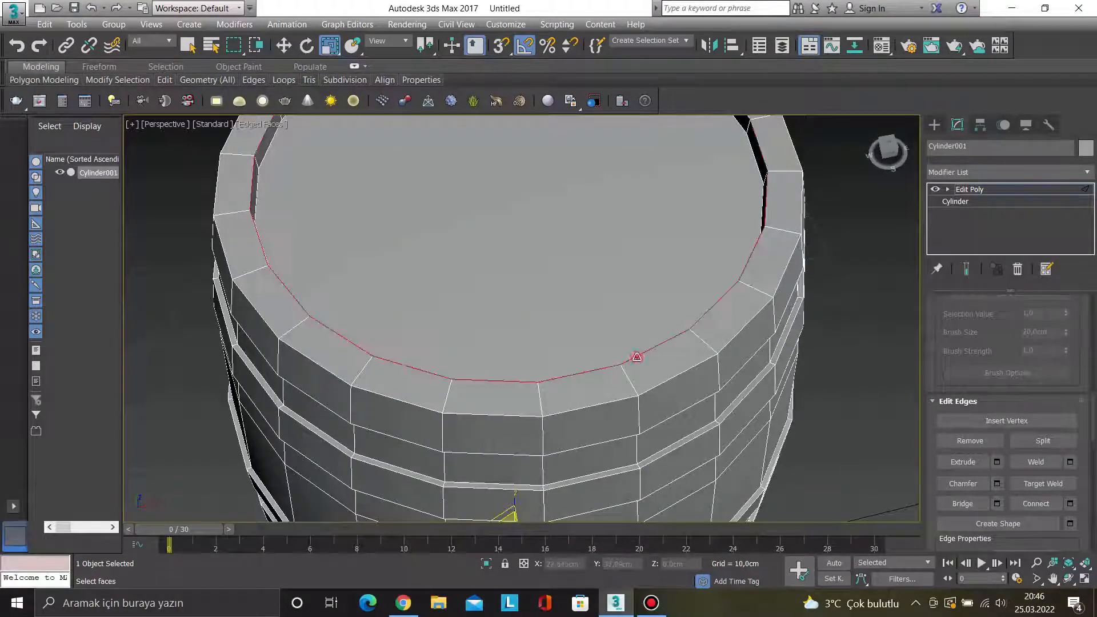
ctrl+double_click(654, 386)
scroll(641, 398, down, 5)
alt+middle_drag(619, 392, 575, 361)
scroll(592, 220, up, 2)
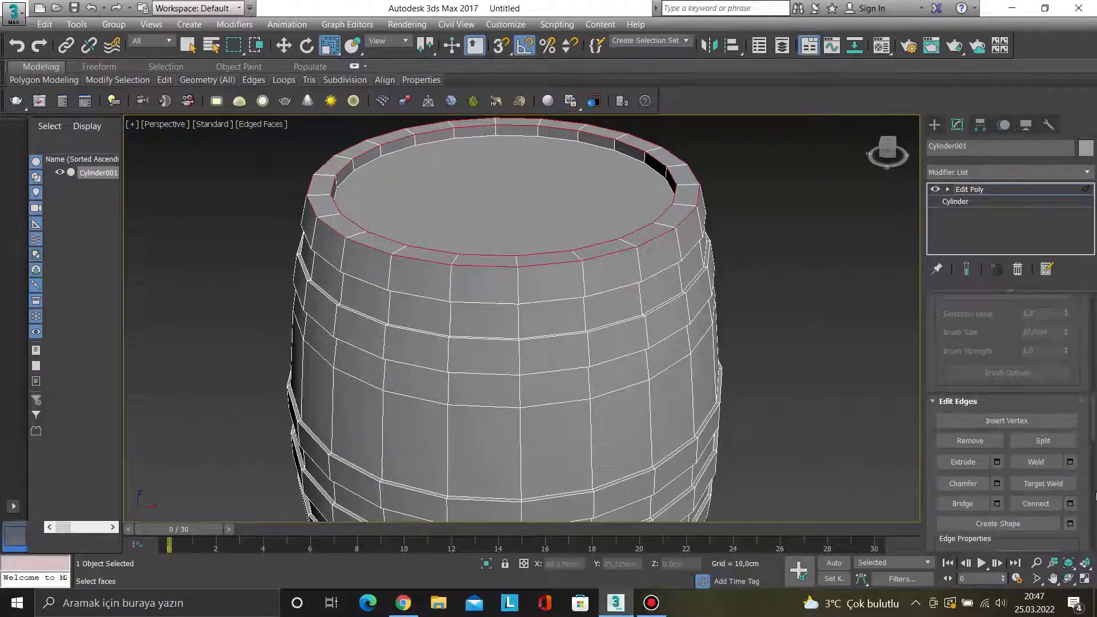
- Chamfer the selected edge loops by about 0.36 cm with 6 segments
click(996, 484)
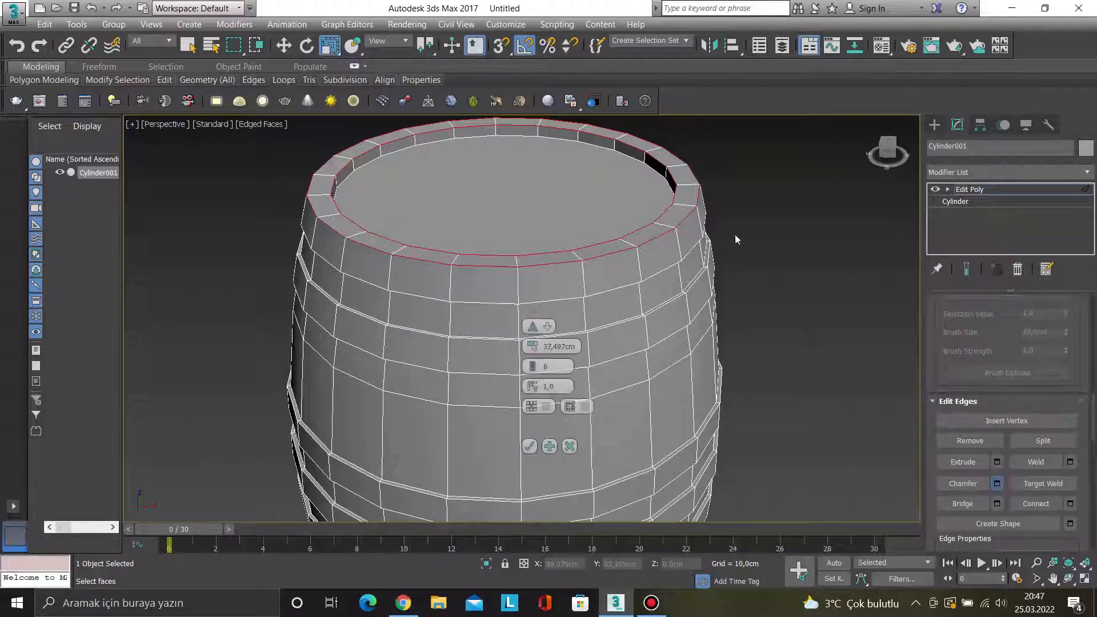
scroll(640, 229, up, 4)
scroll(560, 396, down, 4)
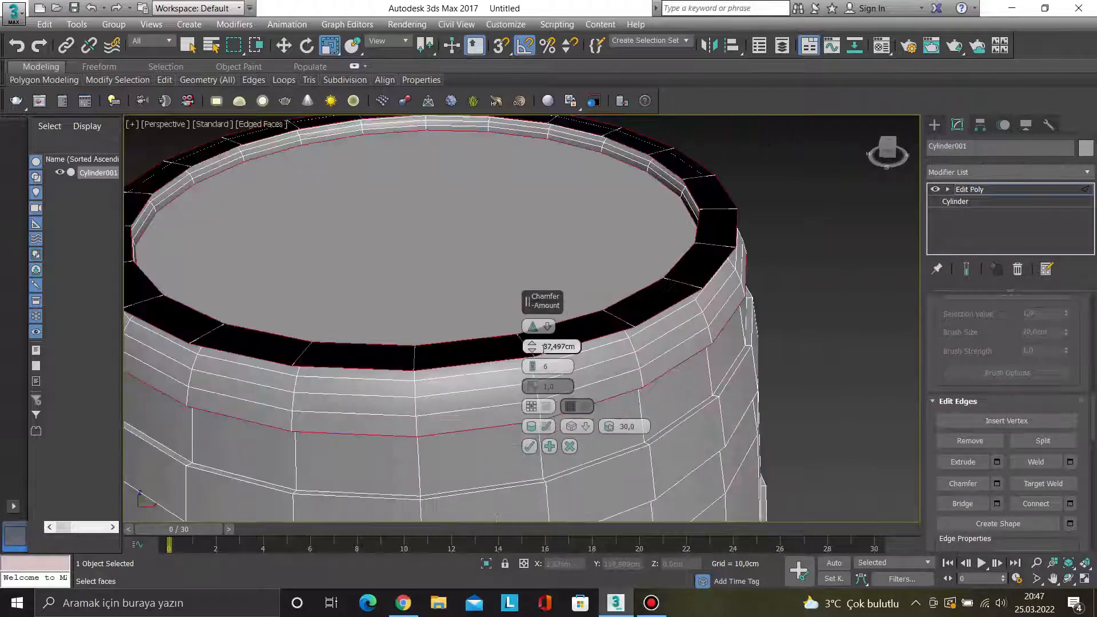
drag(541, 393, 586, 529)
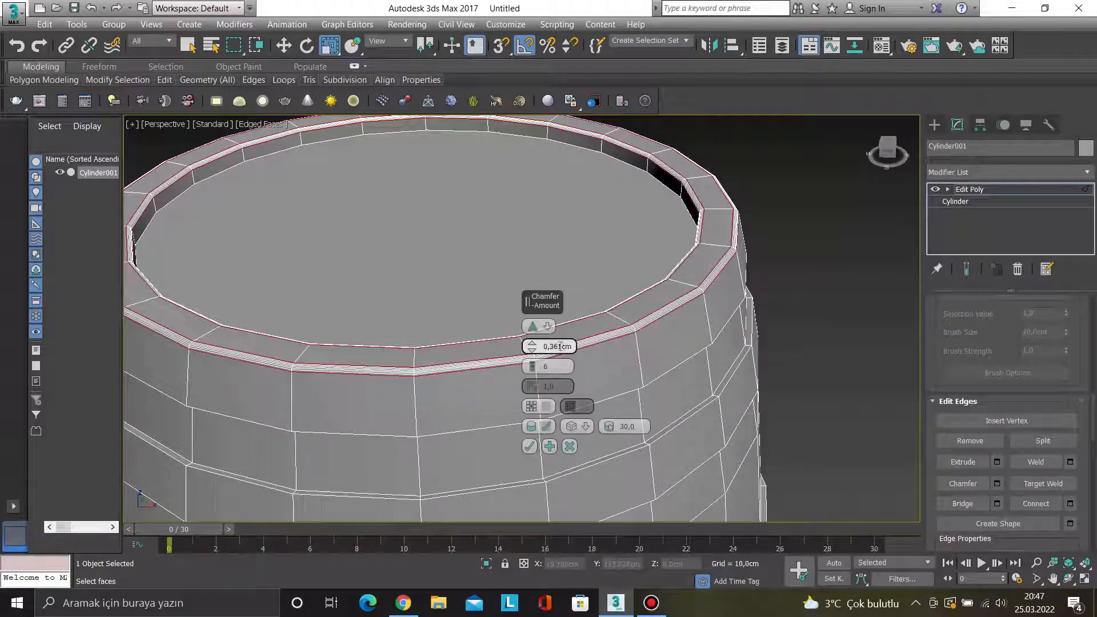
scroll(530, 352, up, 4)
drag(532, 350, 533, 351)
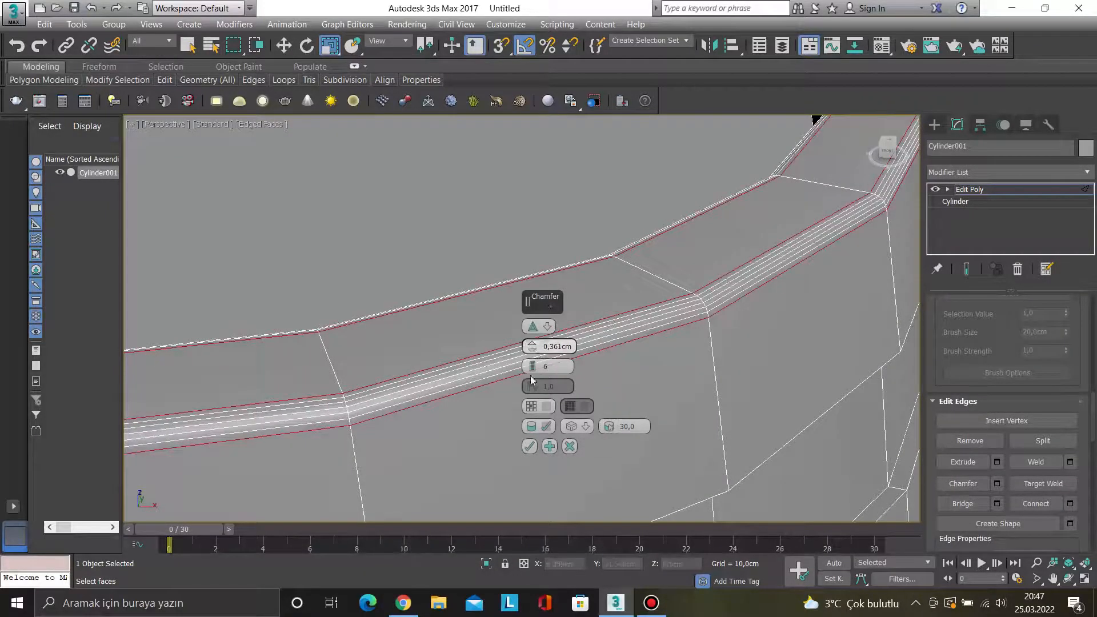
click(529, 447)
scroll(523, 444, down, 10)
- Inspect the barrel from several angles in default shading without edges, and return to edged faces display
key(1)
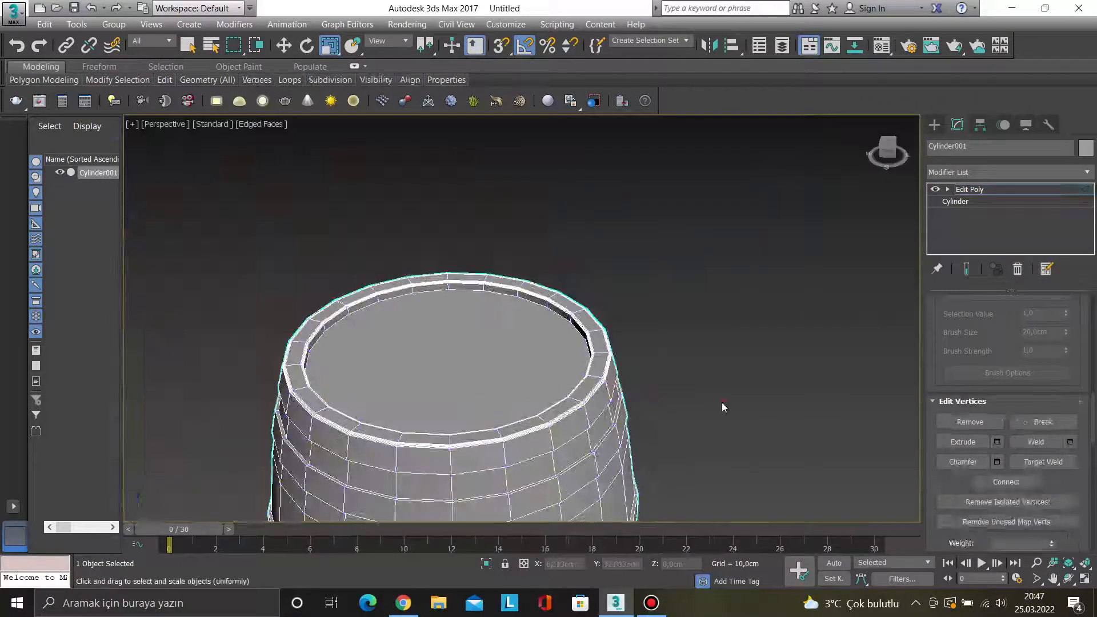
click(717, 404)
click(602, 404)
alt+middle_drag(602, 404, 627, 246)
scroll(609, 443, down, 5)
click(663, 277)
scroll(559, 298, up, 3)
click(560, 298)
click(261, 124)
click(311, 257)
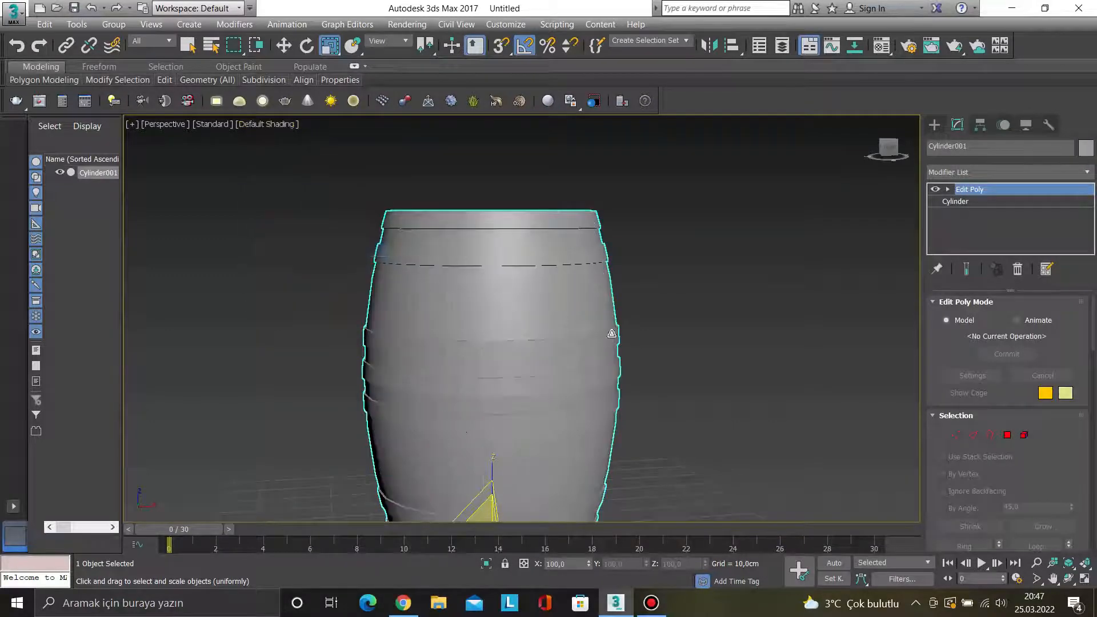
scroll(680, 366, down, 3)
alt+middle_drag(680, 365, 583, 400)
click(266, 124)
click(318, 249)
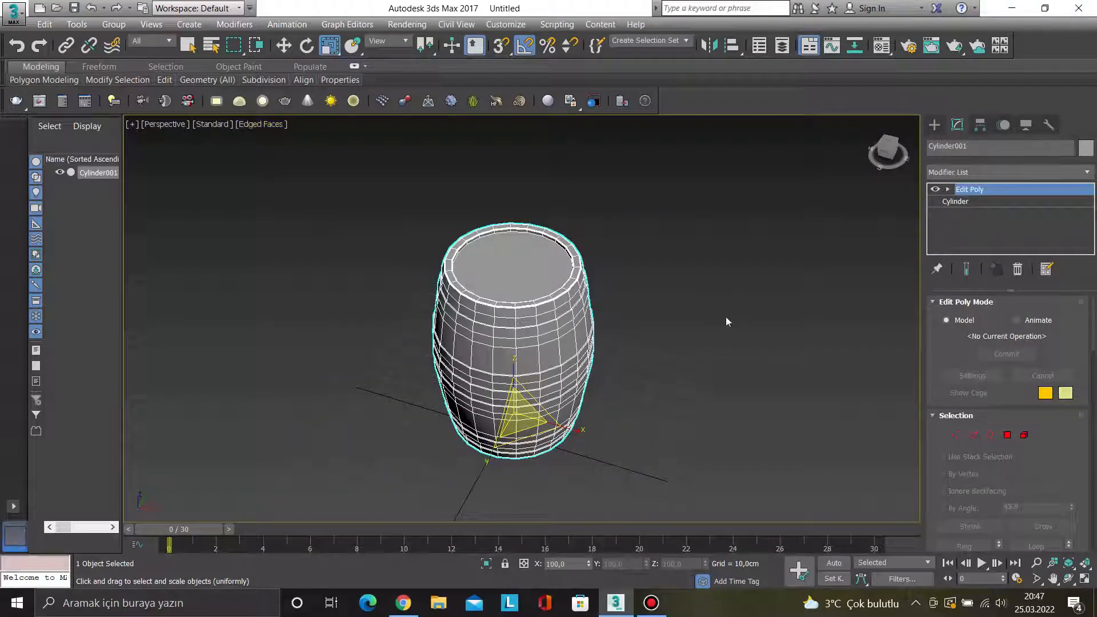
- Create a small flat cylinder with a radius of about 2.2 cm beside the barrel in the top view
click(727, 322)
click(467, 266)
key(t)
click(934, 124)
middle_drag(839, 261, 703, 256)
click(970, 251)
drag(720, 341, 735, 350)
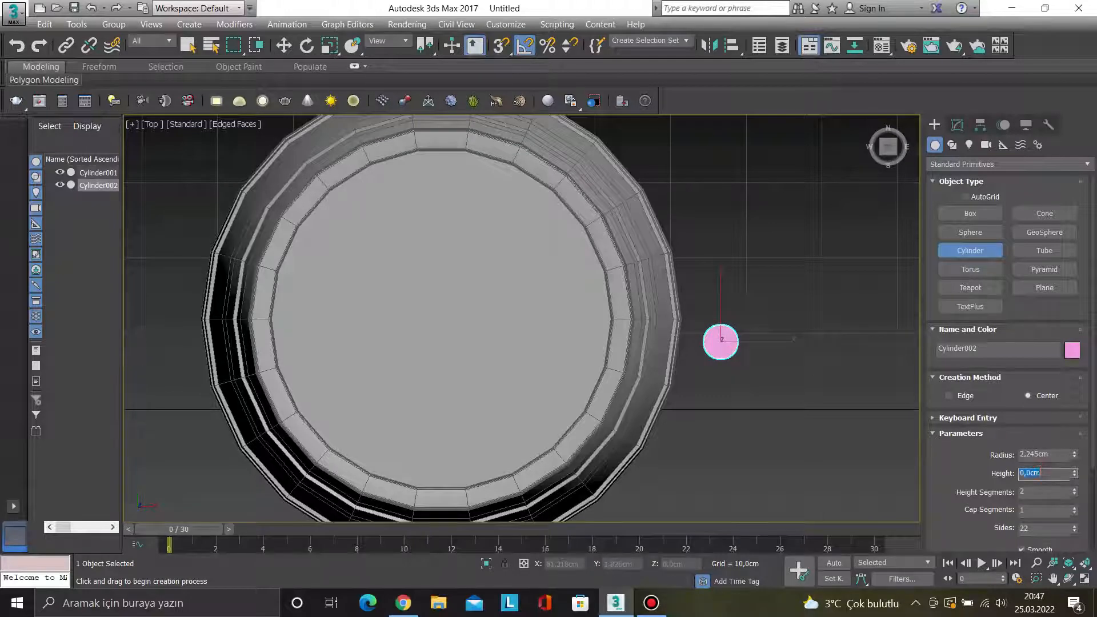
click(864, 402)
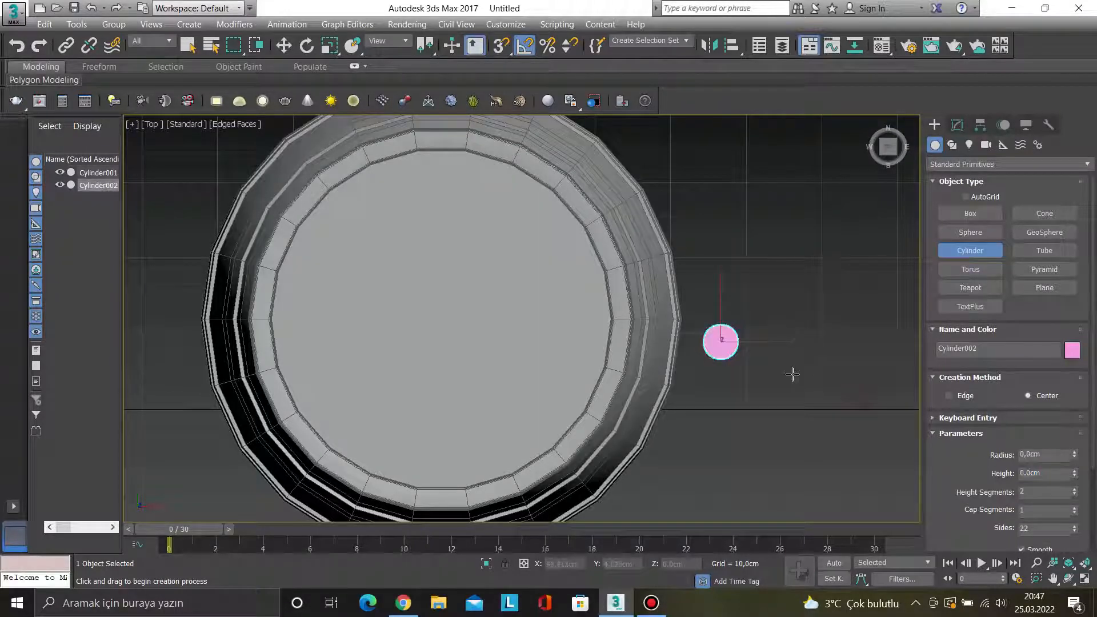
- Raise the small cylinder to the height of the barrel's top and move it sideways over the barrel, to X about 16.2 cm
key(f)
scroll(759, 384, down, 3)
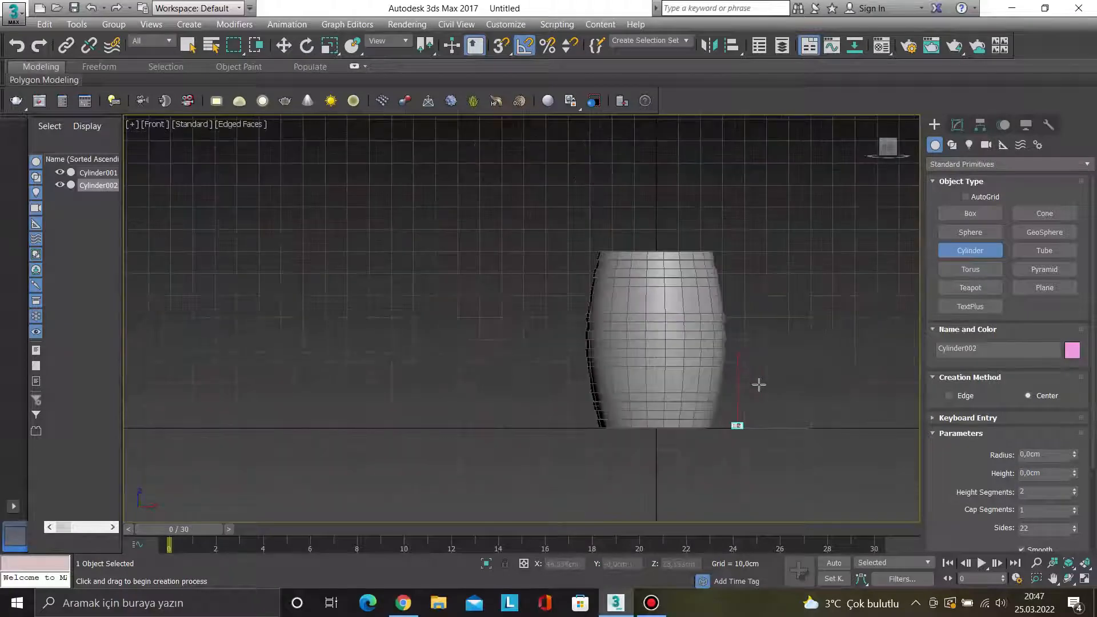
key(w)
drag(740, 379, 726, 211)
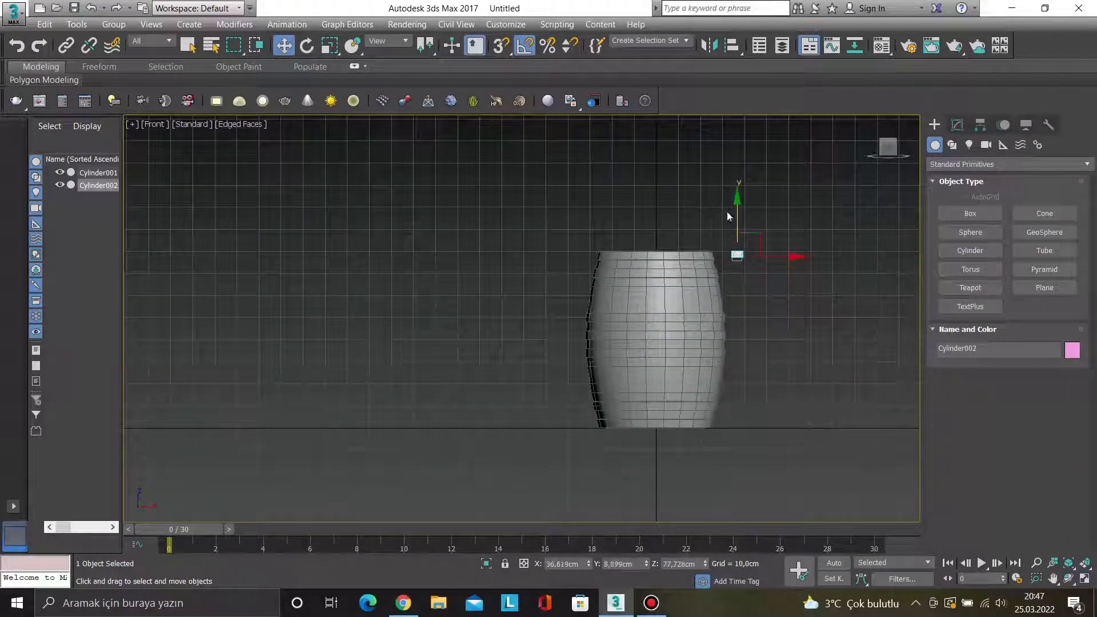
scroll(727, 212, up, 4)
drag(782, 324, 656, 324)
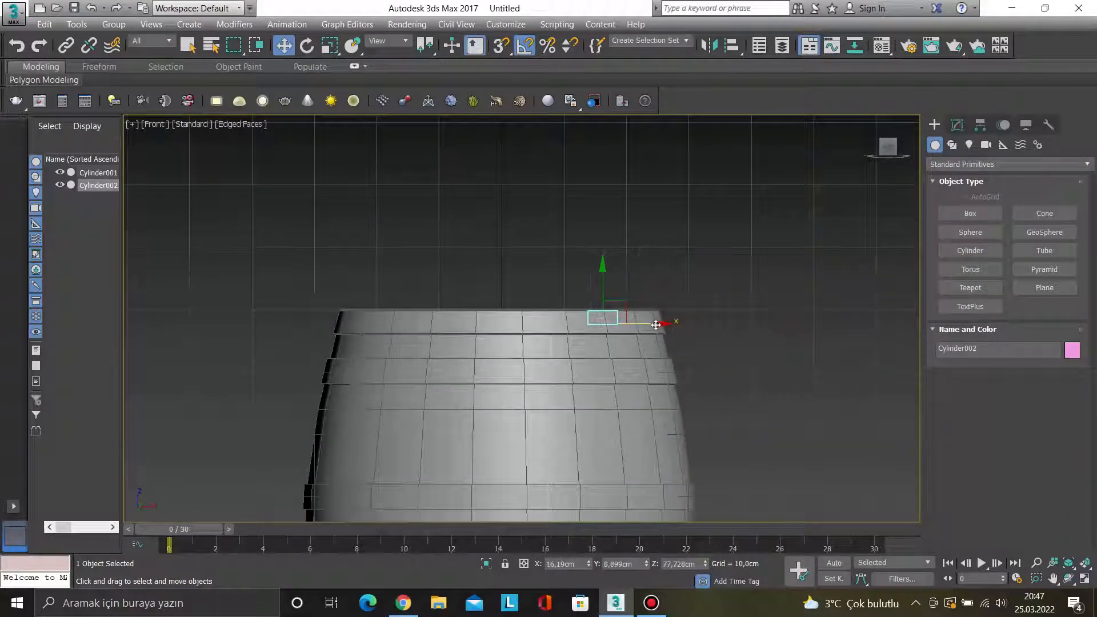
- Reposition the small cylinder on the barrel's lid in the top view, at about X 14.6 cm and Y 11.1 cm
key(t)
scroll(577, 331, up, 3)
drag(567, 326, 539, 321)
scroll(510, 299, down, 4)
scroll(508, 314, up, 2)
scroll(539, 321, up, 3)
alt+middle_drag(514, 308, 526, 223)
mouse_move(488, 314)
alt+middle_down()
mouse_move(485, 300)
mouse_move(496, 335)
alt+middle_up()
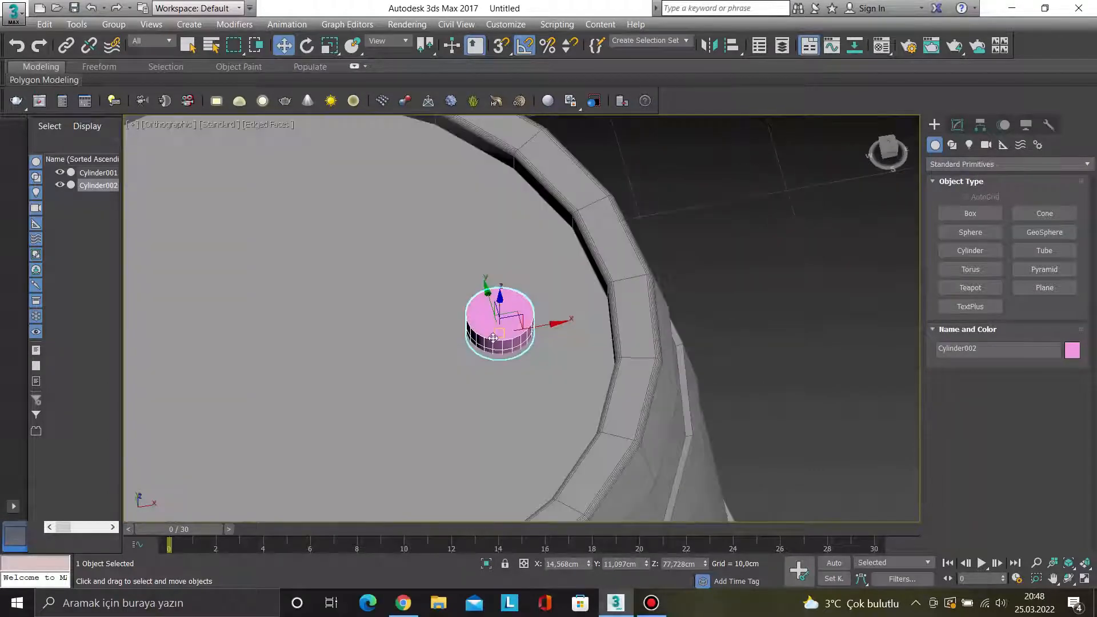
- Scale the small cylinder up uniformly to about 109 percent
key(t)
scroll(554, 342, up, 3)
key(r)
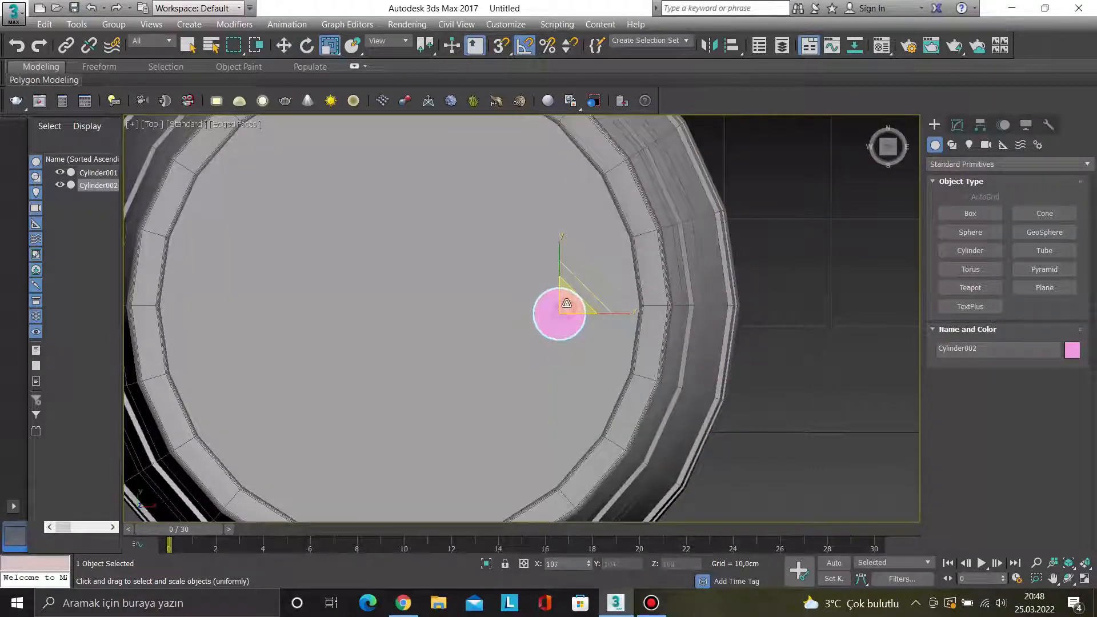
alt+middle_drag(563, 310, 577, 269)
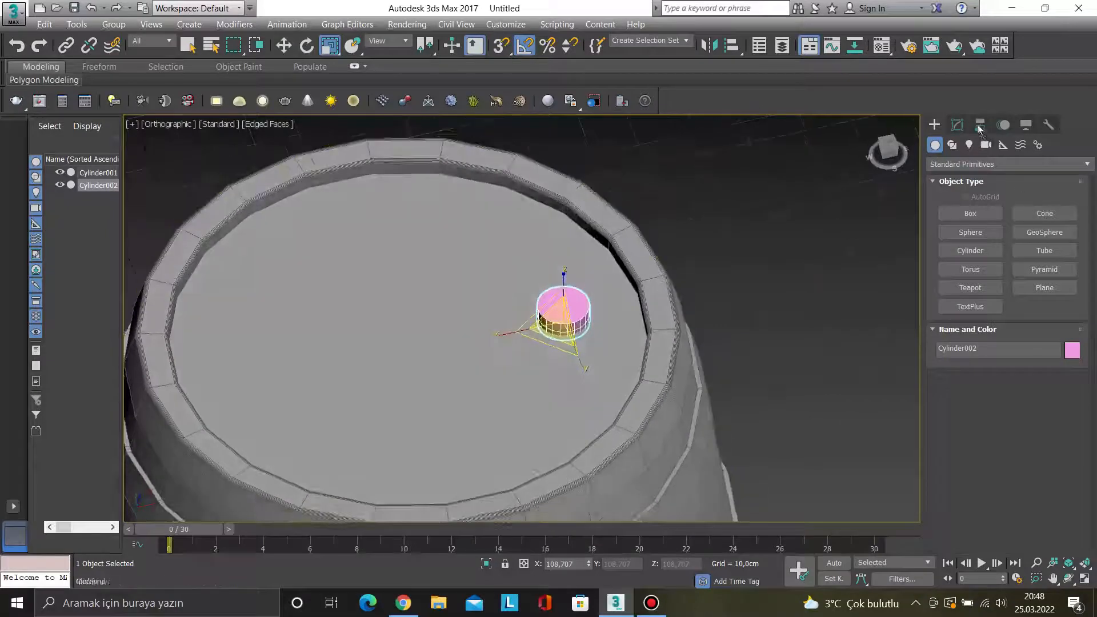
- Set the small cylinder's height segments to 1 and raise it slightly to Z about 78.3 cm
click(958, 125)
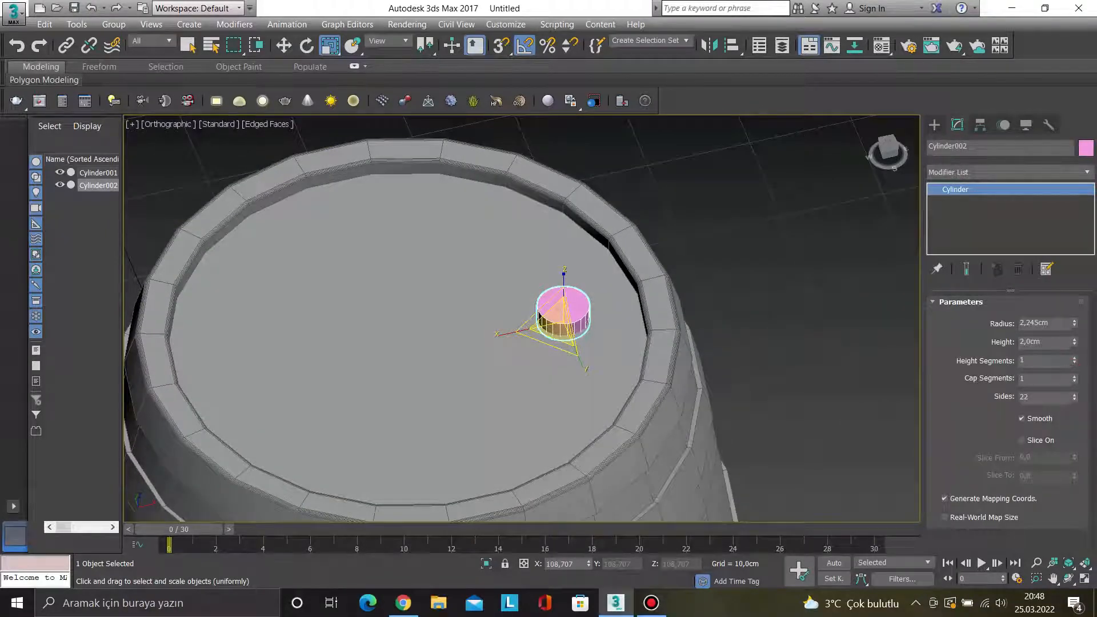
scroll(608, 349, up, 4)
key(w)
drag(541, 260, 533, 251)
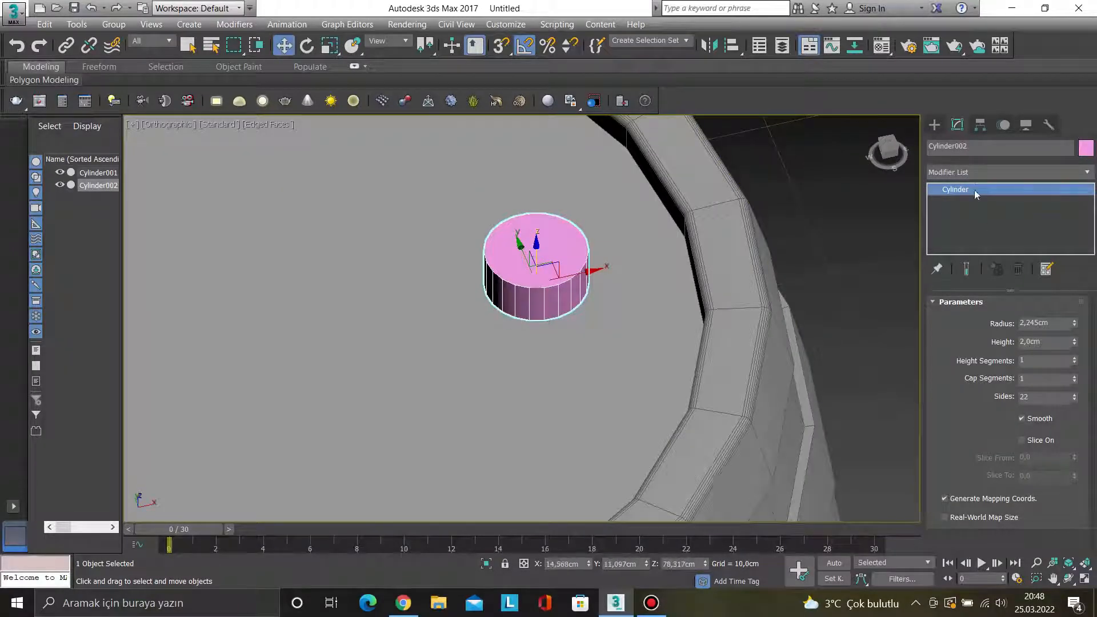
- Add an Edit Poly modifier to the small cylinder and enter sub-object editing
click(972, 173)
key(e)
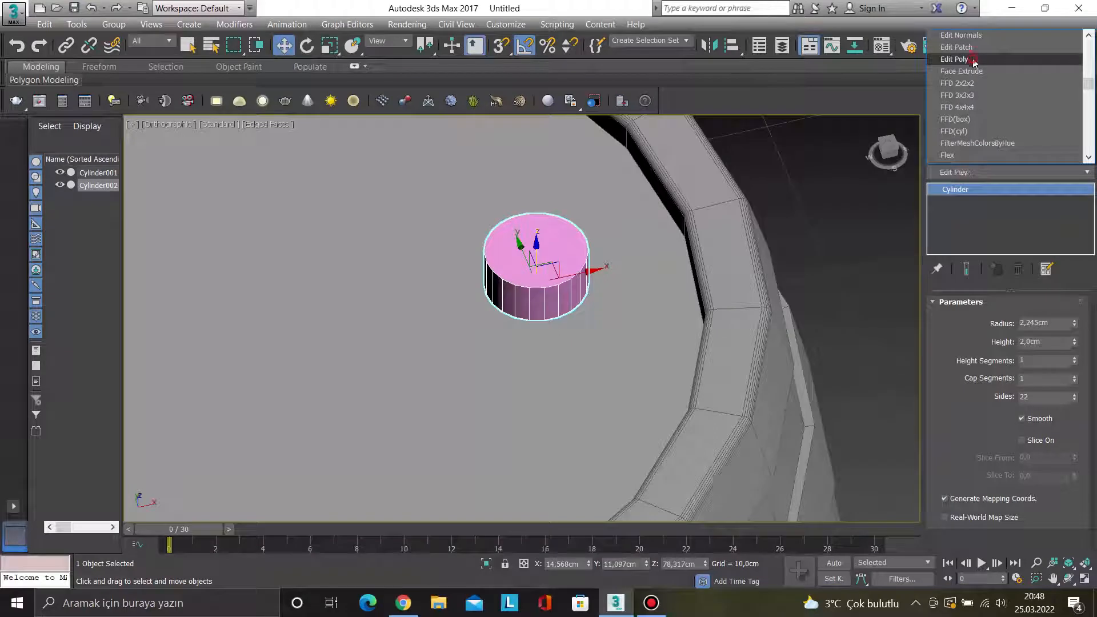
click(967, 60)
key(4)
scroll(523, 334, up, 3)
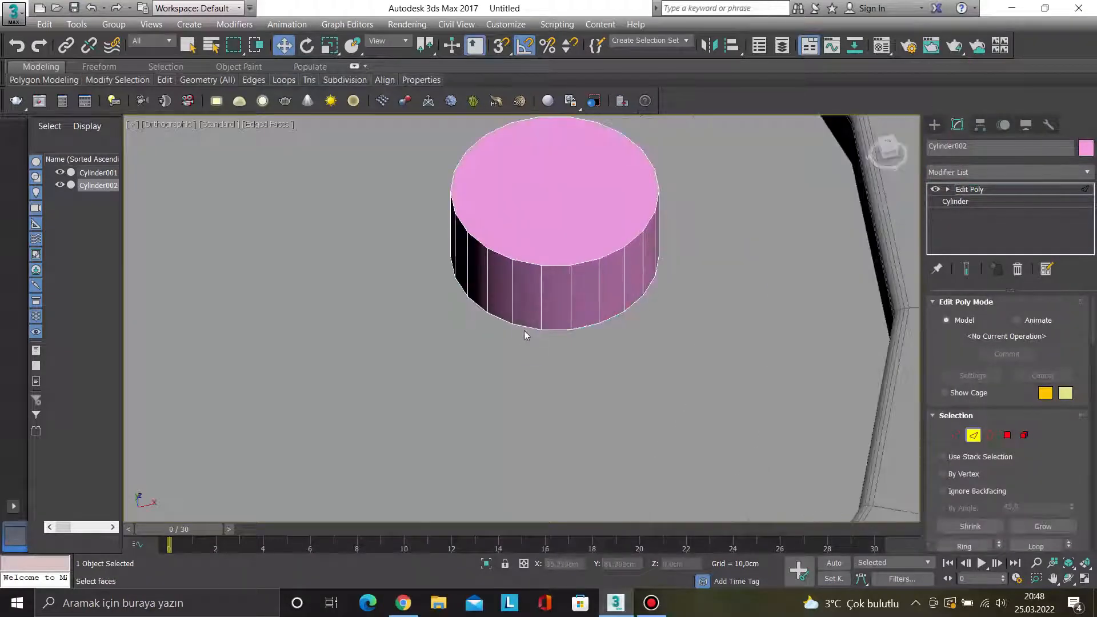
- Try selecting the small cylinder's bottom edges and setting its base height segments to 2, and undo the change
click(523, 329)
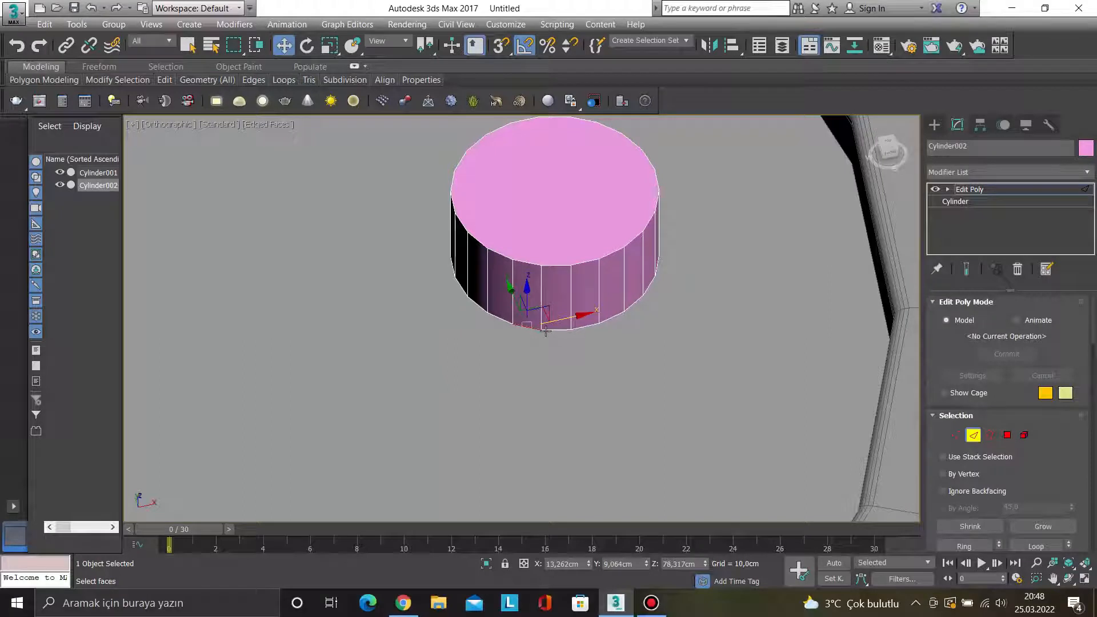
click(971, 202)
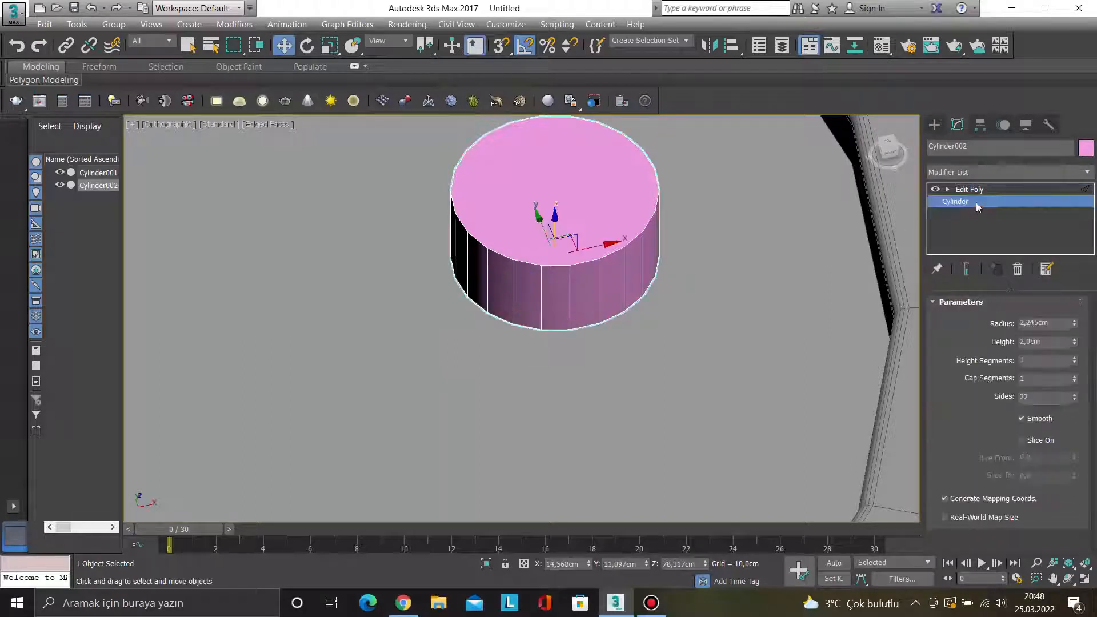
click(1074, 358)
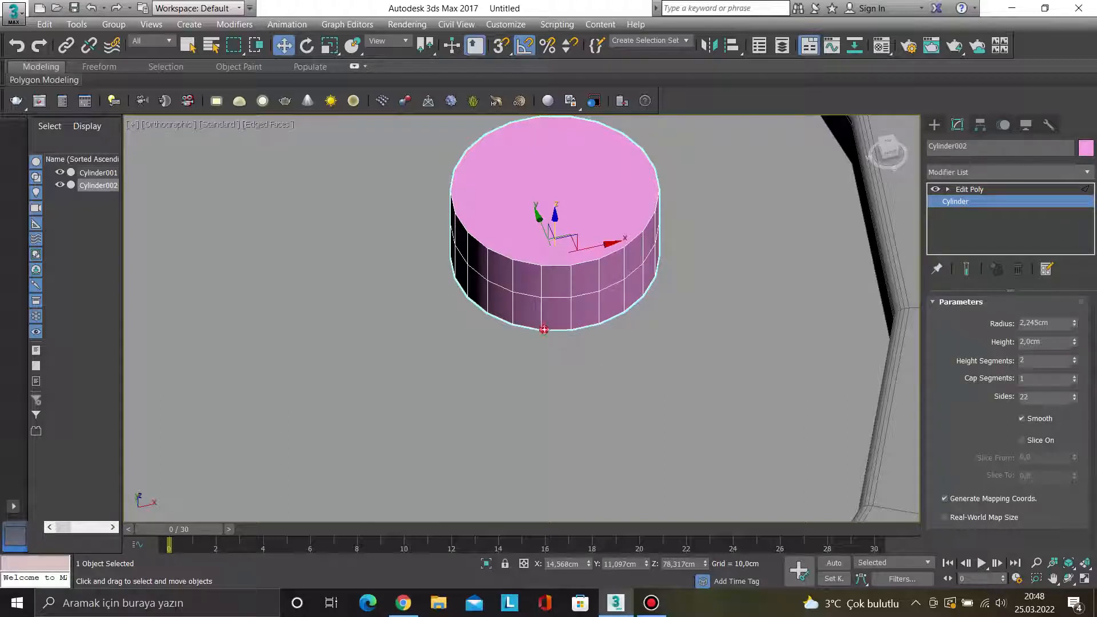
key(2)
click(591, 372)
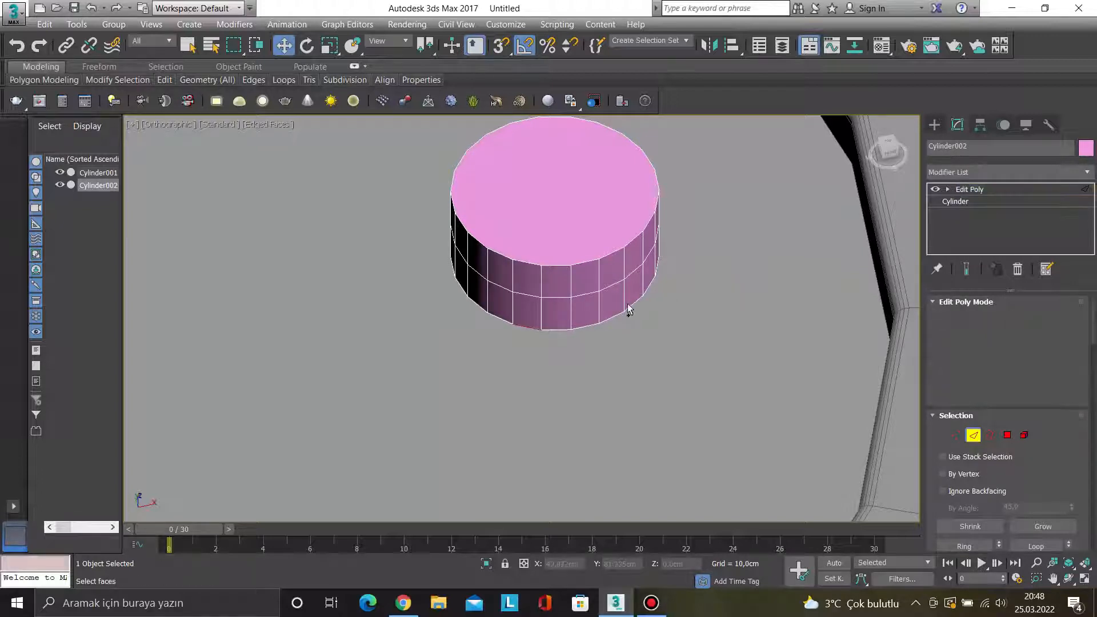
key(ctrl+z)
key(2)
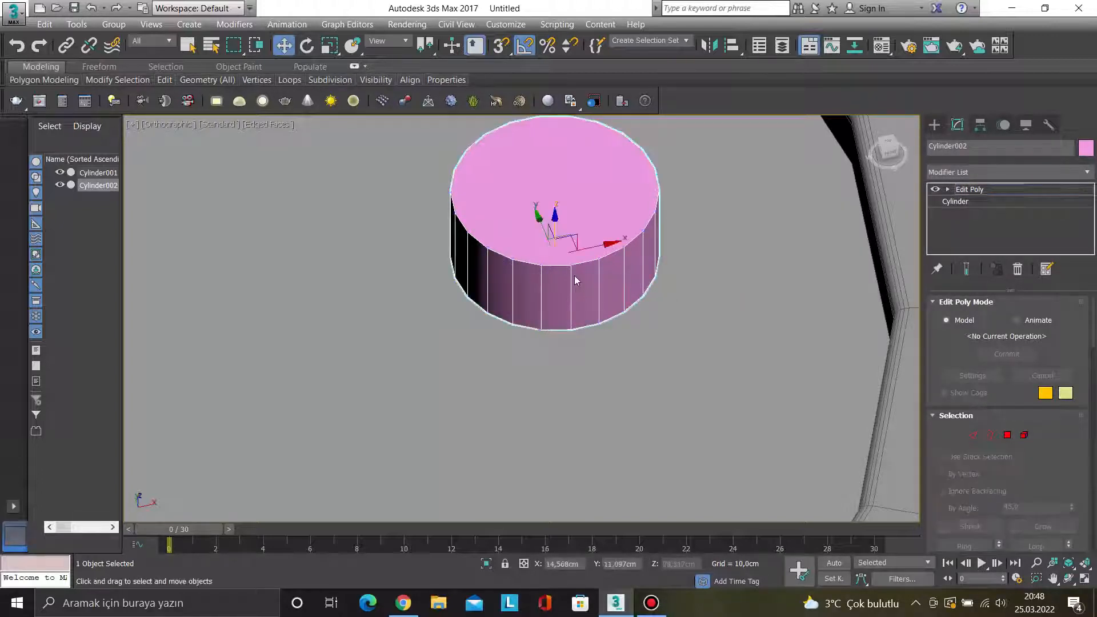
- Lift the small cylinder clear above the barrel, to Z about 83 cm
drag(554, 216, 552, 79)
scroll(563, 235, down, 3)
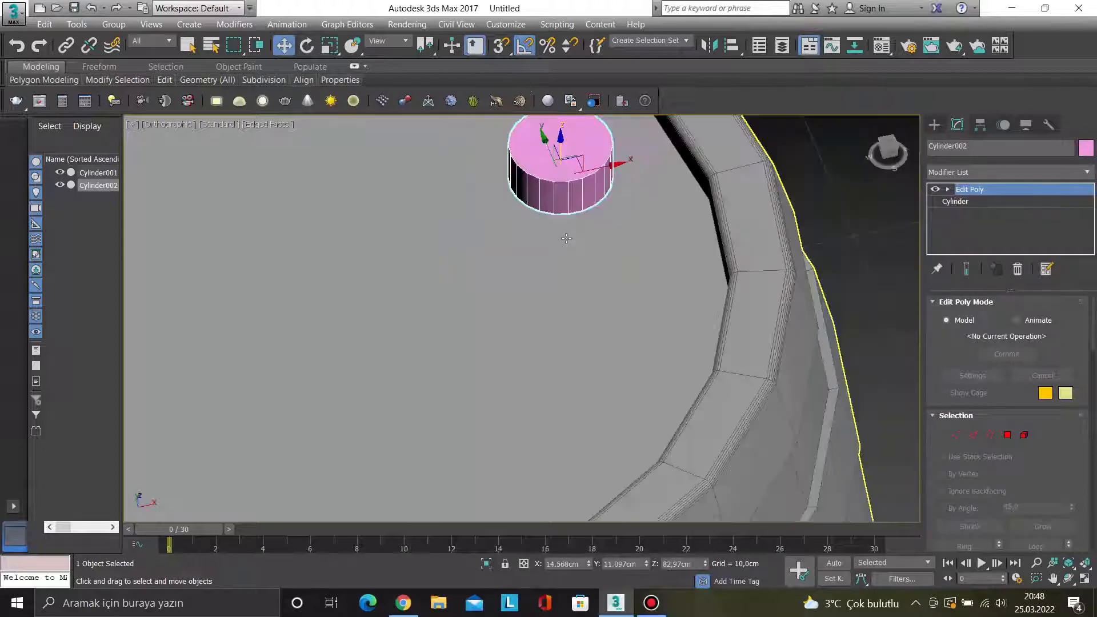
key(f)
scroll(595, 287, up, 2)
scroll(595, 286, up, 4)
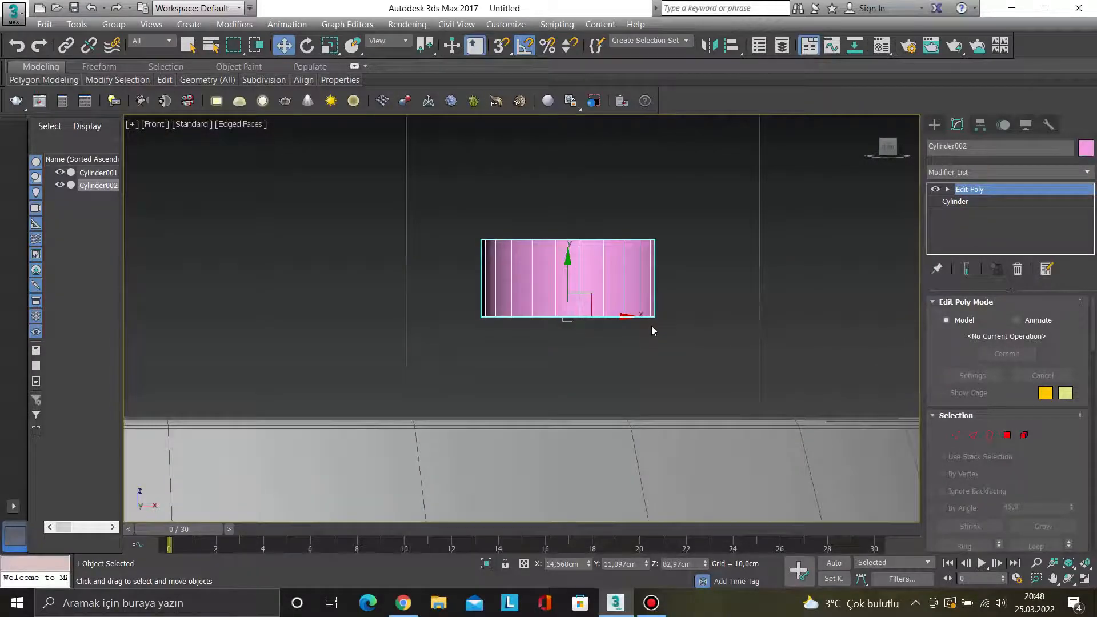
- Select only the edges around the small cylinder's bottom in the front view, leaving the vertical edges out
key(2)
scroll(651, 325, up, 1)
drag(690, 345, 363, 284)
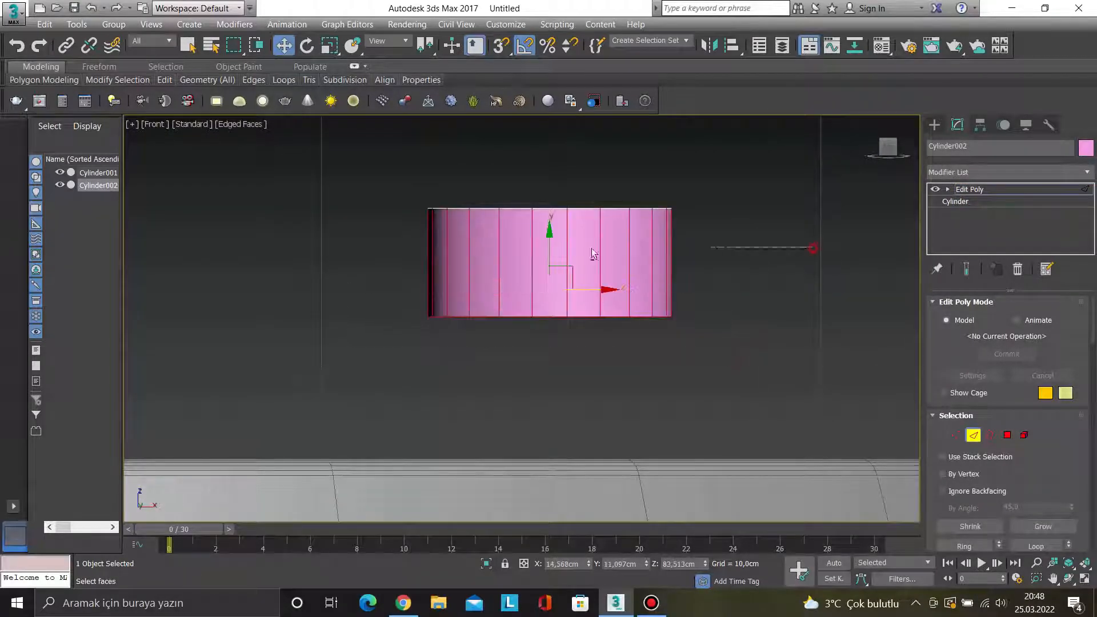
alt+drag(765, 253, 295, 258)
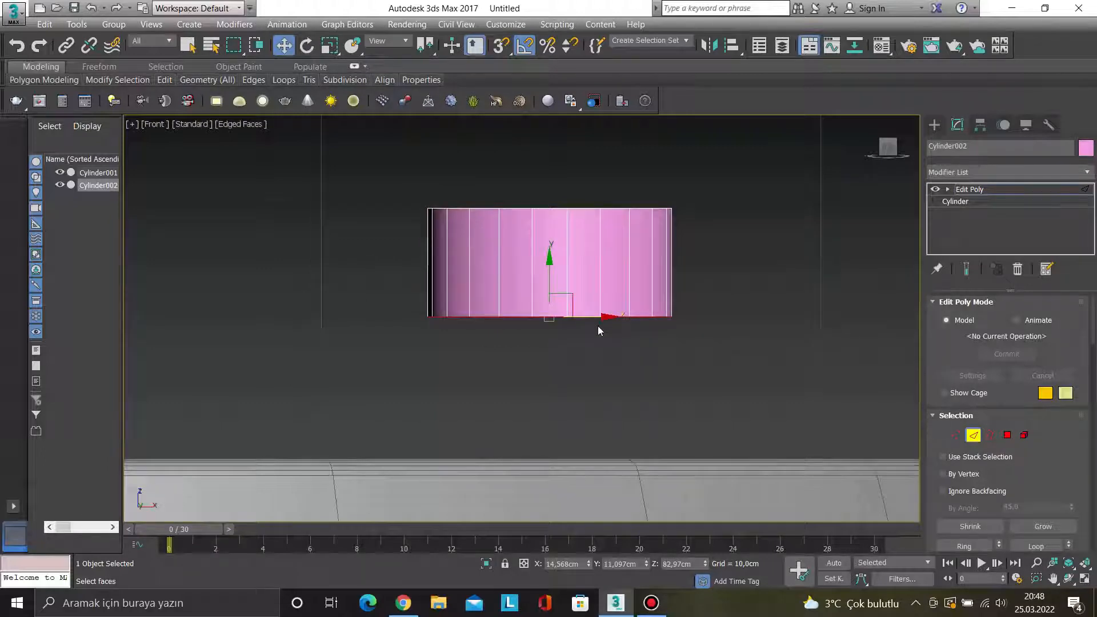
- Scale the bottom edges uniformly outward in the perspective view so the small cylinder tapers toward its top, and deselect them
scroll(598, 326, down, 4)
alt+middle_drag(594, 330, 591, 361)
key(p)
key(r)
scroll(591, 361, up, 3)
drag(587, 315, 587, 307)
alt+middle_drag(590, 317, 589, 355)
scroll(595, 386, down, 5)
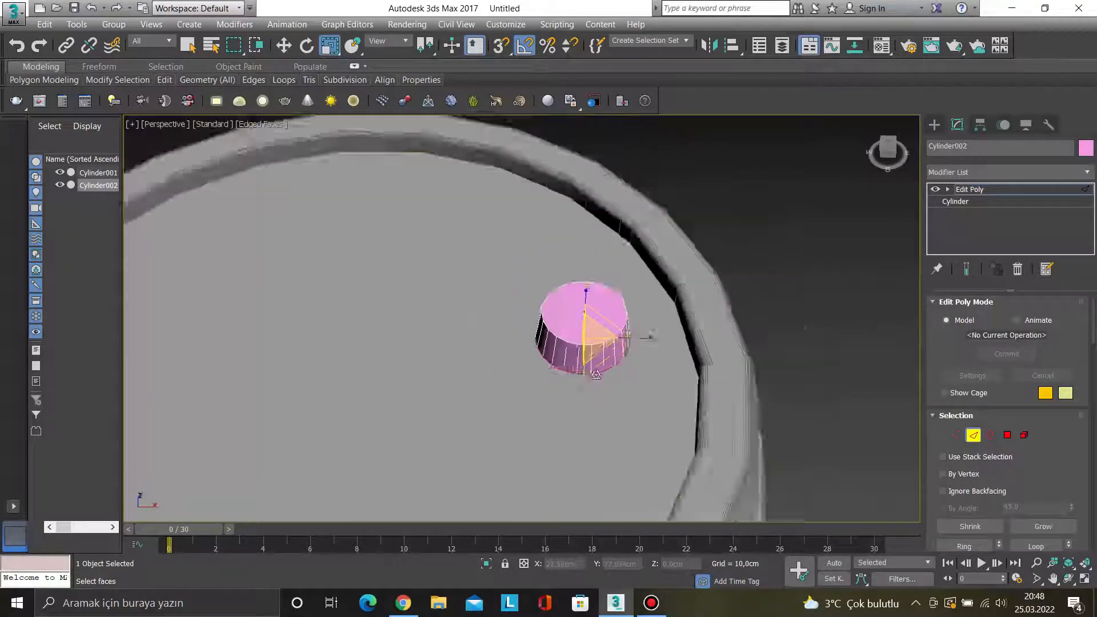
scroll(603, 405, up, 3)
click(572, 290)
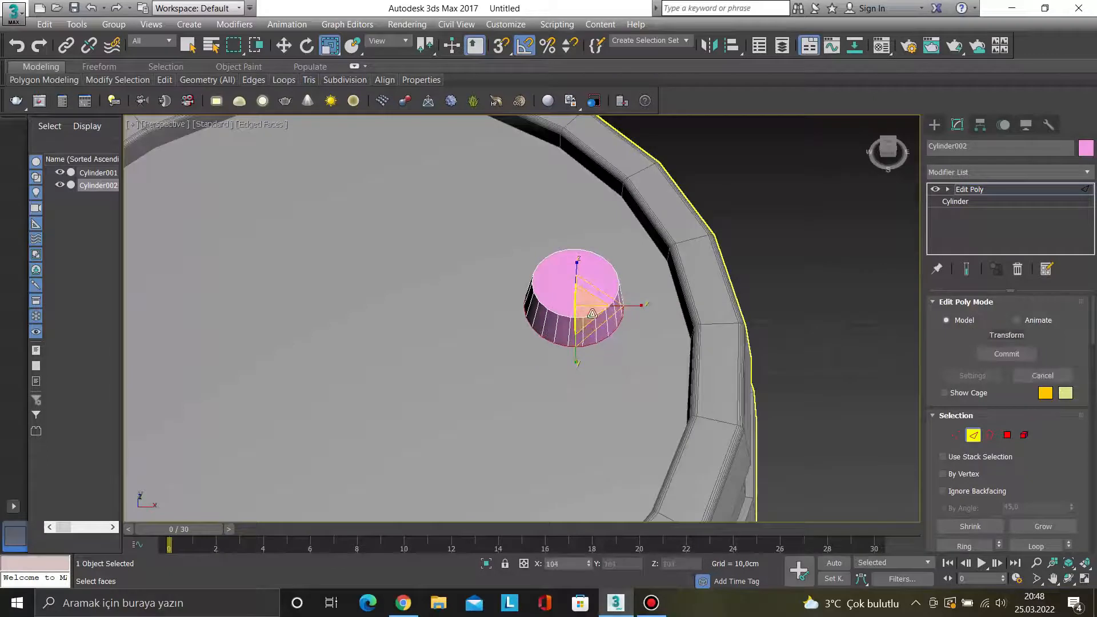
key(w)
click(775, 286)
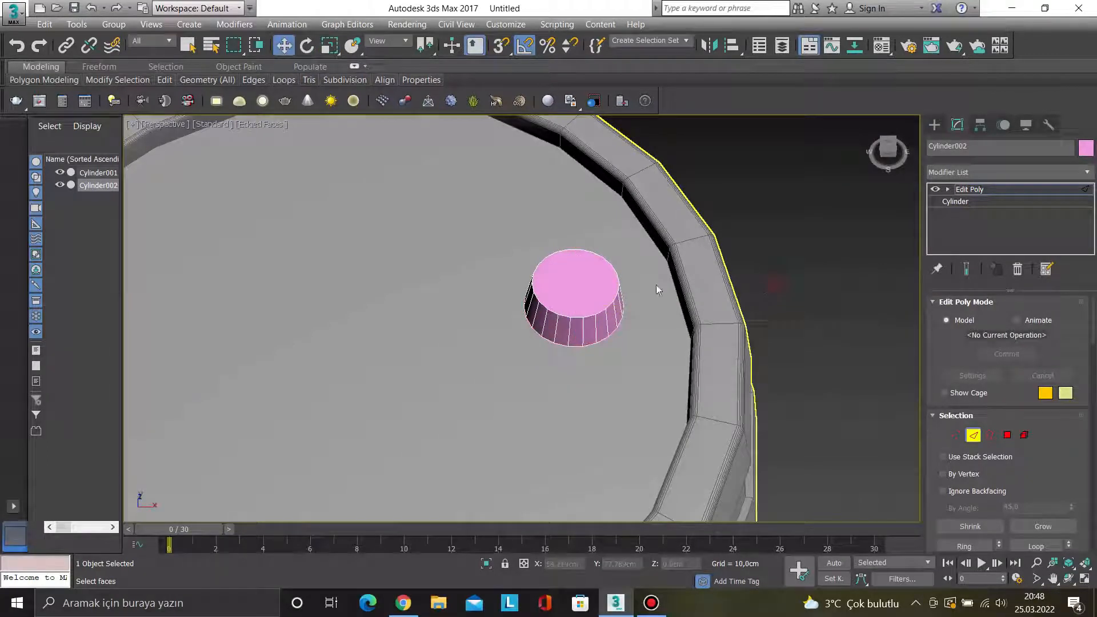
- Inset the small cylinder's top polygon by about 0.36 cm
scroll(573, 304, up, 3)
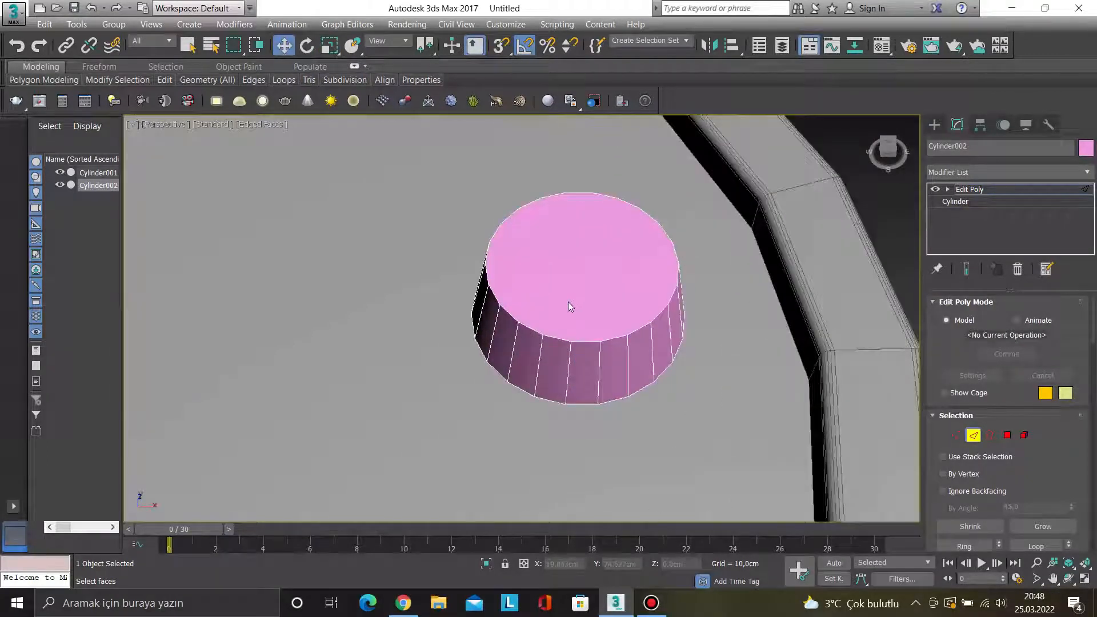
key(4)
click(573, 286)
scroll(1092, 457, down, 5)
scroll(1092, 457, down, 5)
click(1070, 410)
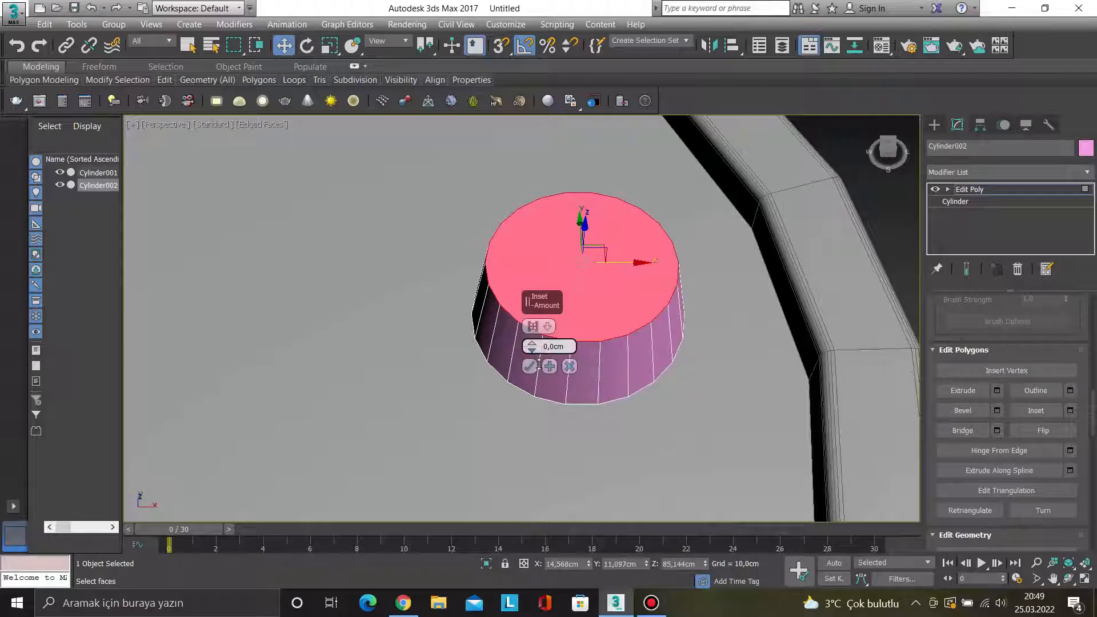
drag(533, 345, 534, 342)
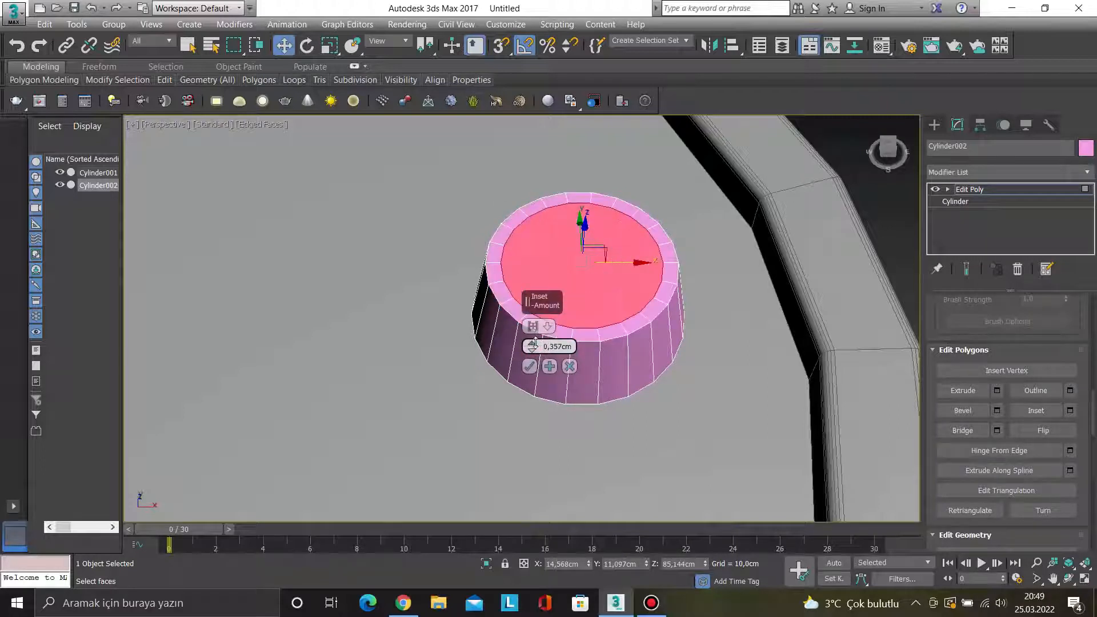
click(529, 366)
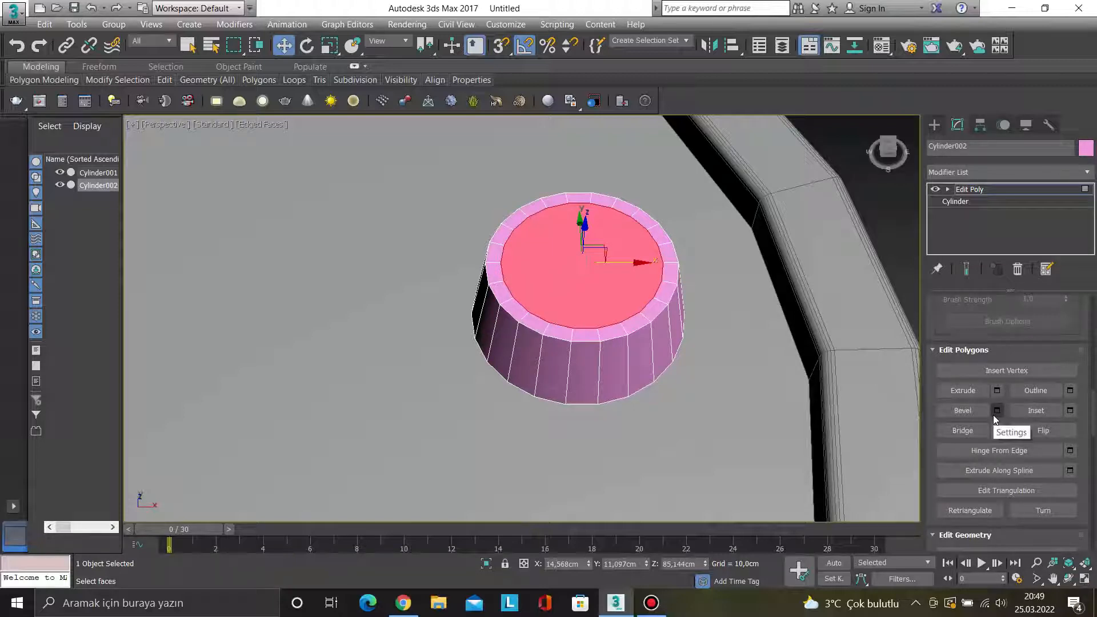
- Extrude the inset top polygon inward by about -0.71 cm to recess it
click(998, 392)
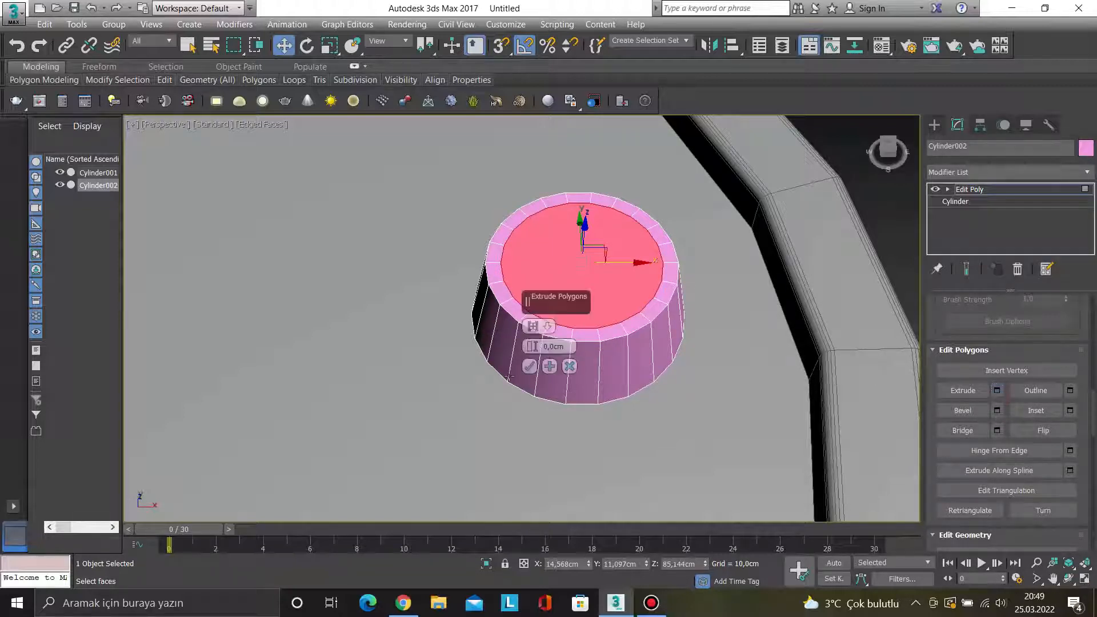
drag(531, 346, 531, 348)
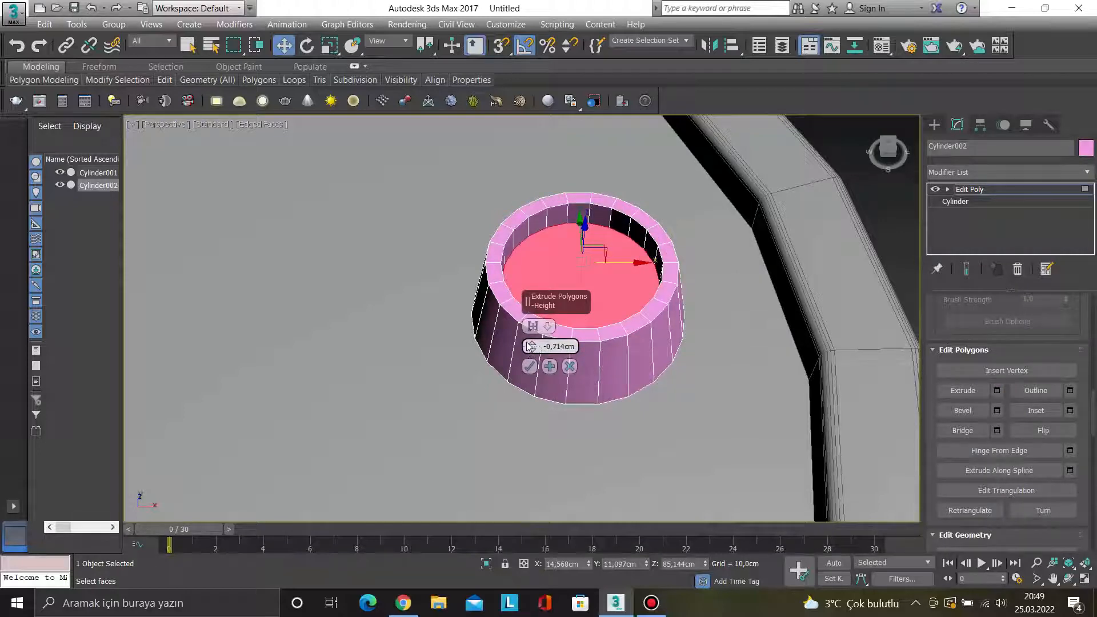
click(529, 366)
- Scale the recessed polygon down uniformly so the recess walls slope inward
key(r)
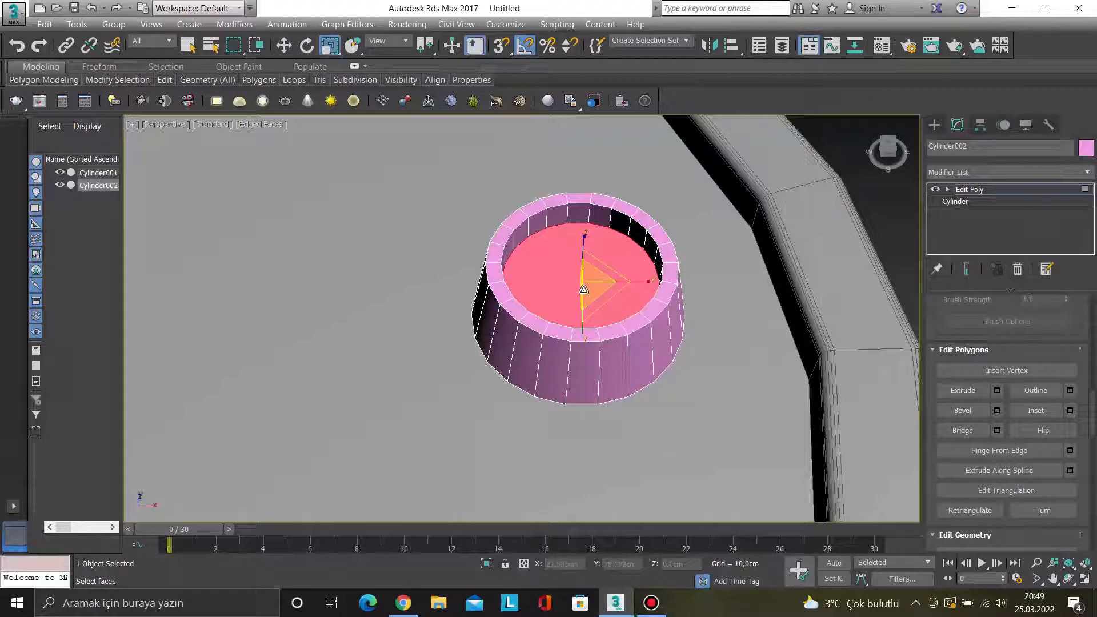
drag(593, 275, 603, 306)
alt+middle_drag(602, 306, 613, 286)
key(1)
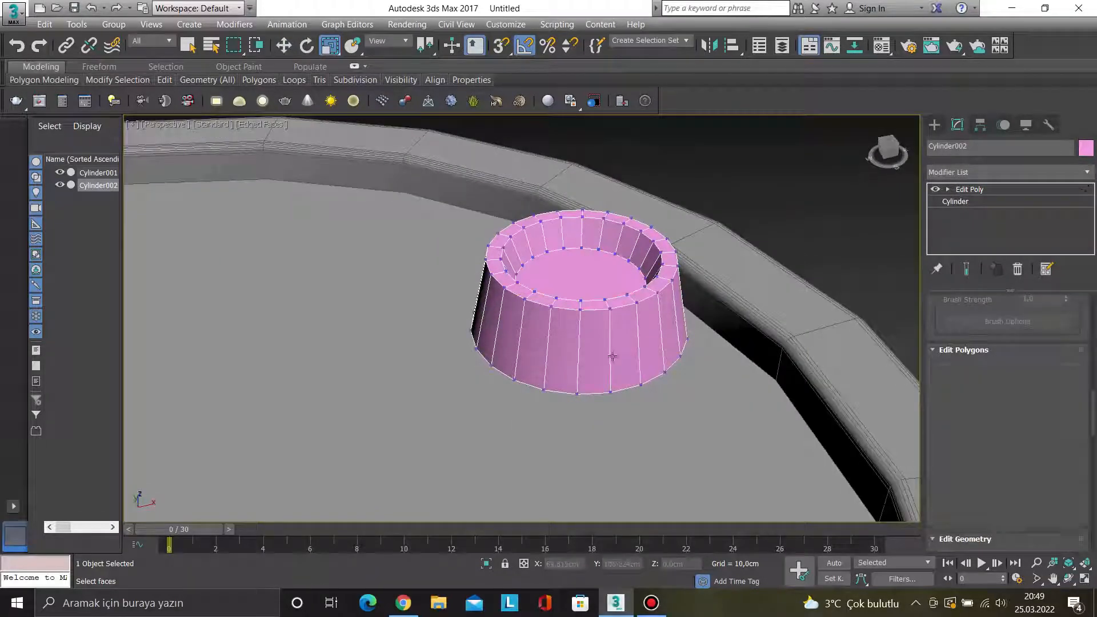
key(1)
- Select the outer and inner edge loops of the small cylinder's top rim
key(2)
scroll(598, 312, up, 3)
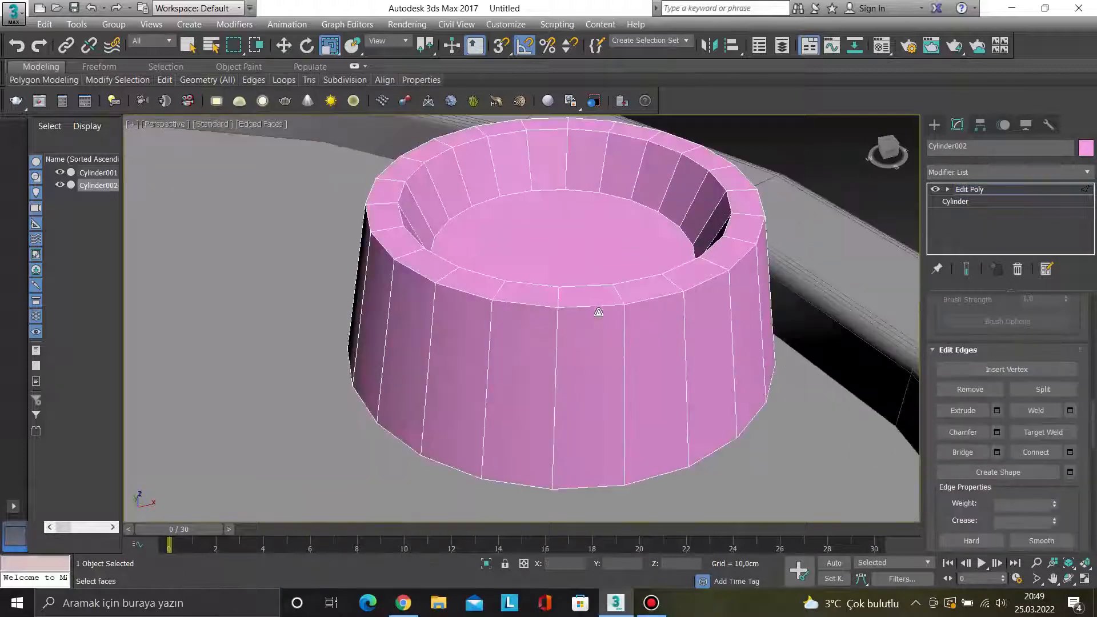
double_click(628, 288)
scroll(630, 281, up, 5)
ctrl+double_click(630, 282)
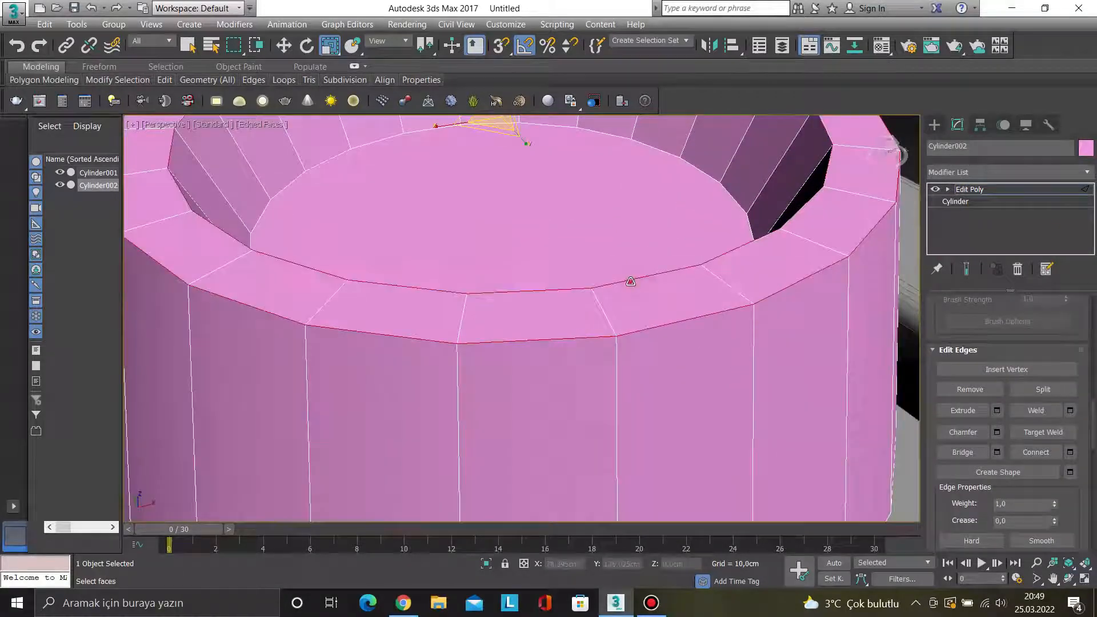
- Chamfer the selected edge loops of the small cylinder's top rim by about 0.02 cm, with an increased segment count
click(996, 432)
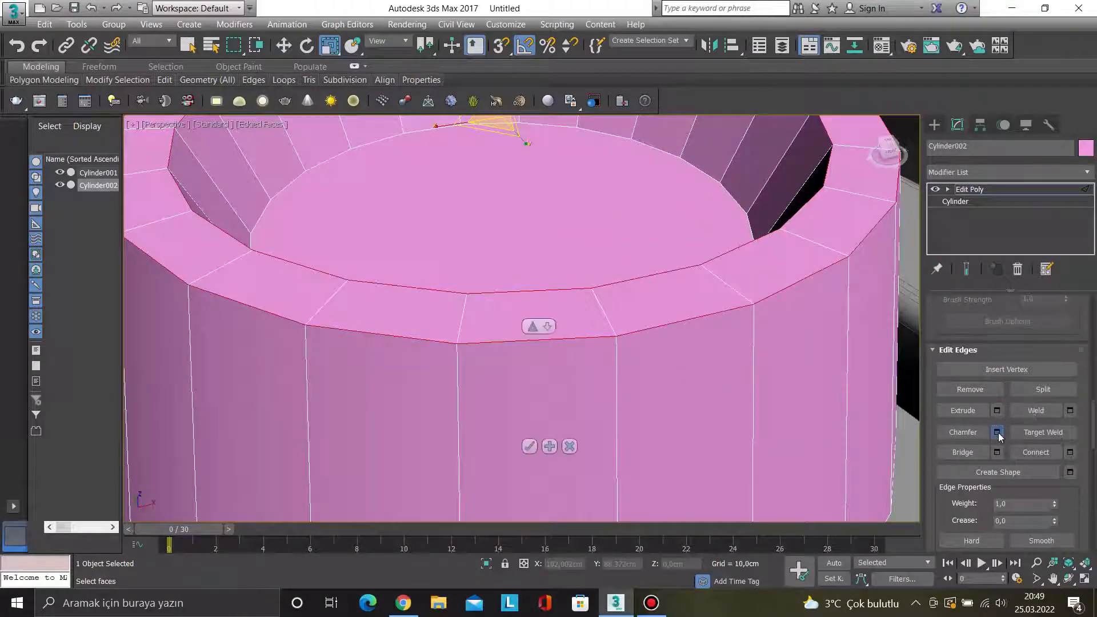
drag(535, 351, 539, 366)
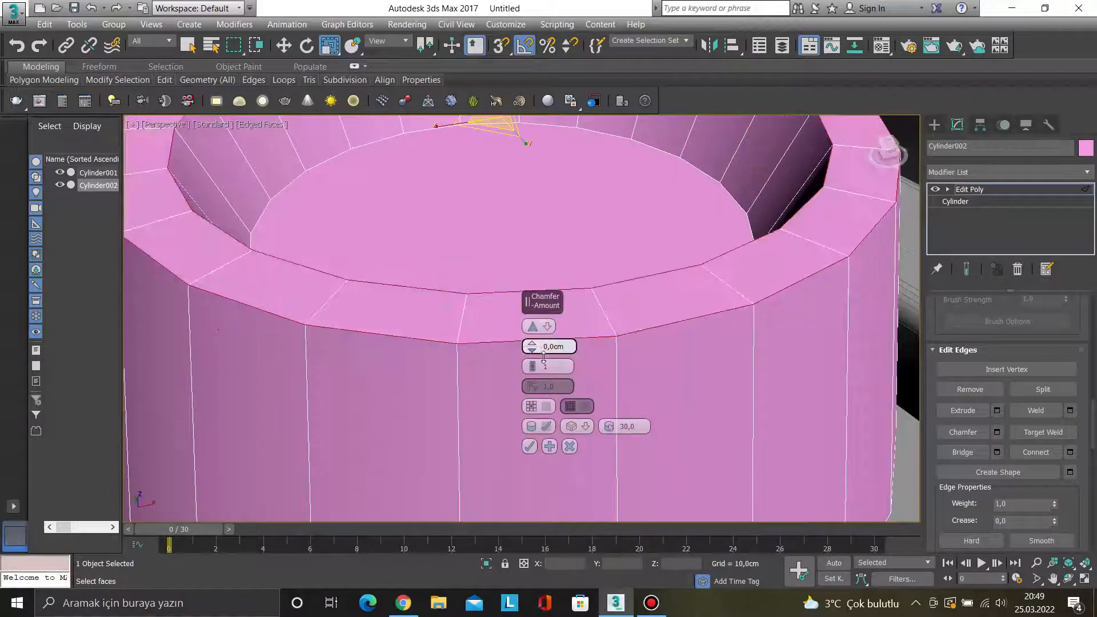
click(531, 342)
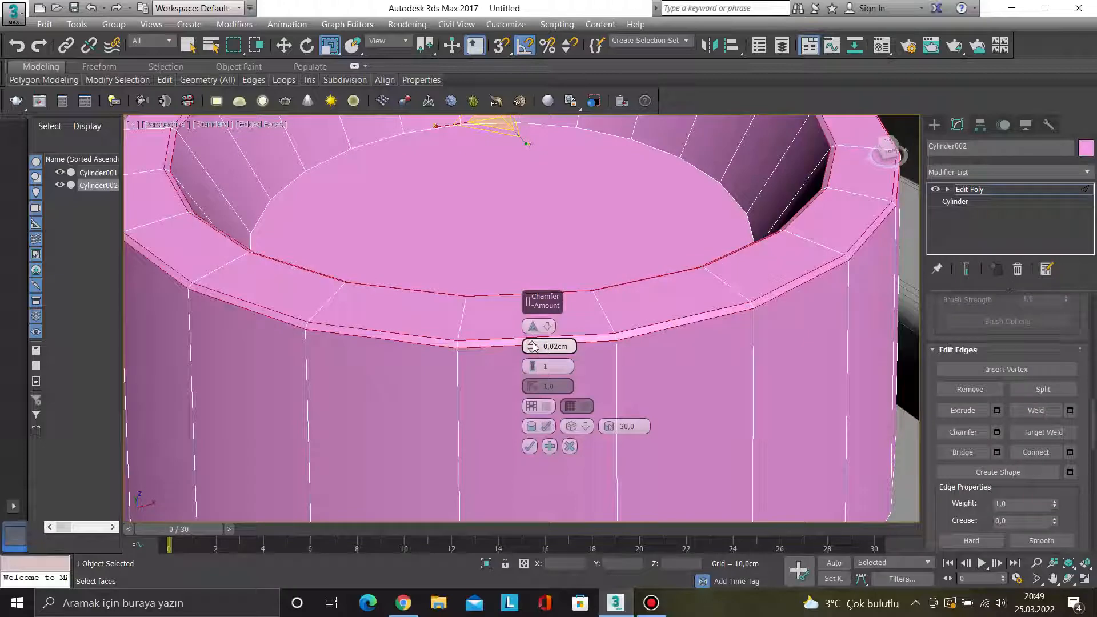
drag(532, 366, 531, 343)
click(522, 447)
scroll(521, 448, down, 5)
scroll(521, 447, down, 4)
key(2)
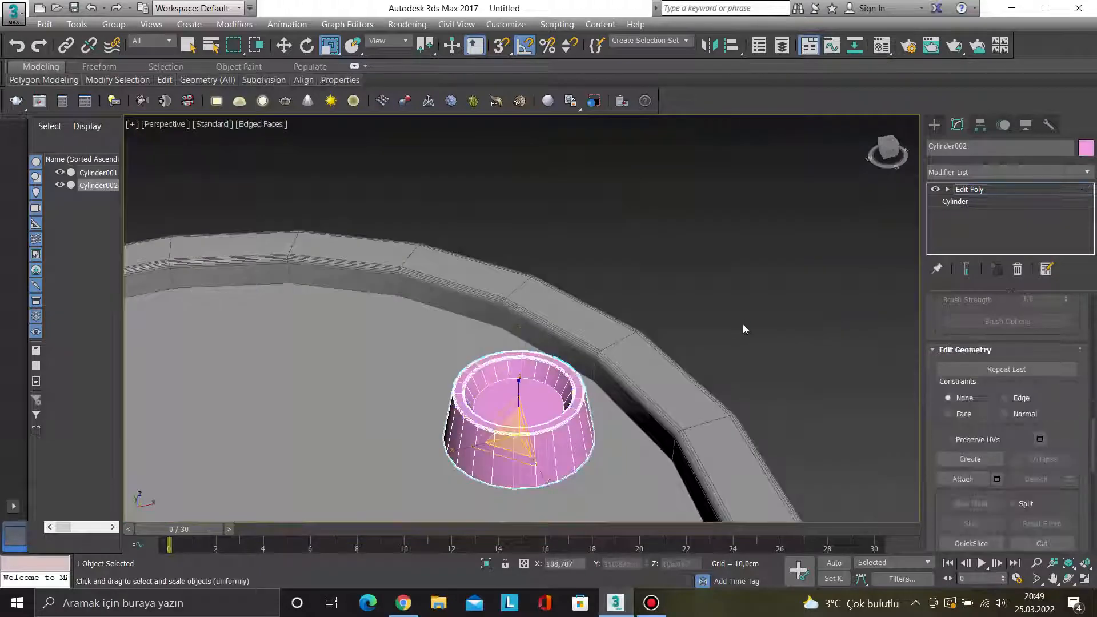
- Lower the small tapered cap by about 5.5 cm so its base sinks into the barrel's lid
click(741, 325)
click(538, 457)
middle_drag(539, 463, 520, 363)
key(w)
drag(495, 290, 493, 401)
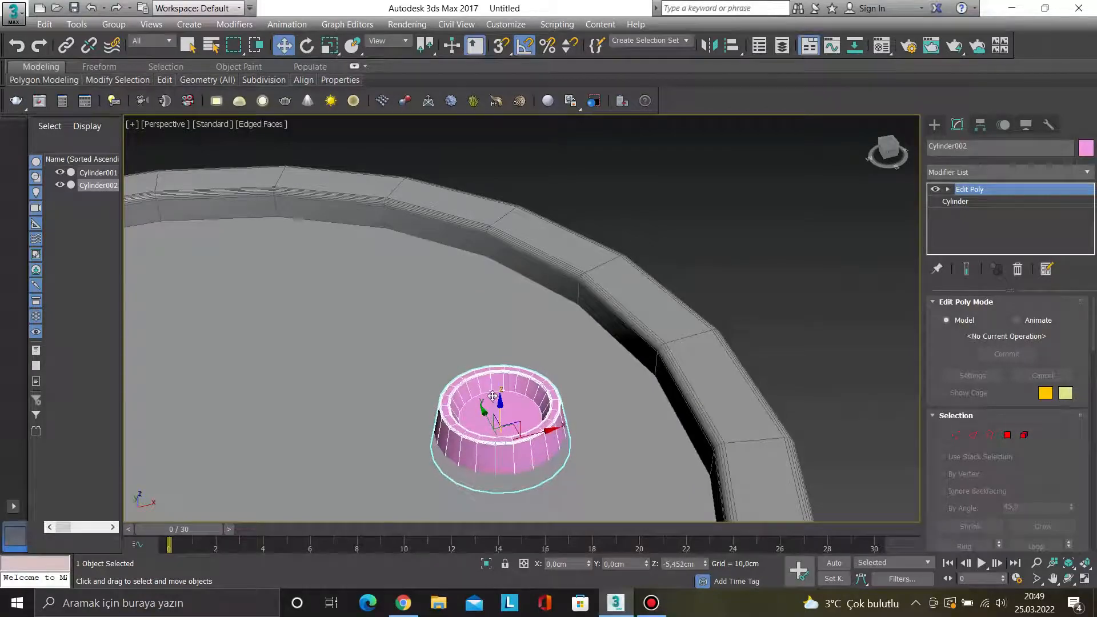
click(790, 233)
- Examine the whole barrel and the placement of the cap on its lid, from the front and in perspective
scroll(536, 451, down, 4)
alt+middle_drag(536, 451, 493, 339)
scroll(514, 480, down, 5)
key(f)
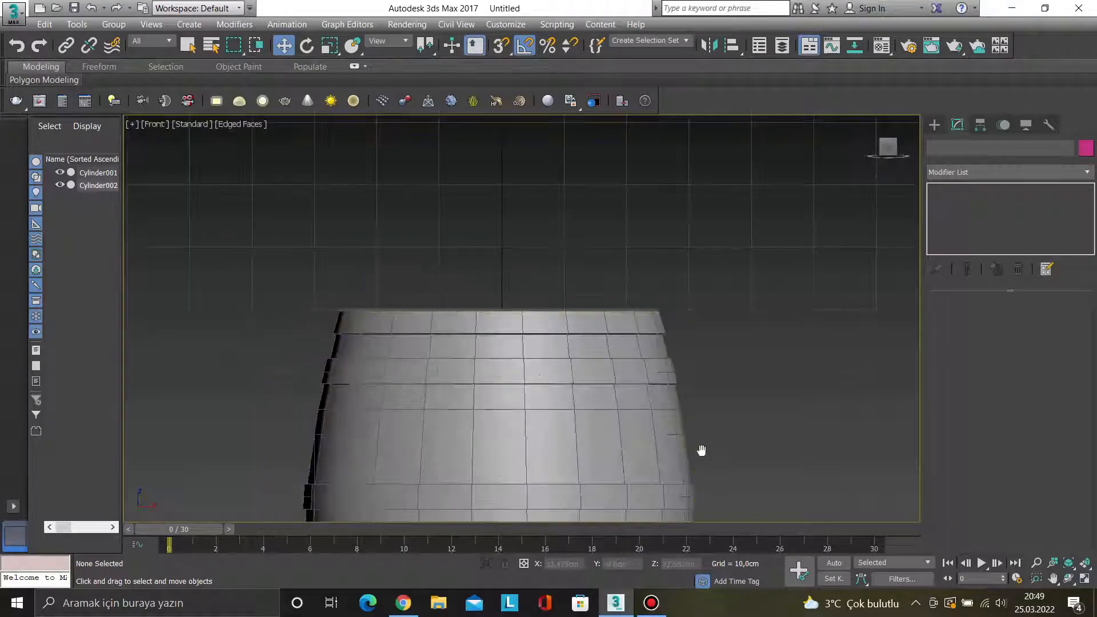
middle_drag(702, 450, 411, 409)
key(p)
key(z)
middle_drag(546, 443, 388, 437)
alt+middle_drag(388, 437, 438, 452)
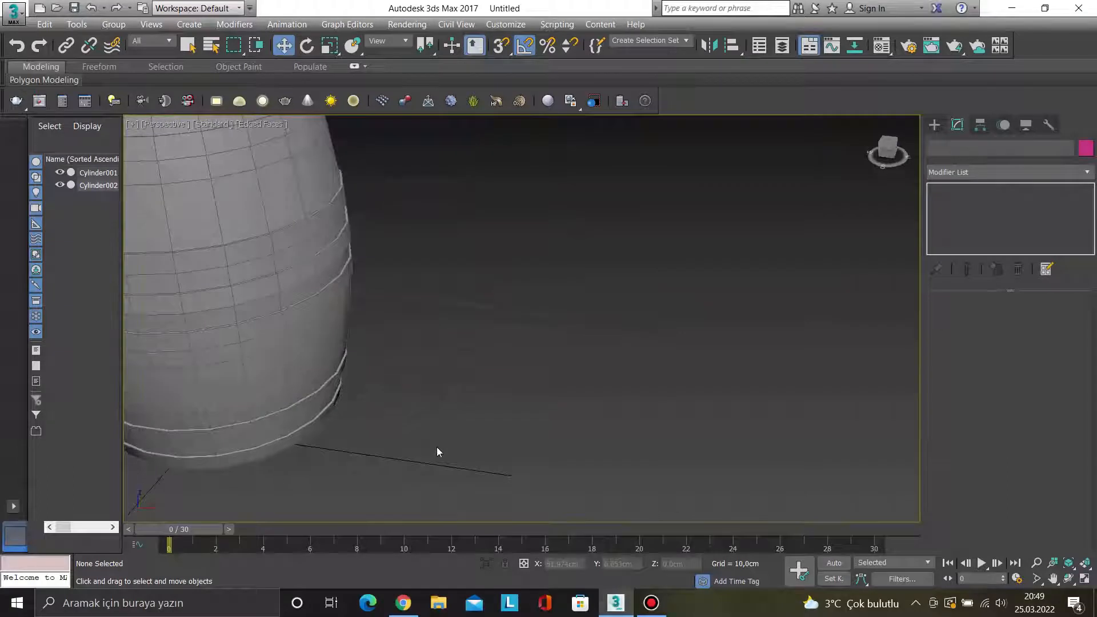
click(934, 125)
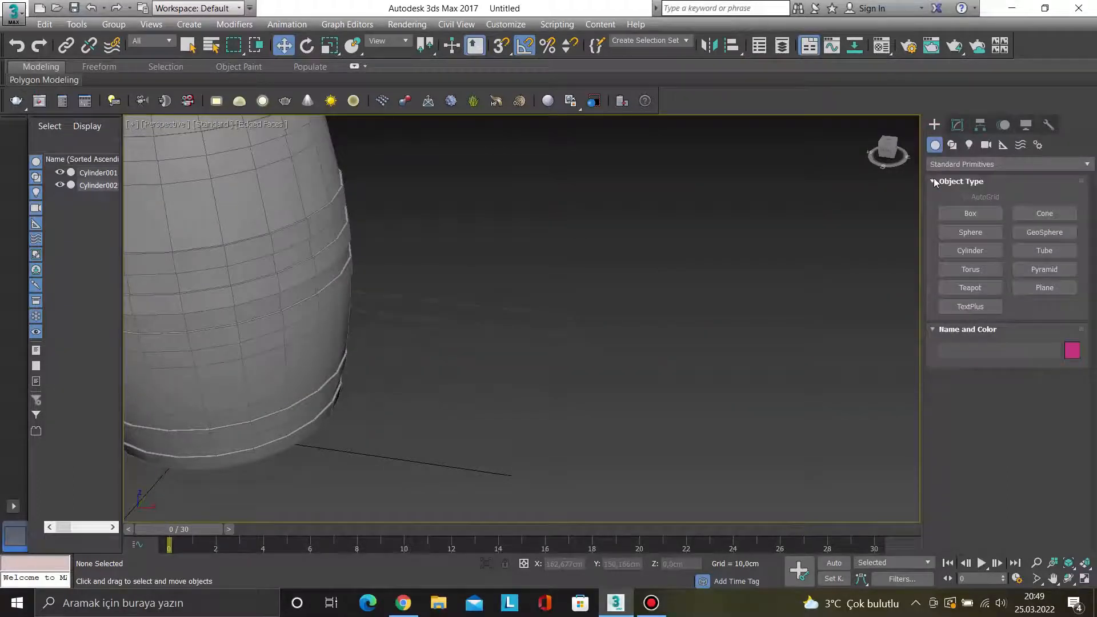
click(521, 333)
scroll(380, 328, down, 3)
click(347, 313)
scroll(349, 313, down, 3)
alt+middle_drag(446, 348, 480, 257)
scroll(438, 240, up, 6)
click(465, 282)
scroll(465, 284, up, 4)
scroll(466, 285, down, 5)
click(601, 266)
- Select all the side-wall polygons of the barrel in polygon mode from the front view
click(504, 279)
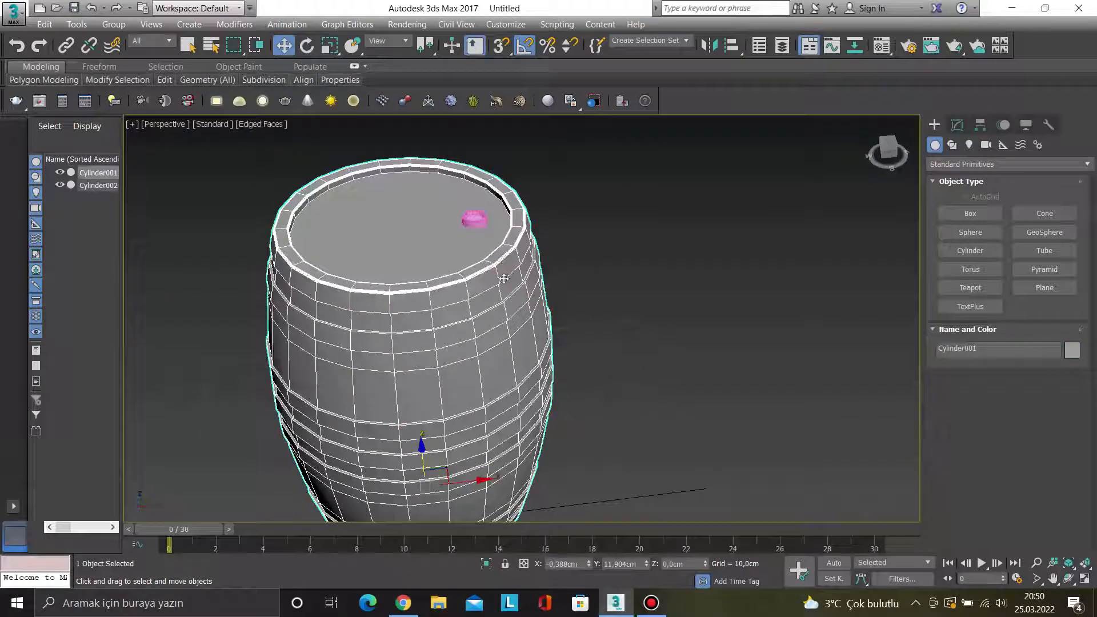
key(f)
scroll(482, 317, down, 3)
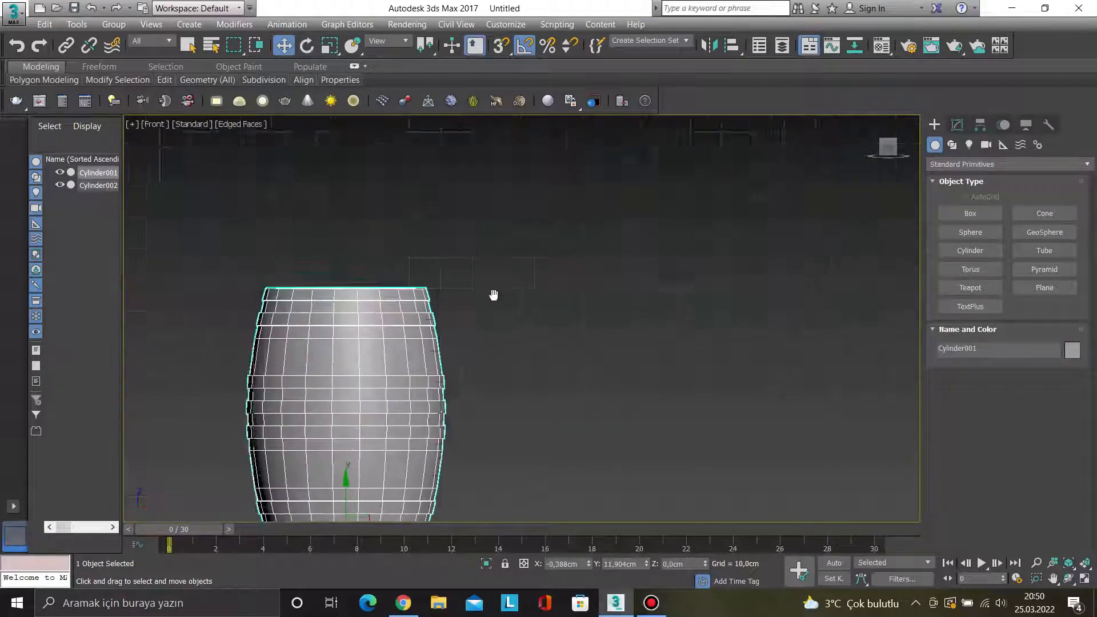
middle_drag(492, 294, 541, 257)
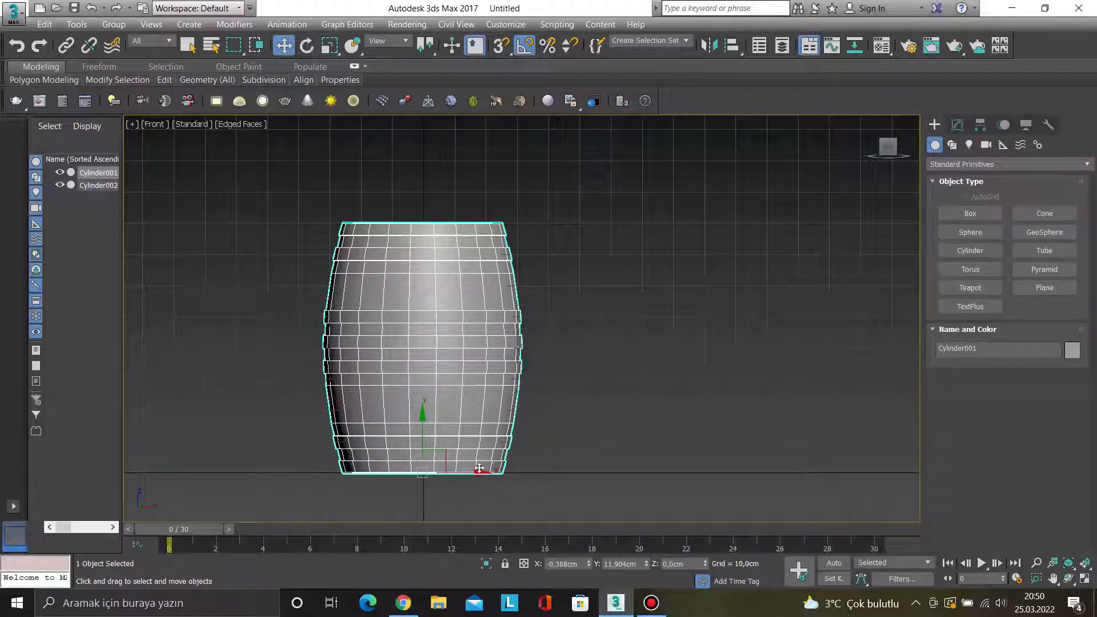
key(4)
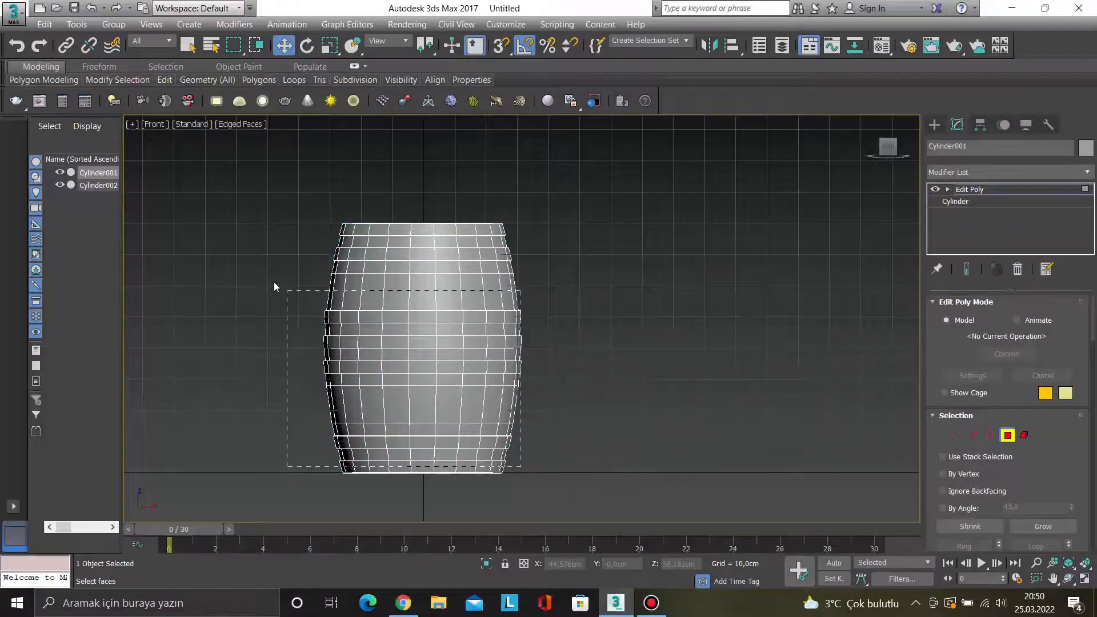
drag(207, 233, 207, 233)
alt+middle_drag(280, 266, 387, 257)
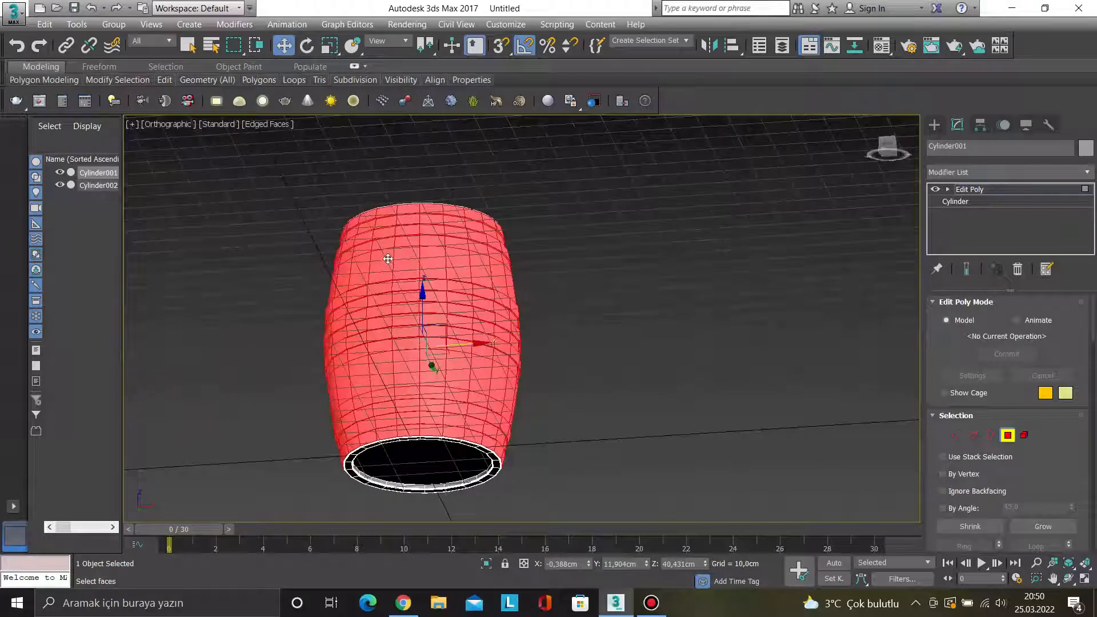
- Deselect the recessed strip between the two upper bands and the wide wall section above the middle bands
key(f)
key(z)
scroll(550, 157, up, 4)
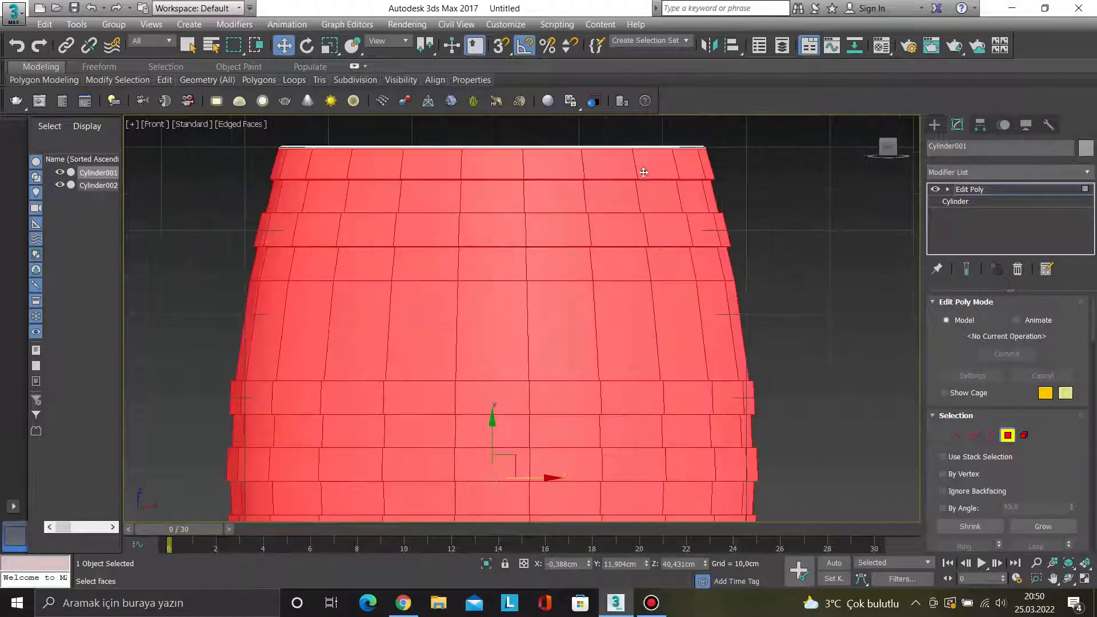
drag(759, 197, 577, 203)
alt+drag(232, 190, 234, 192)
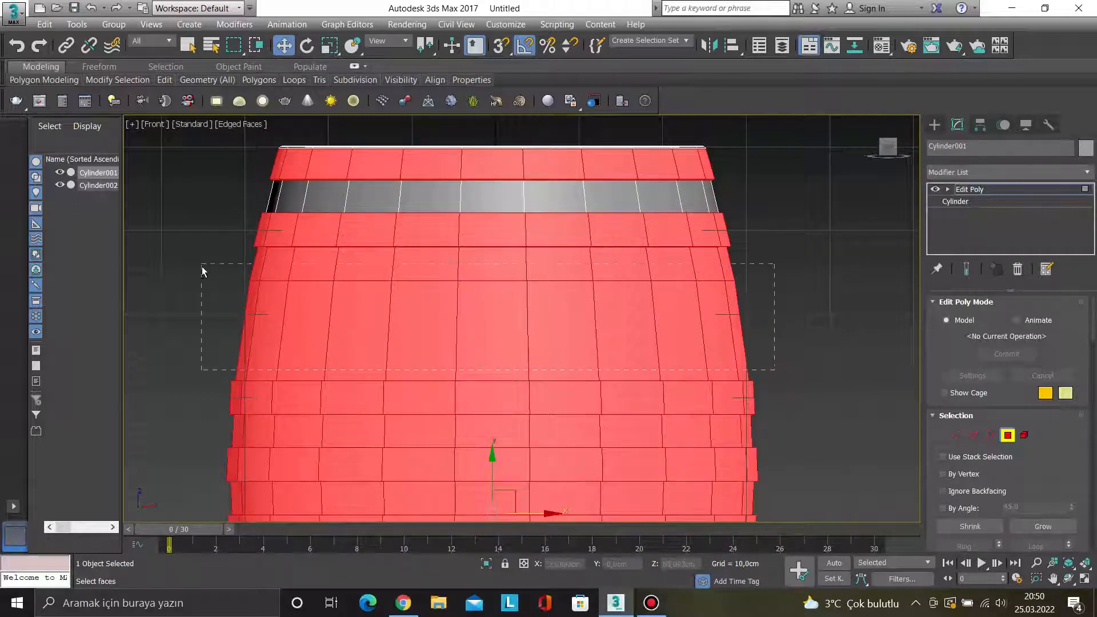
alt+drag(201, 267, 201, 267)
- Deselect the two recessed polygon strips between the barrel's three middle bands
middle_drag(679, 409, 648, 281)
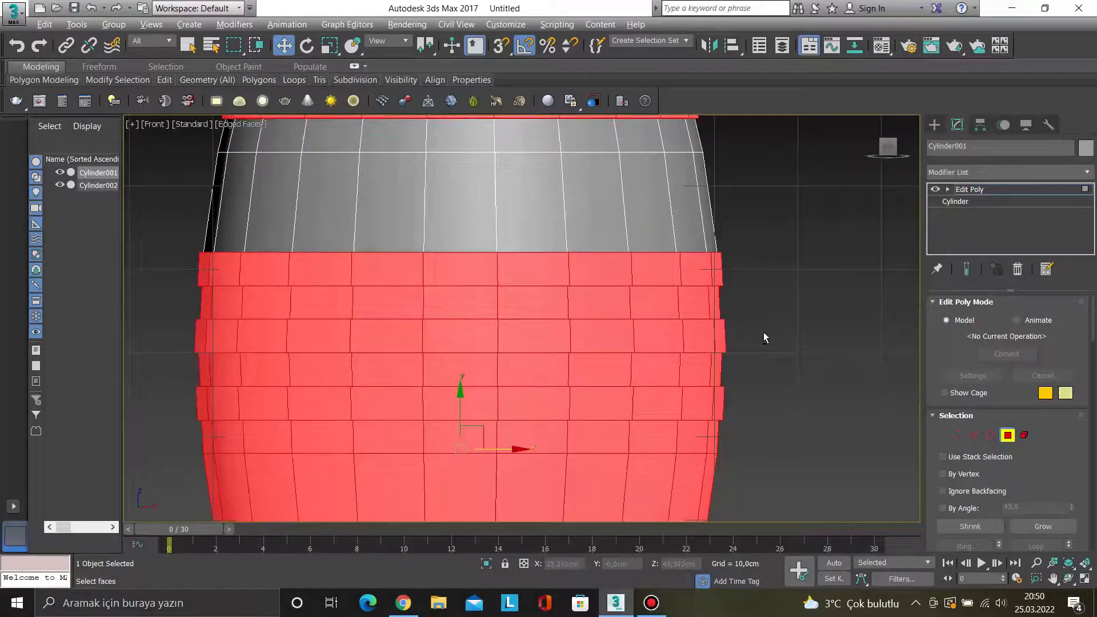
alt+drag(744, 302, 149, 310)
alt+drag(754, 369, 258, 370)
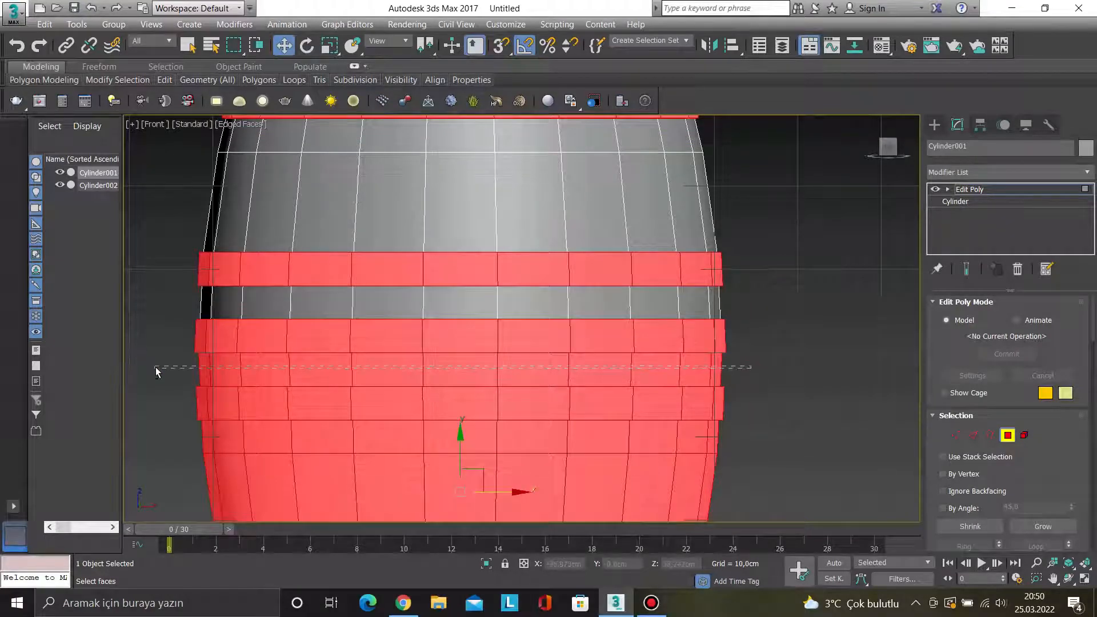
alt+drag(156, 371, 155, 371)
middle_drag(558, 421, 558, 354)
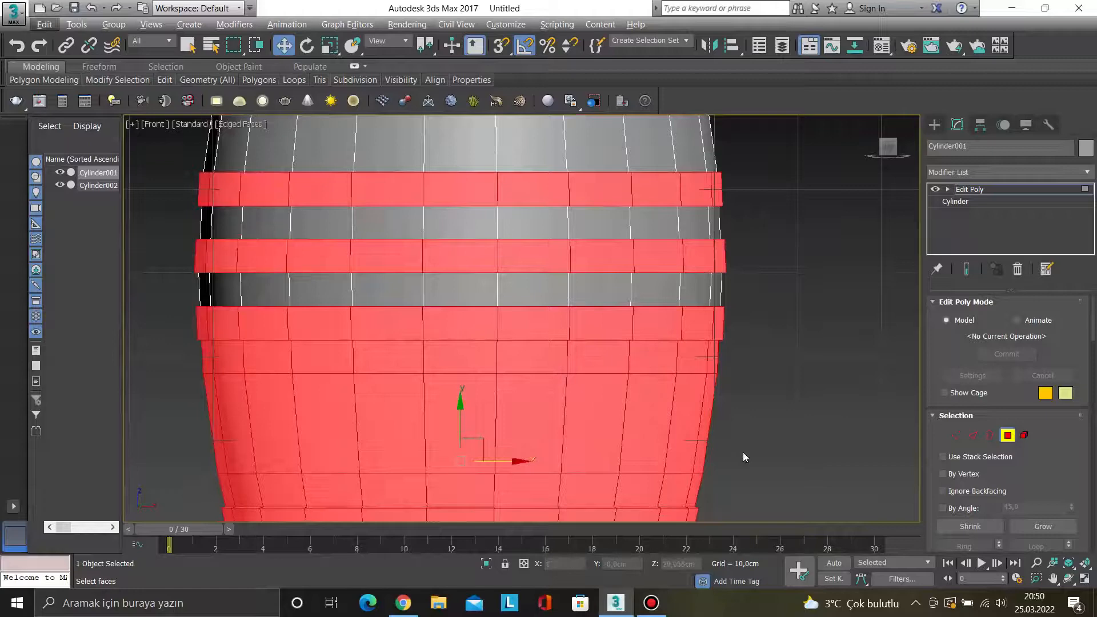
- Deselect the wide wall section below the middle bands and the recessed strip between the two lowest bands
middle_drag(743, 451, 722, 381)
drag(723, 401, 284, 319)
drag(198, 298, 182, 295)
middle_drag(727, 489, 737, 366)
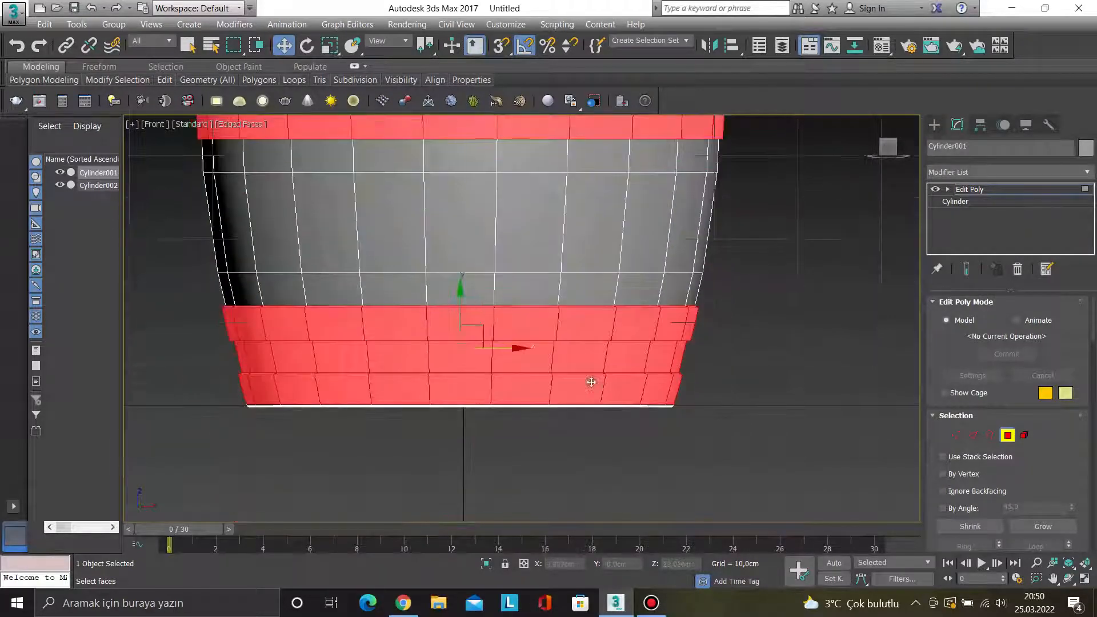
alt+drag(205, 354, 205, 354)
- Try to extend the band selection onto the top rim's chamfer by growing it once
alt+middle_drag(476, 400, 528, 414)
scroll(539, 308, down, 3)
middle_drag(543, 300, 560, 262)
scroll(548, 323, up, 5)
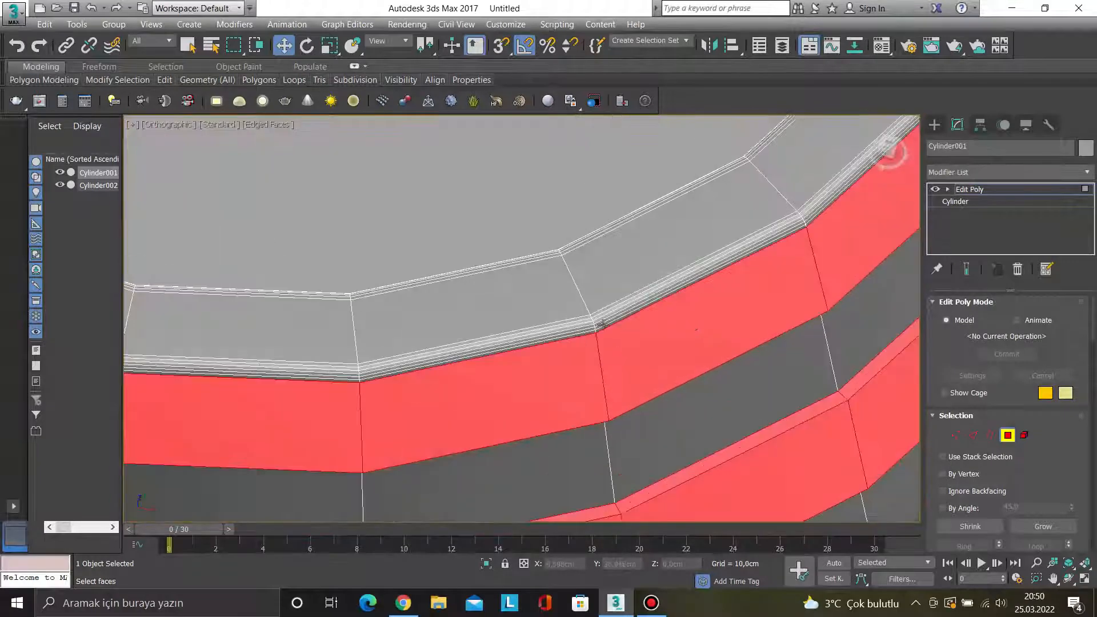
scroll(594, 326, up, 4)
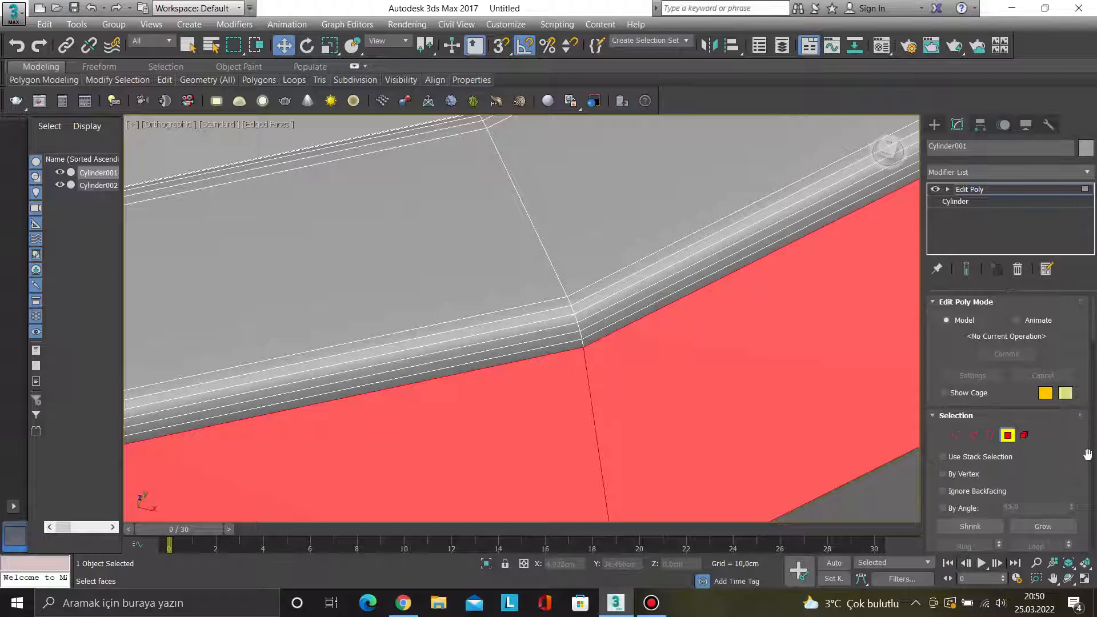
click(1046, 527)
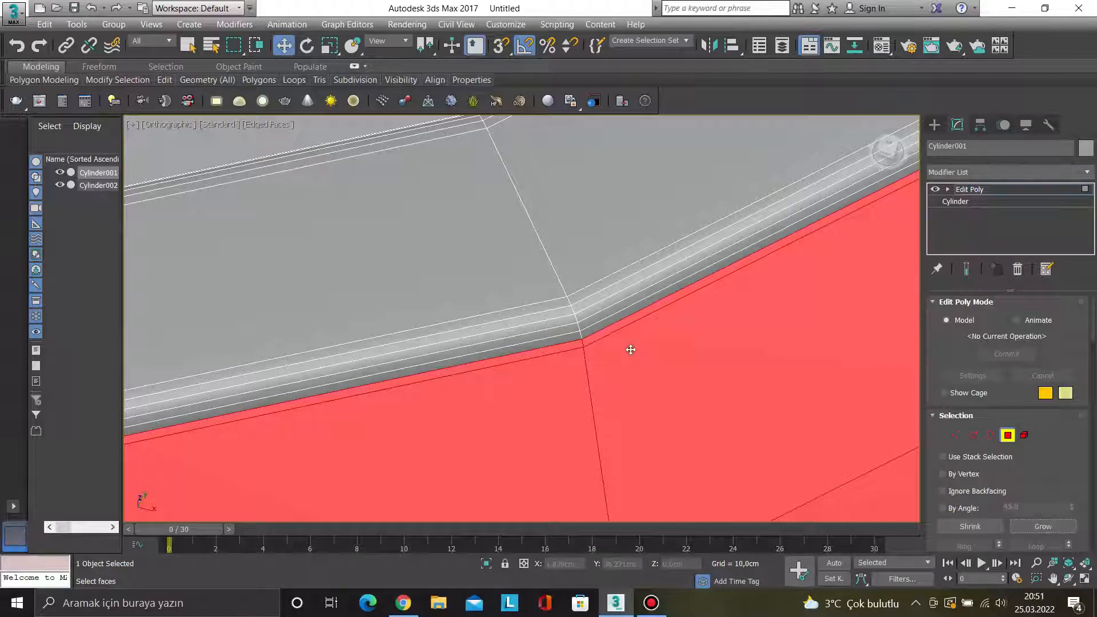
scroll(630, 350, down, 10)
middle_drag(688, 416, 612, 396)
key(ctrl+z)
- Add the lowest chamfer ring on the top rim's outer edge to the band polygon selection
alt+middle_drag(574, 255, 571, 265)
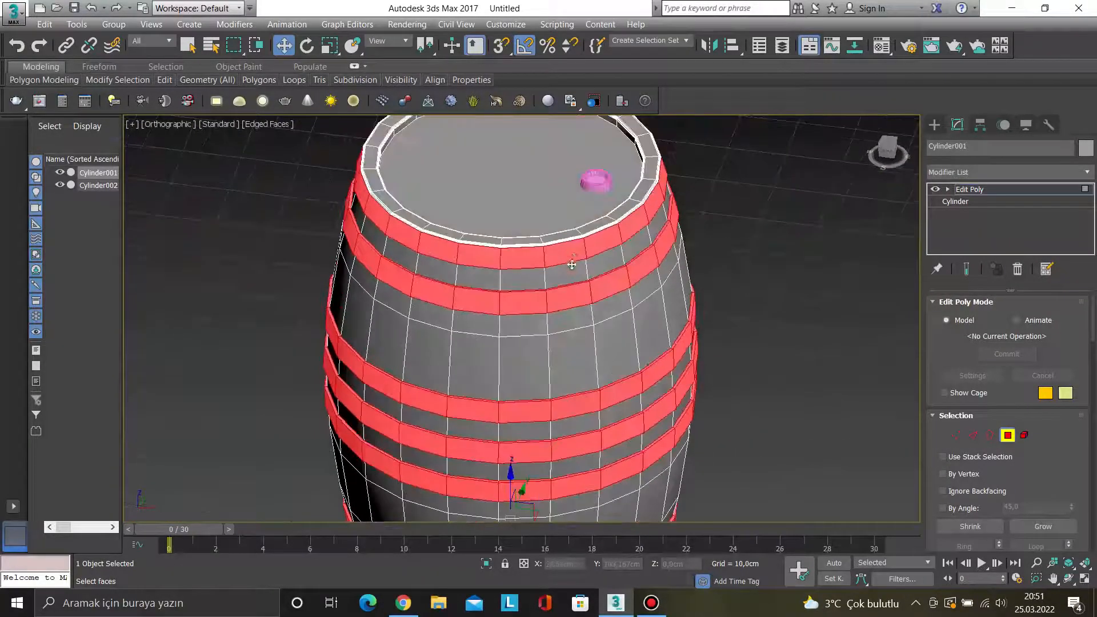
scroll(572, 265, up, 8)
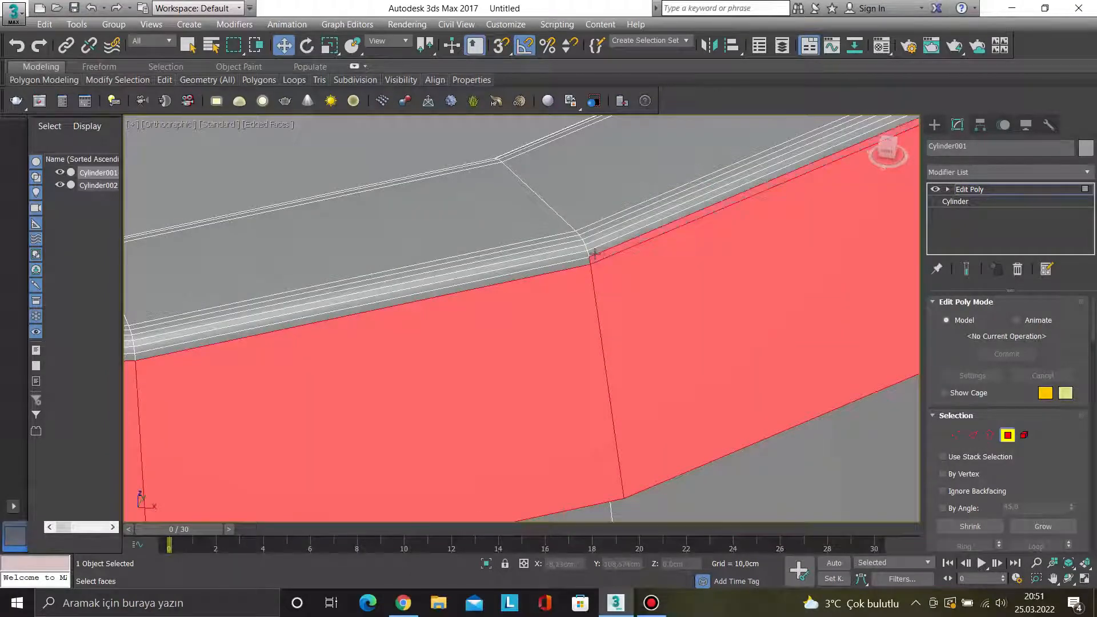
scroll(594, 253, up, 2)
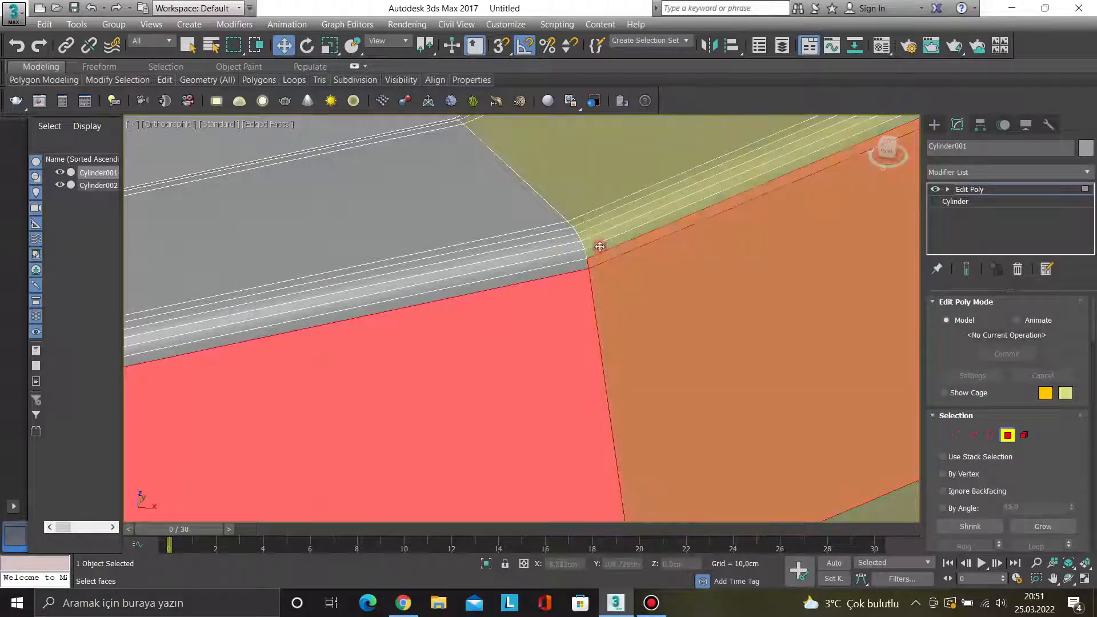
scroll(600, 247, down, 4)
key(ctrl+z)
scroll(592, 250, up, 3)
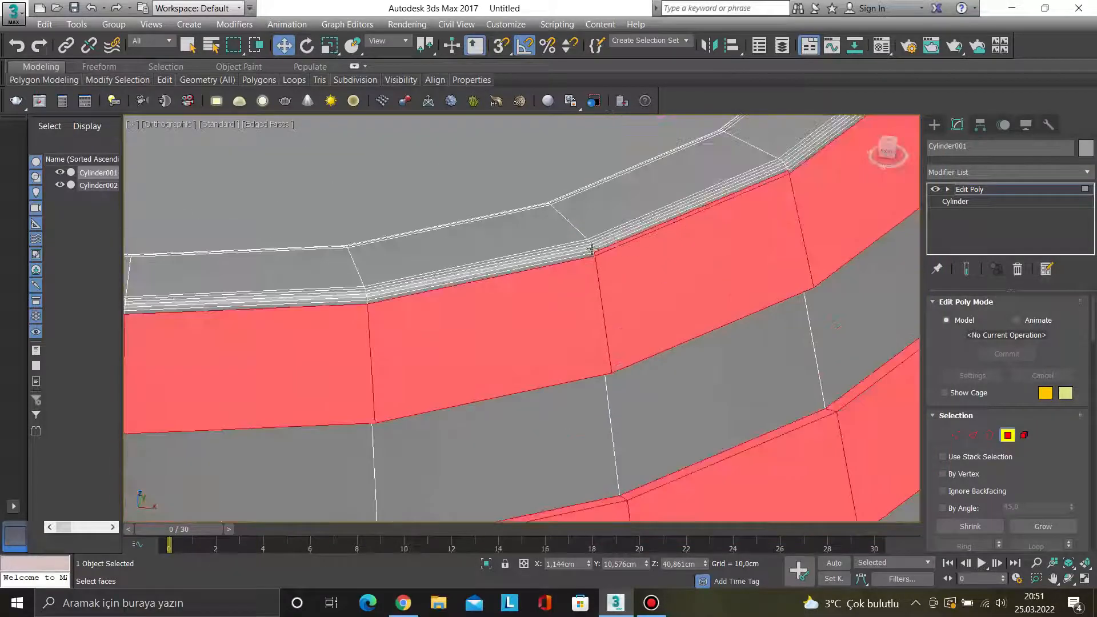
scroll(586, 256, up, 3)
ctrl+click(578, 257)
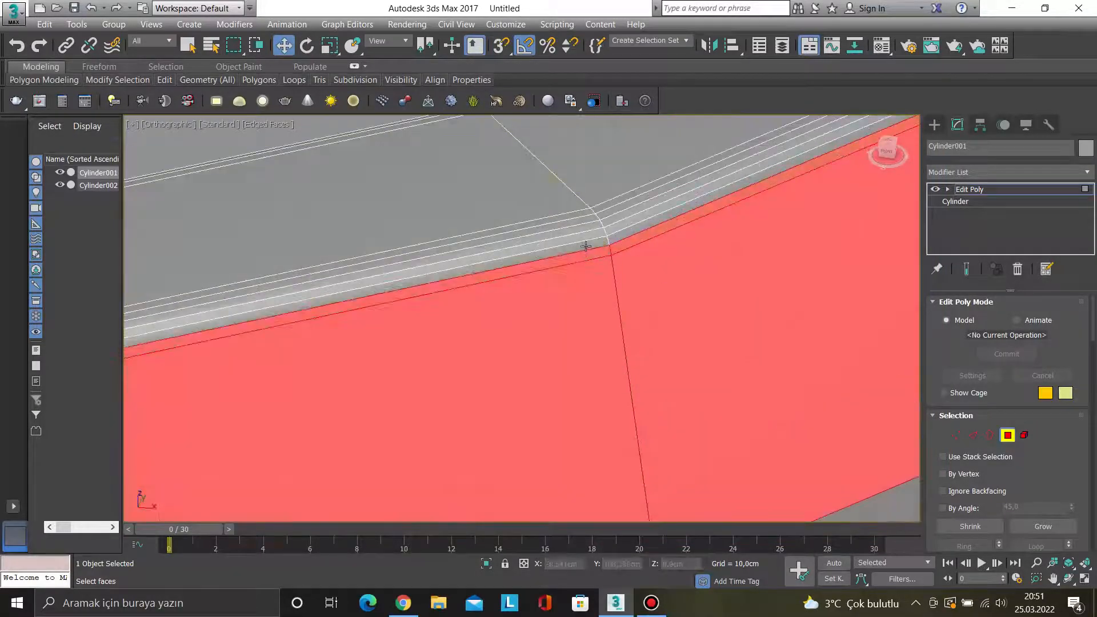
- Add the remaining narrow chamfer rings of the top rim's outer edge to the polygon selection
ctrl+click(586, 246)
ctrl+click(613, 237)
ctrl+click(615, 228)
ctrl+click(600, 231)
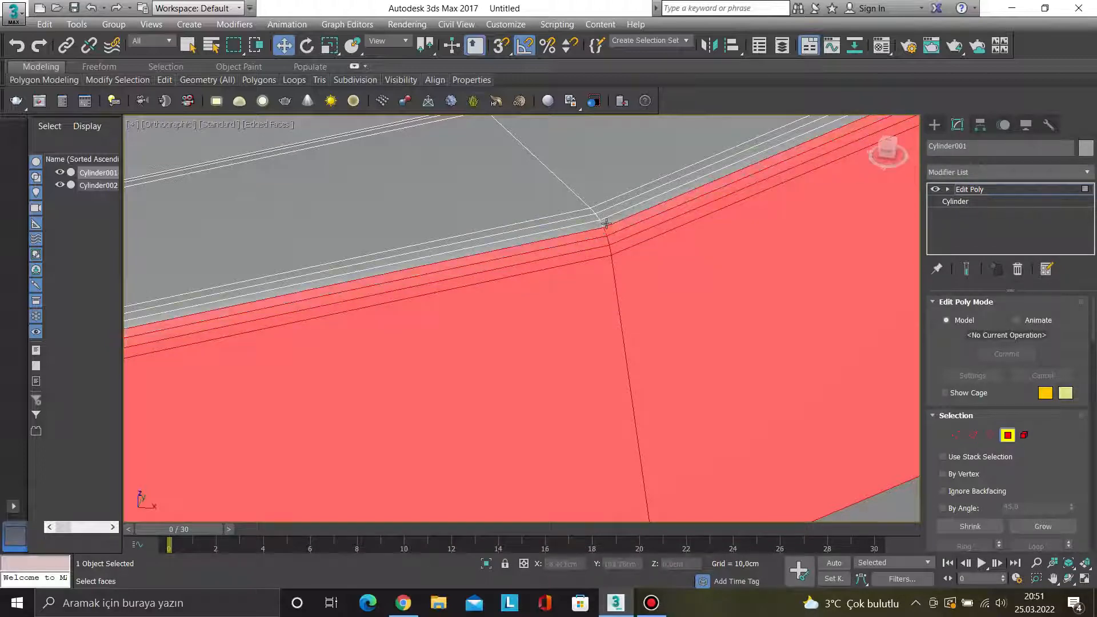
ctrl+click(603, 221)
ctrl+click(600, 215)
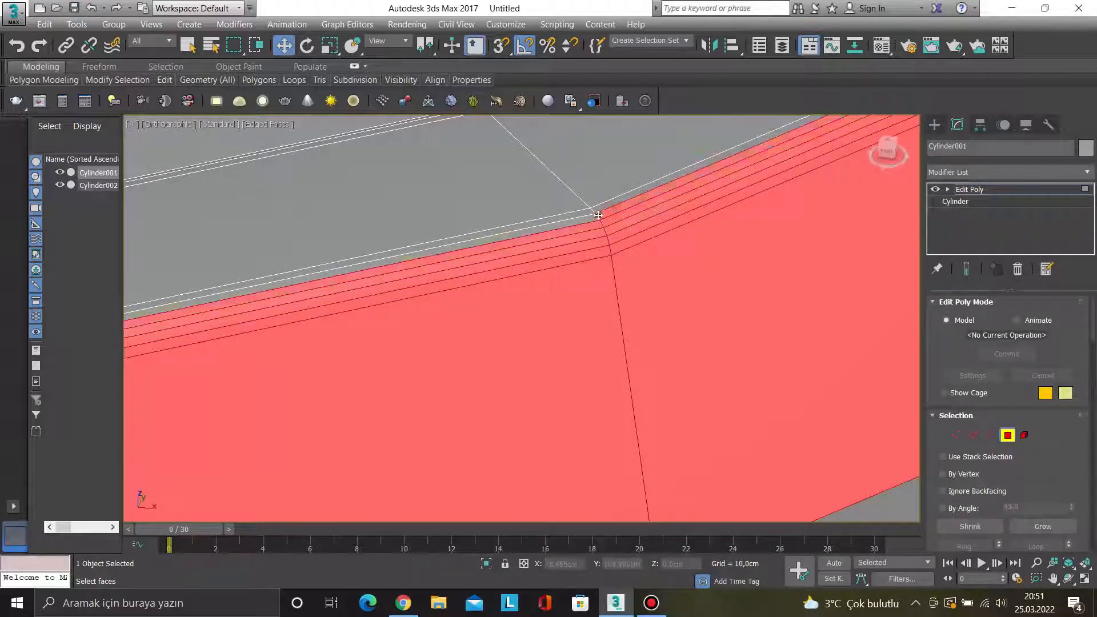
ctrl+click(593, 211)
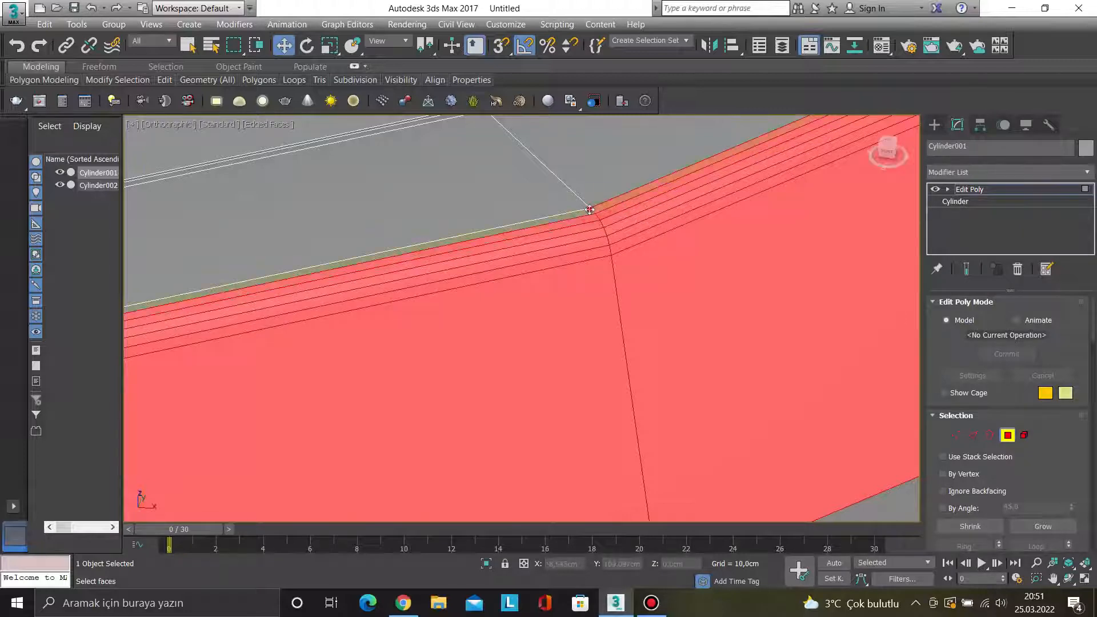
scroll(590, 210, down, 3)
- Add individual polygons of the top rim's flat upper face, along its near side, to the band selection
ctrl+click(603, 194)
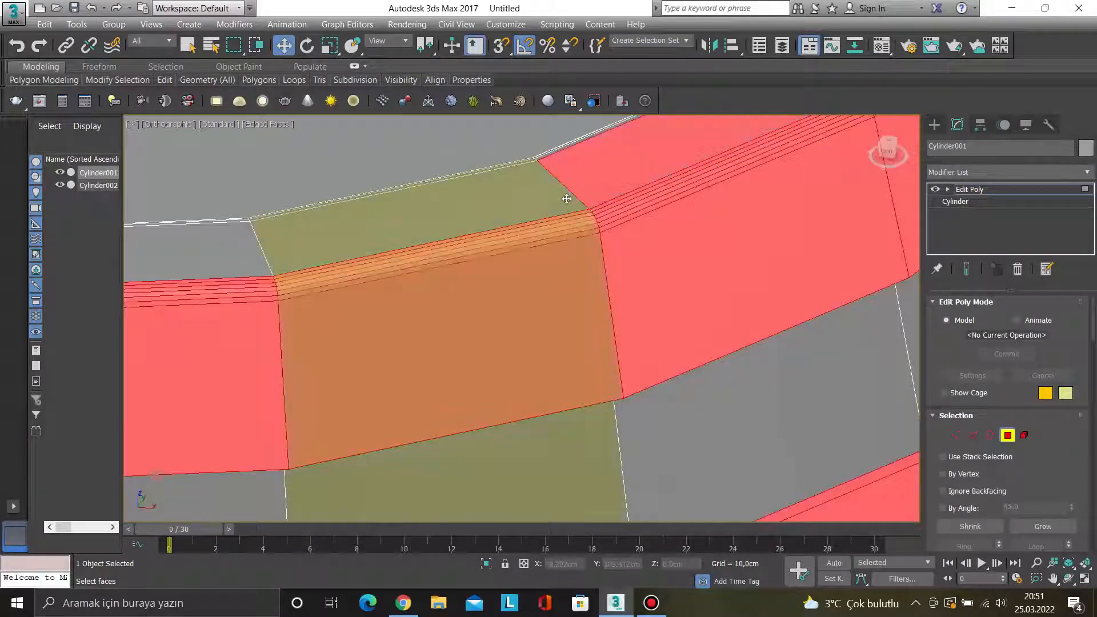
scroll(571, 200, down, 5)
alt+middle_drag(592, 235, 547, 371)
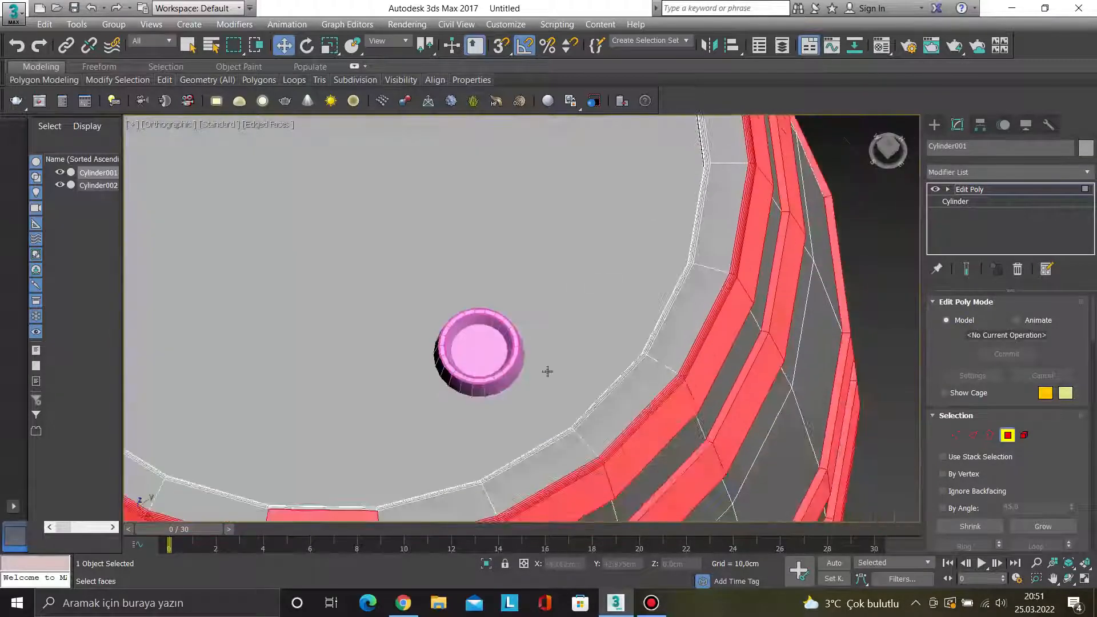
alt+middle_drag(555, 479, 550, 374)
ctrl+click(549, 373)
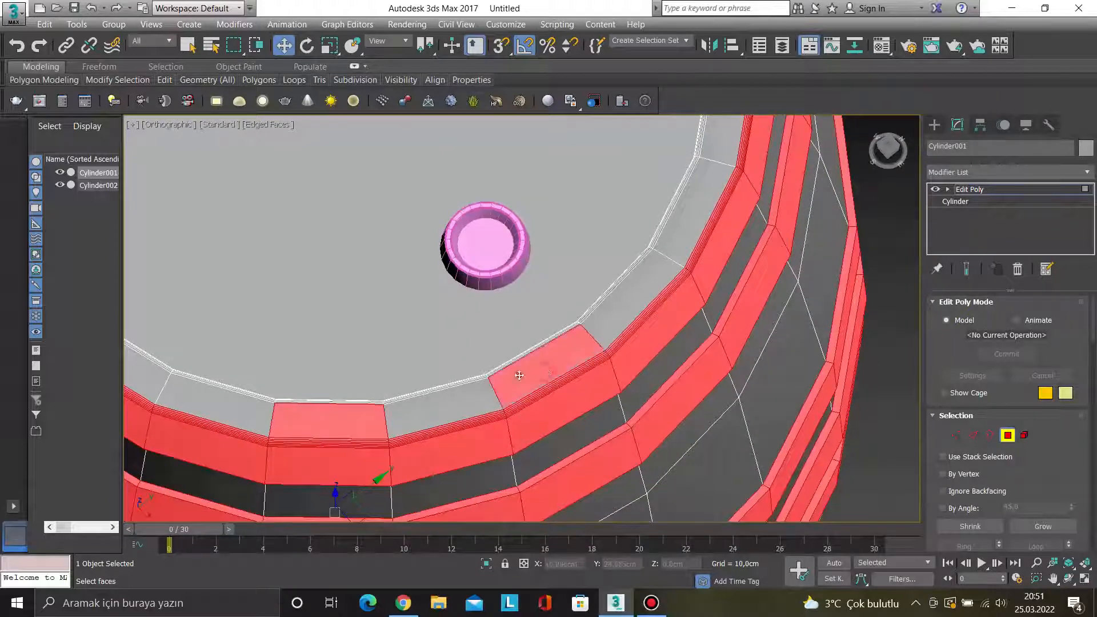
ctrl+click(645, 277)
alt+middle_drag(465, 396, 498, 352)
scroll(481, 209, up, 5)
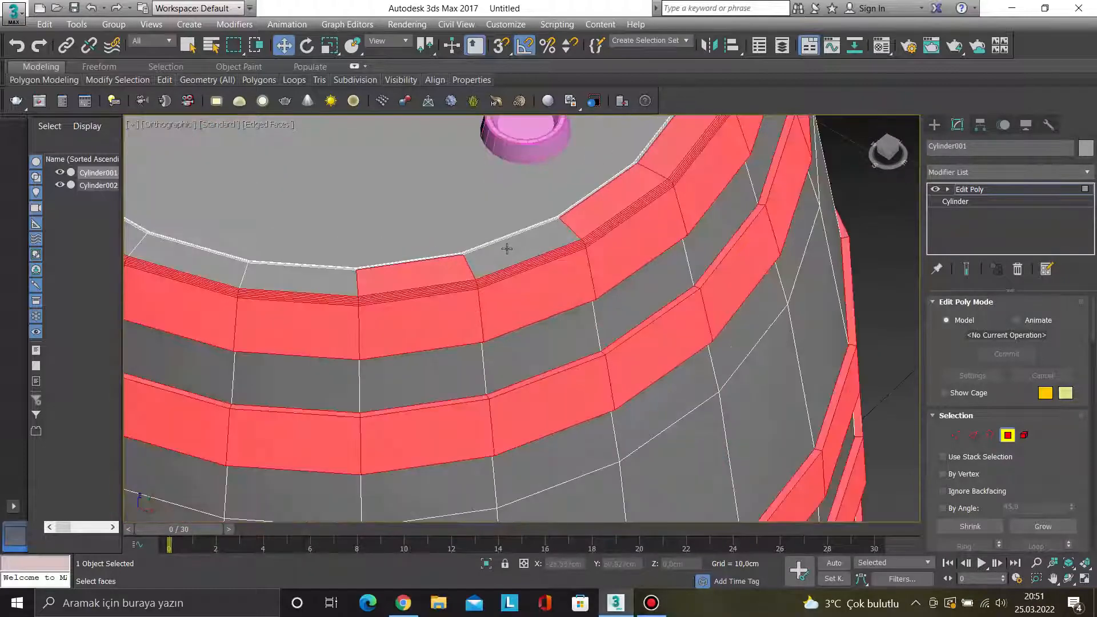
- Continue adding the rim's flat upper polygons around the far side of the lid, one by one, to the selection
ctrl+click(201, 263)
scroll(265, 274, down, 5)
middle_drag(264, 274, 343, 362)
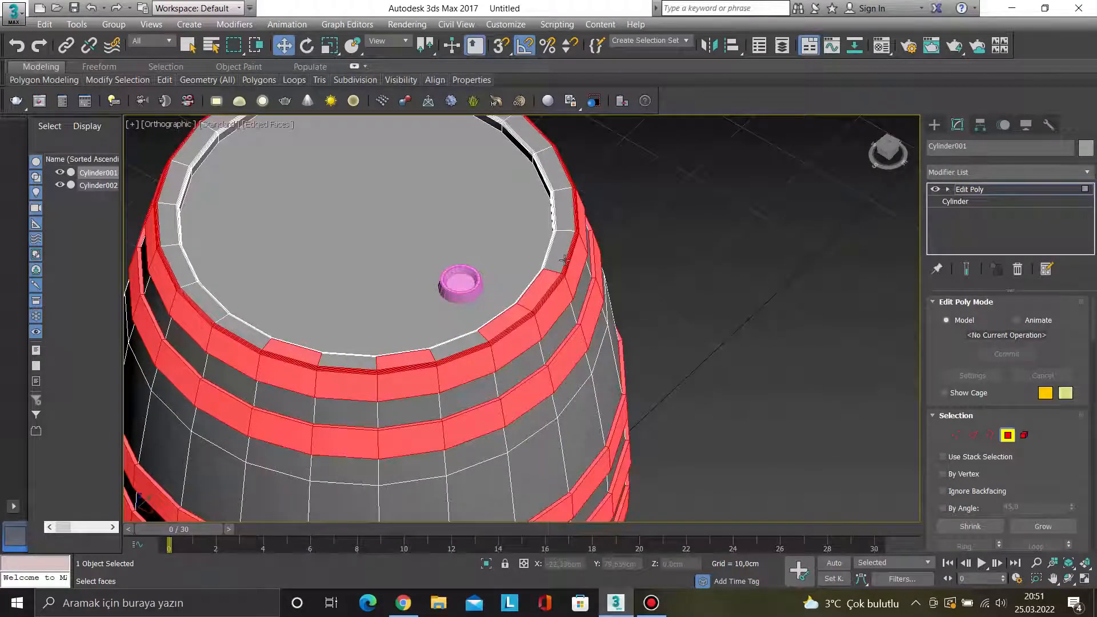
middle_drag(561, 260, 580, 283)
scroll(581, 283, up, 3)
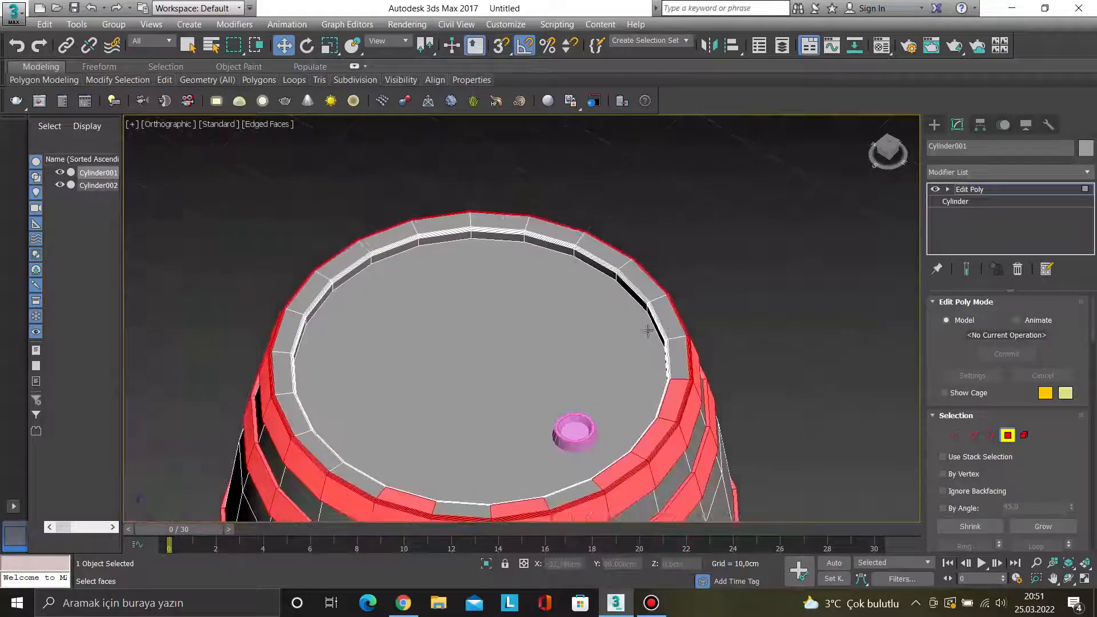
ctrl+click(642, 279)
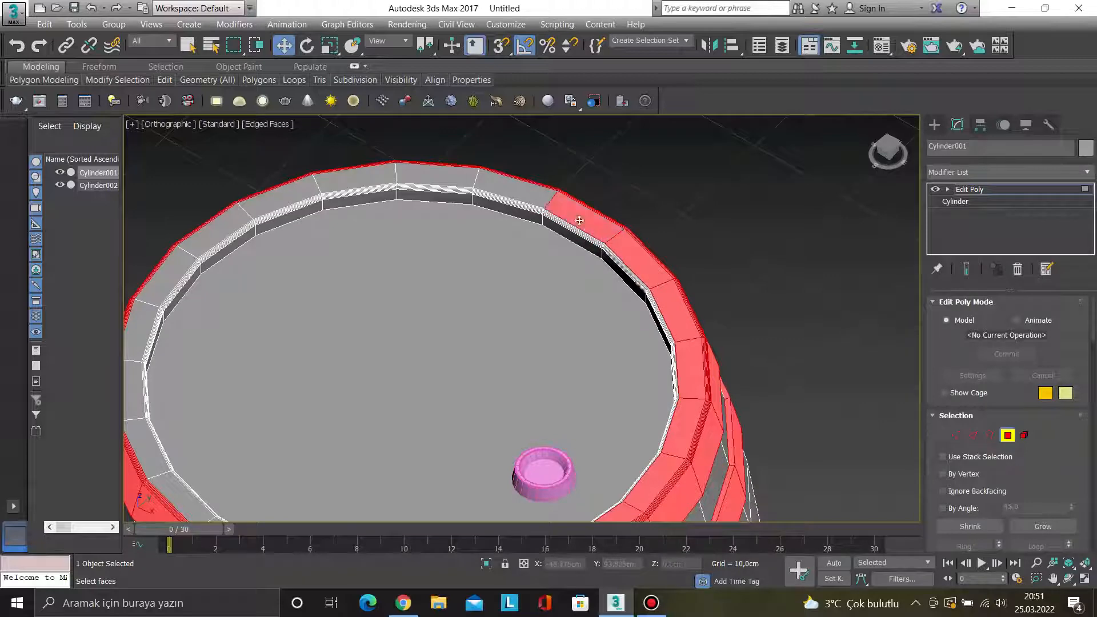
- In the front view, region-select along the barrel's top edge to add the rest of the rim's upper polygons
scroll(574, 245, down, 3)
key(f)
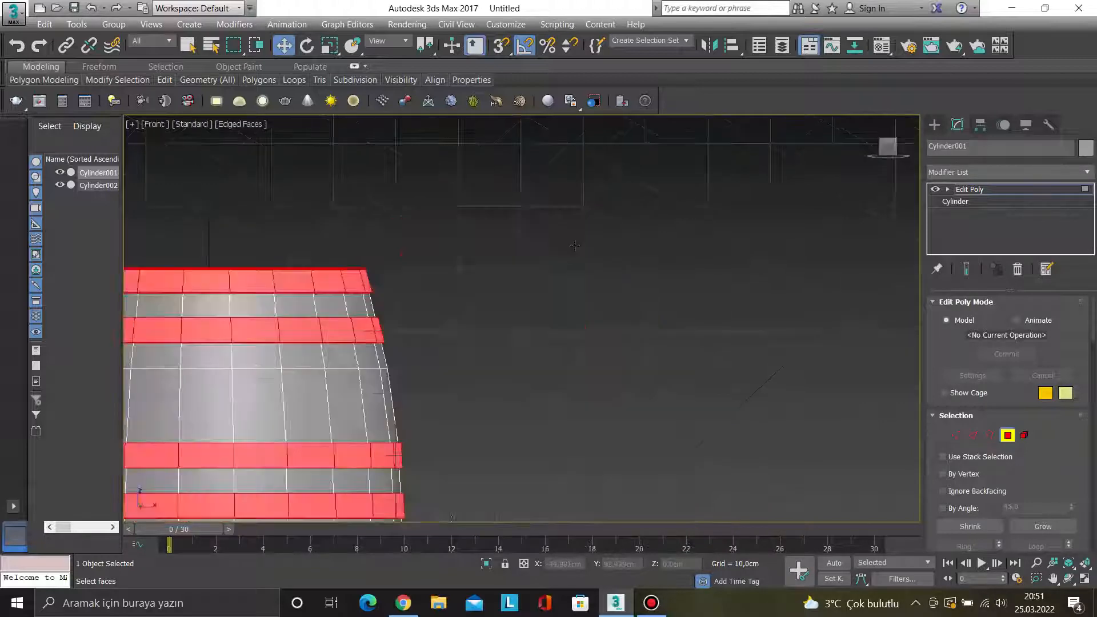
middle_drag(502, 284, 632, 277)
scroll(632, 281, up, 2)
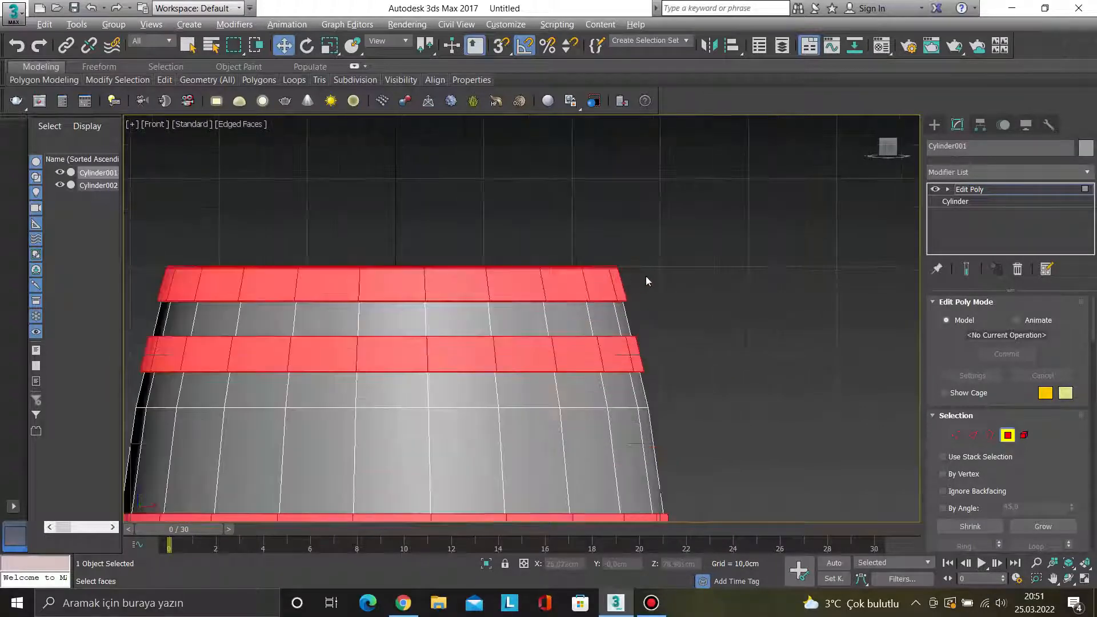
drag(650, 275, 144, 195)
alt+middle_drag(311, 245, 341, 298)
scroll(333, 340, down, 2)
alt+middle_drag(341, 298, 408, 262)
- In the front view, region-select along the barrel's bottom edge to add the lower rim's polygons to the band selection
key(f)
middle_drag(460, 440, 636, 256)
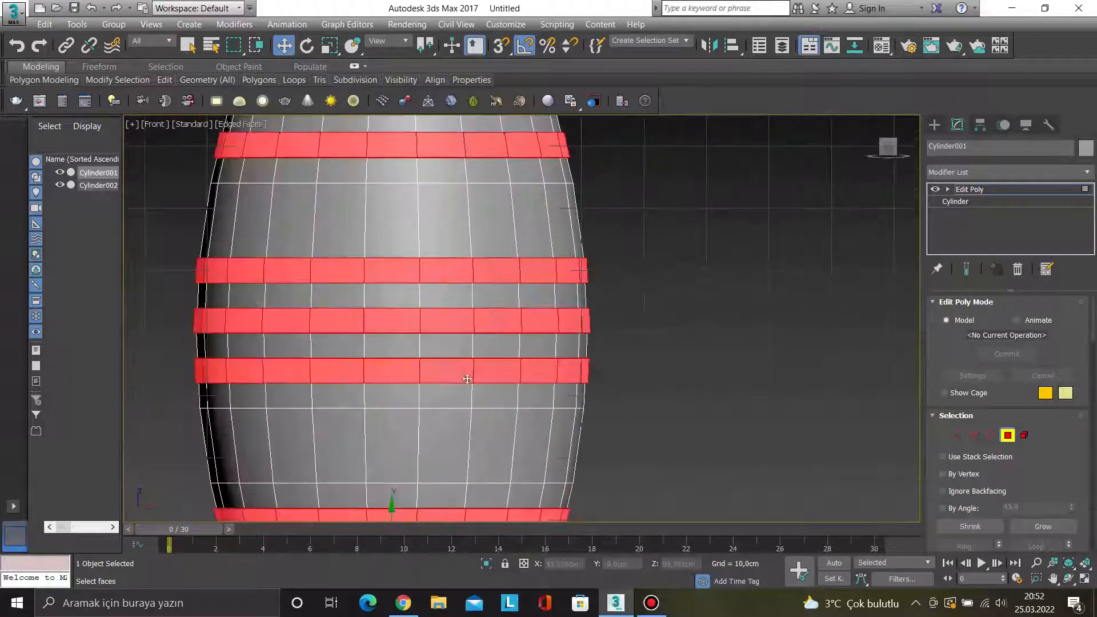
middle_drag(467, 378, 557, 305)
scroll(398, 451, up, 5)
middle_drag(819, 423, 625, 395)
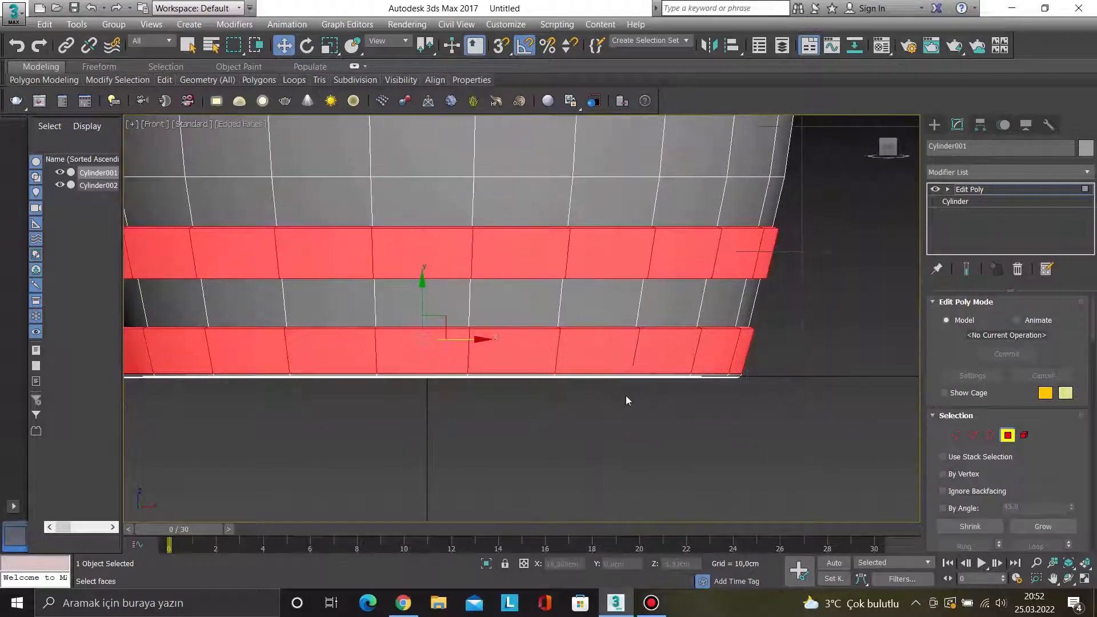
scroll(764, 392, down, 3)
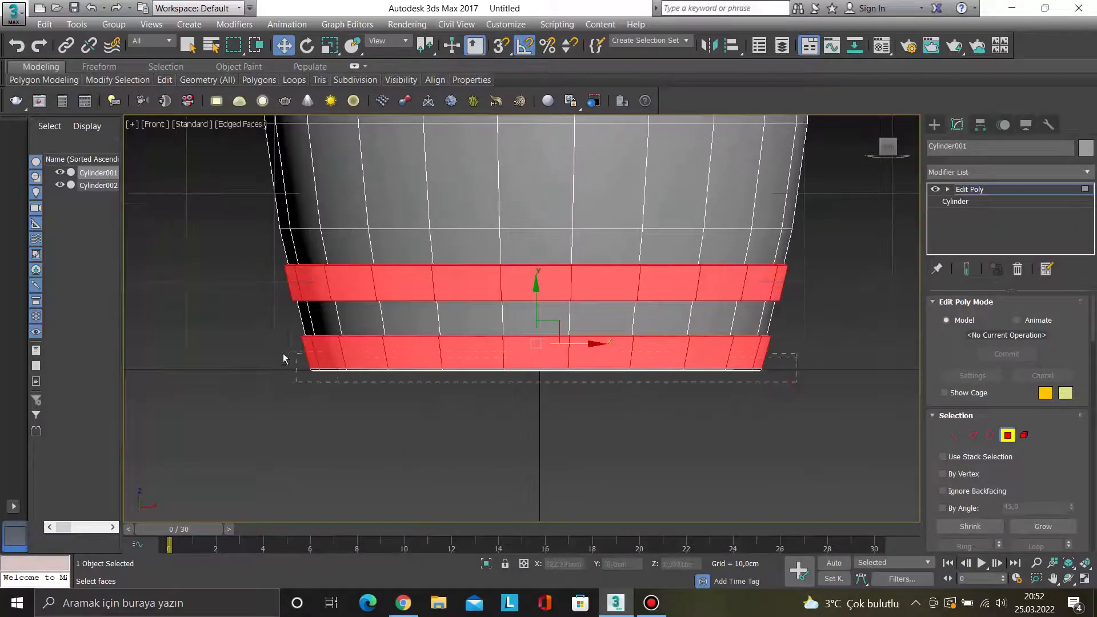
alt+drag(284, 358, 266, 358)
key(ctrl+z)
ctrl+drag(389, 380, 262, 356)
alt+middle_drag(384, 396, 423, 440)
alt+click(407, 344)
- Detach the selected band and rim polygons from the barrel body as a separate object, and clear the selection
scroll(406, 344, down, 3)
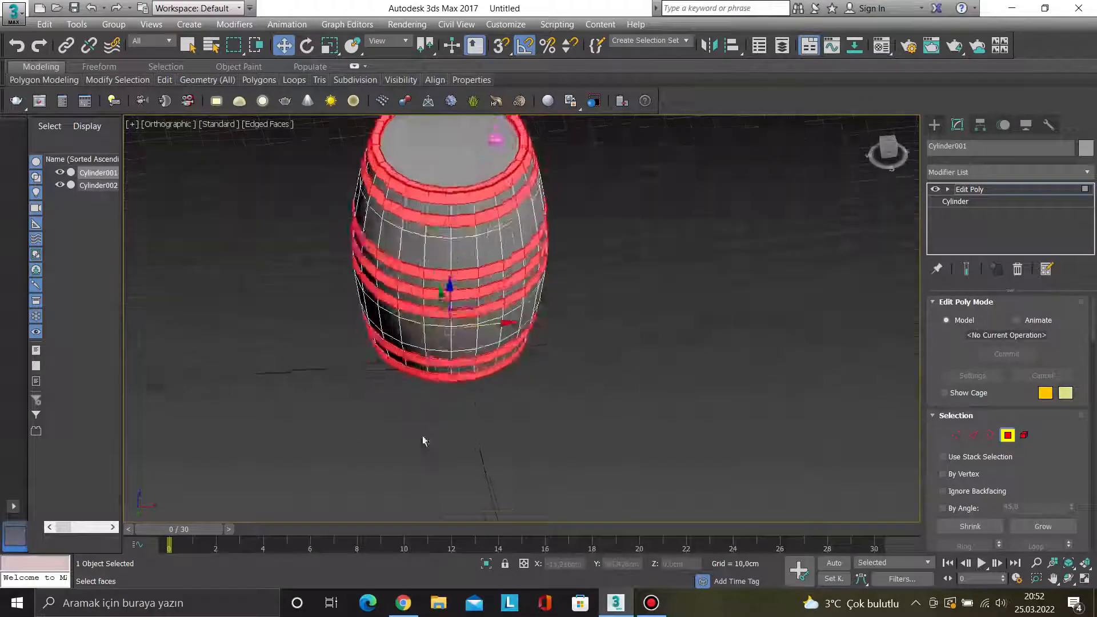
scroll(423, 440, down, 1)
alt+middle_drag(480, 284, 437, 283)
scroll(451, 200, up, 2)
scroll(451, 200, up, 2)
scroll(1081, 397, down, 10)
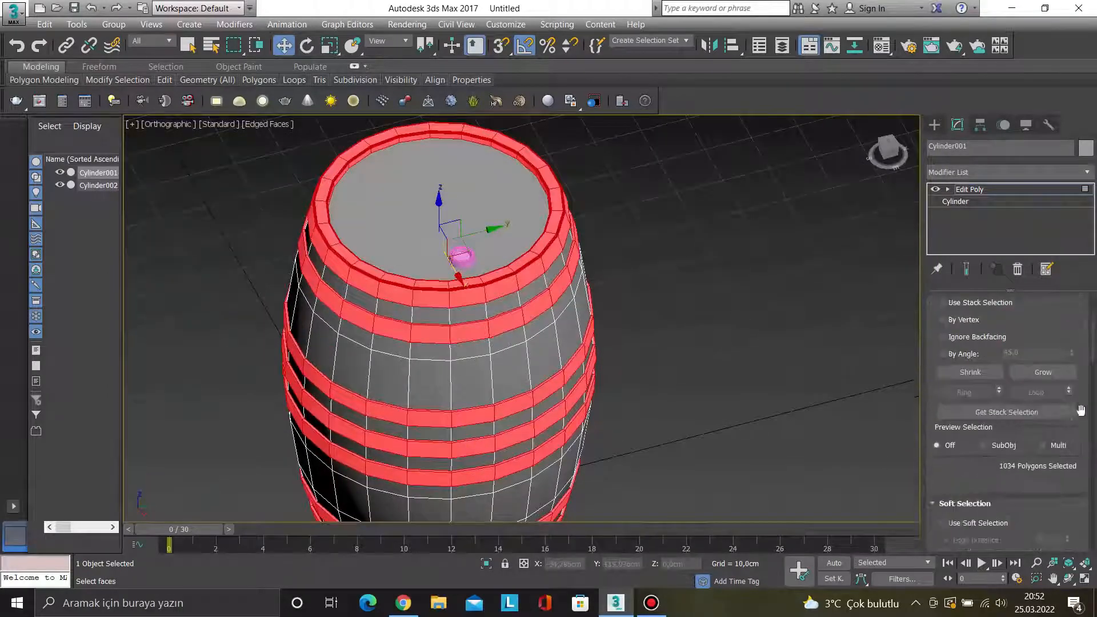
scroll(1084, 415, down, 3)
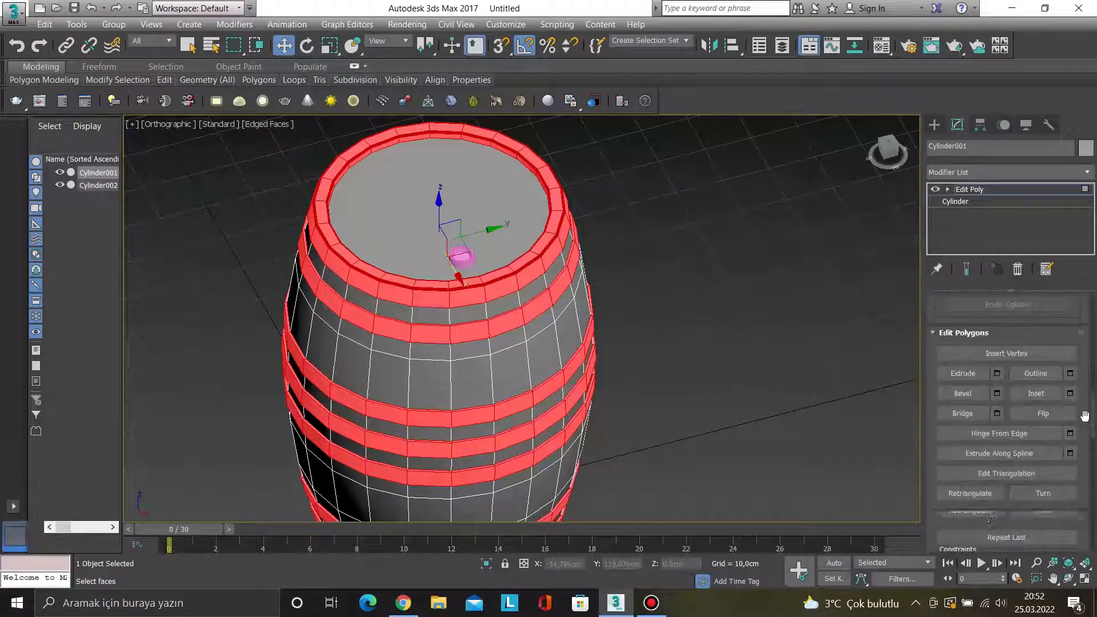
scroll(1083, 415, down, 3)
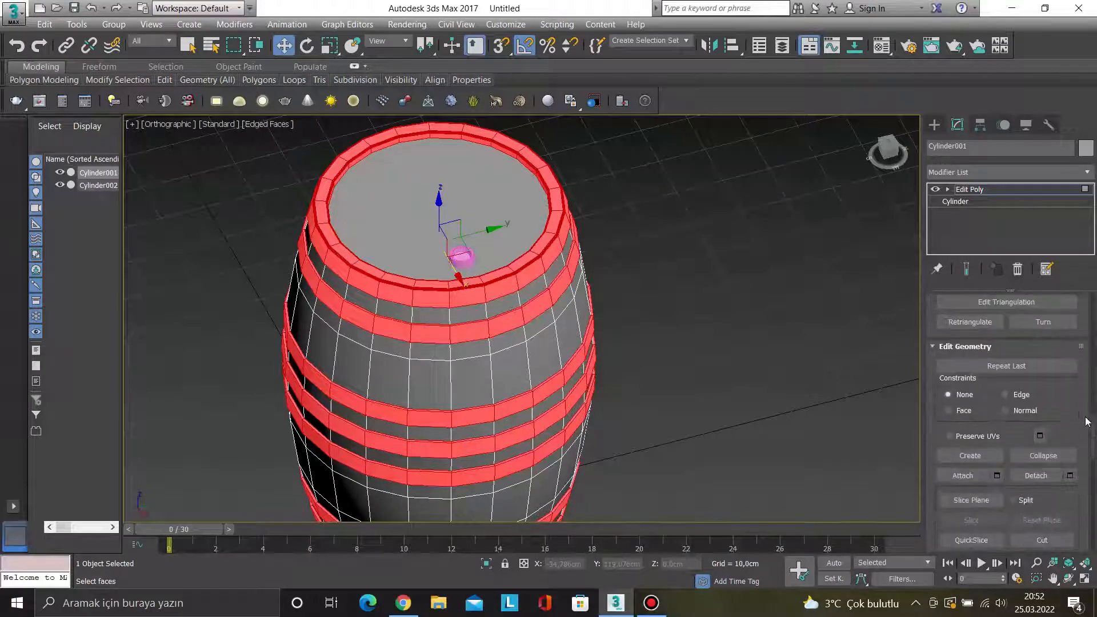
click(1033, 475)
key(1)
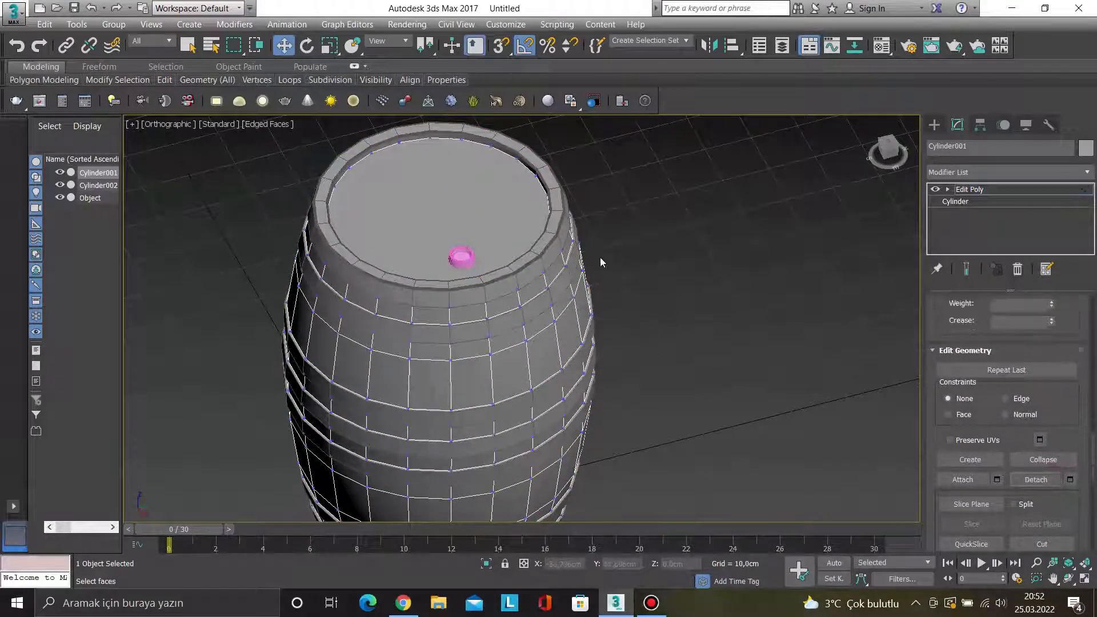
key(1)
click(749, 248)
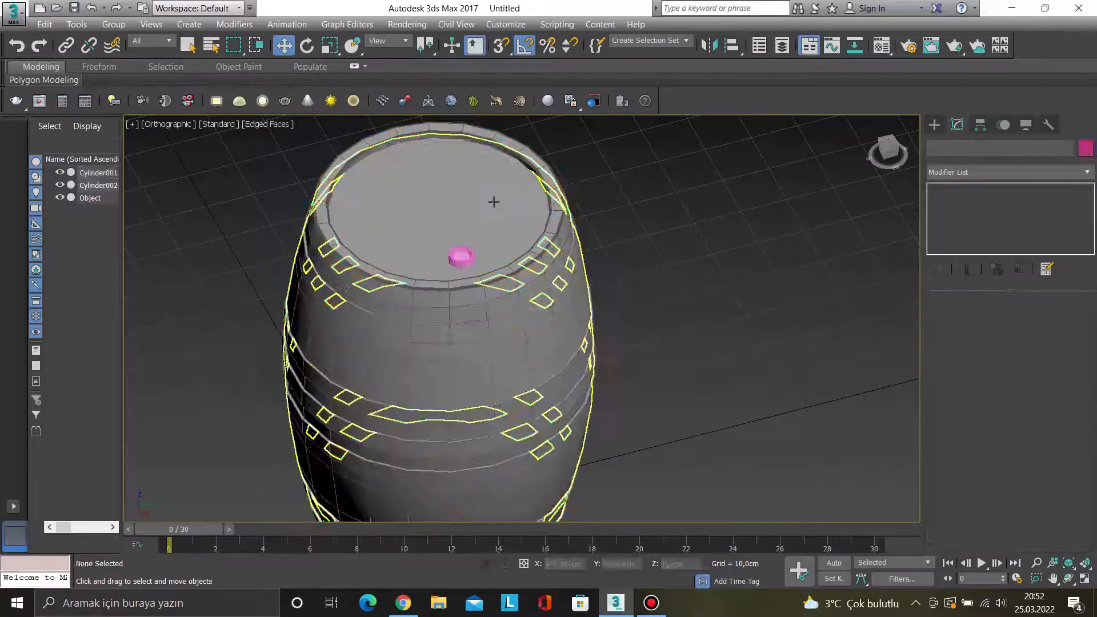
- Select the detached bands and rims and assign Material #548 to them
click(495, 200)
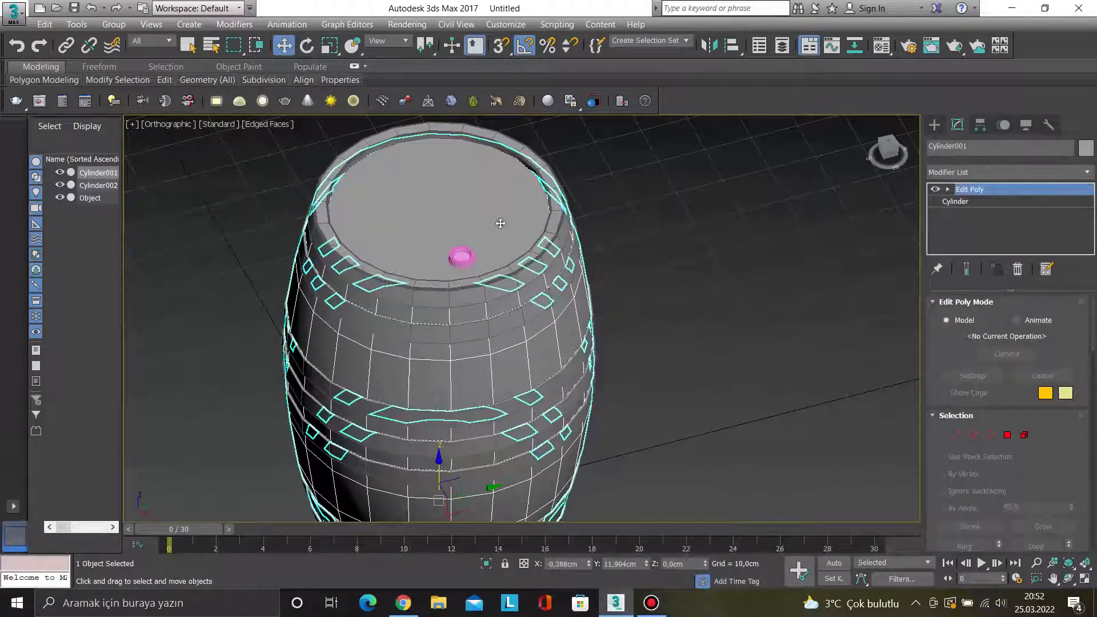
click(584, 225)
click(569, 227)
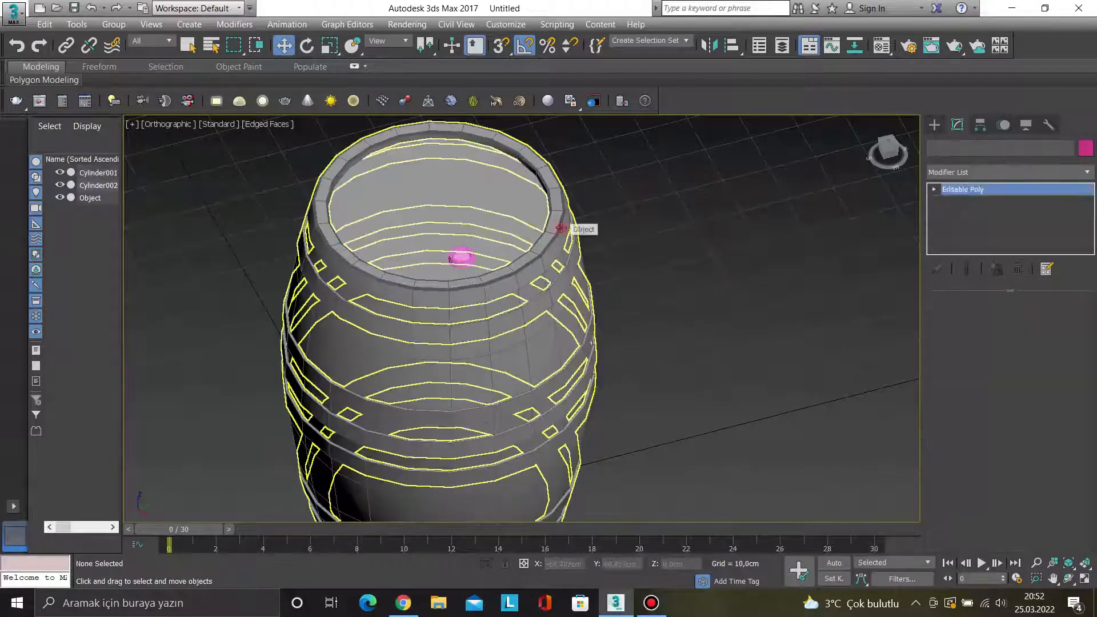
key(m)
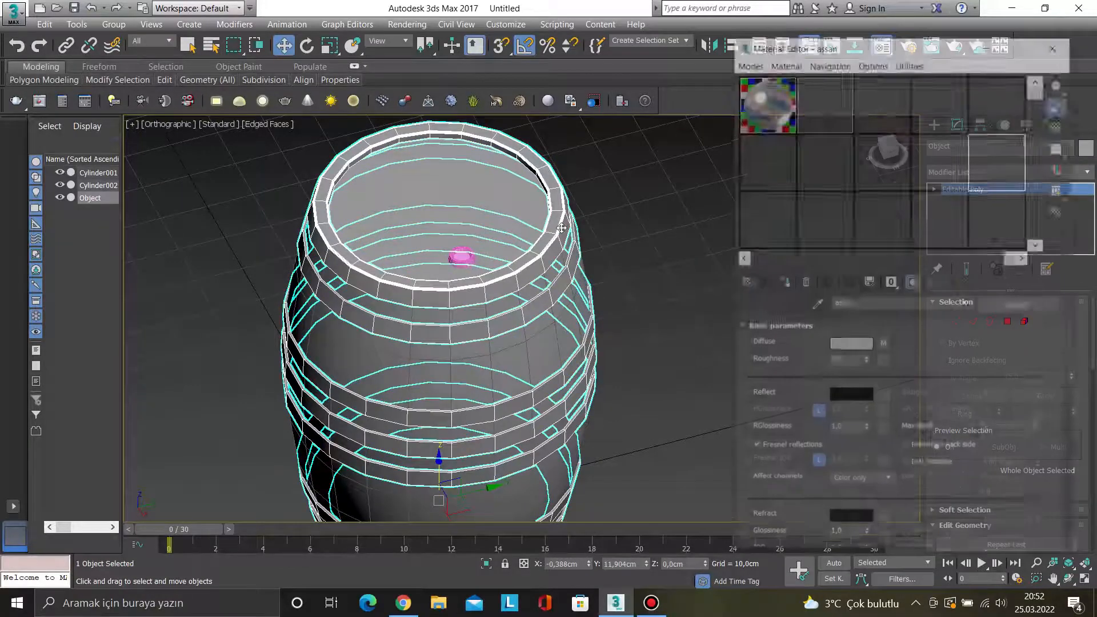
click(895, 110)
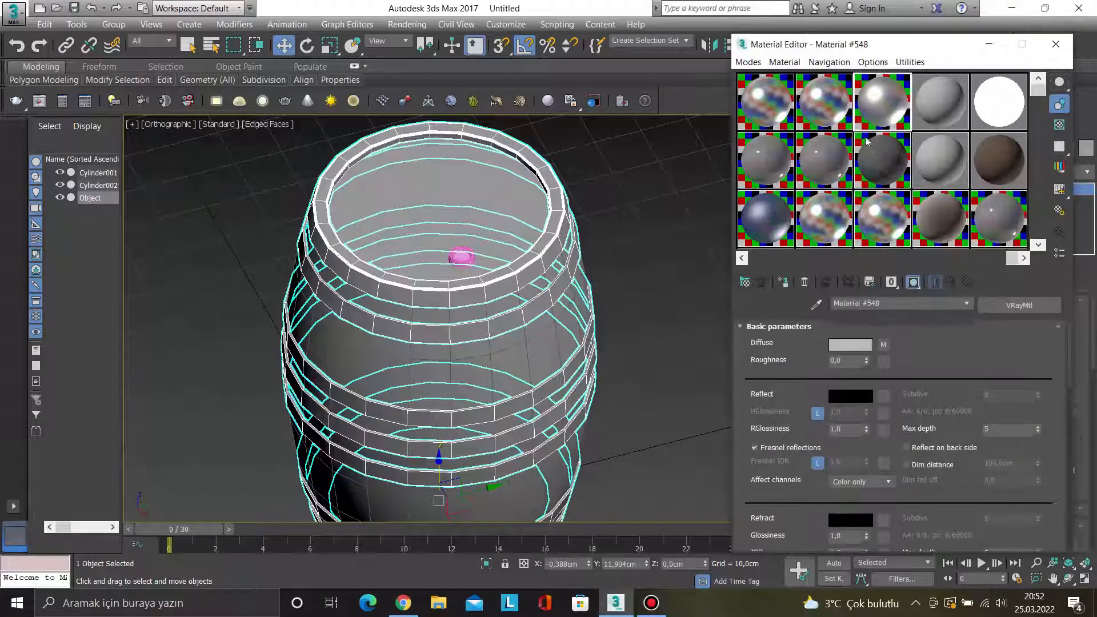
click(784, 282)
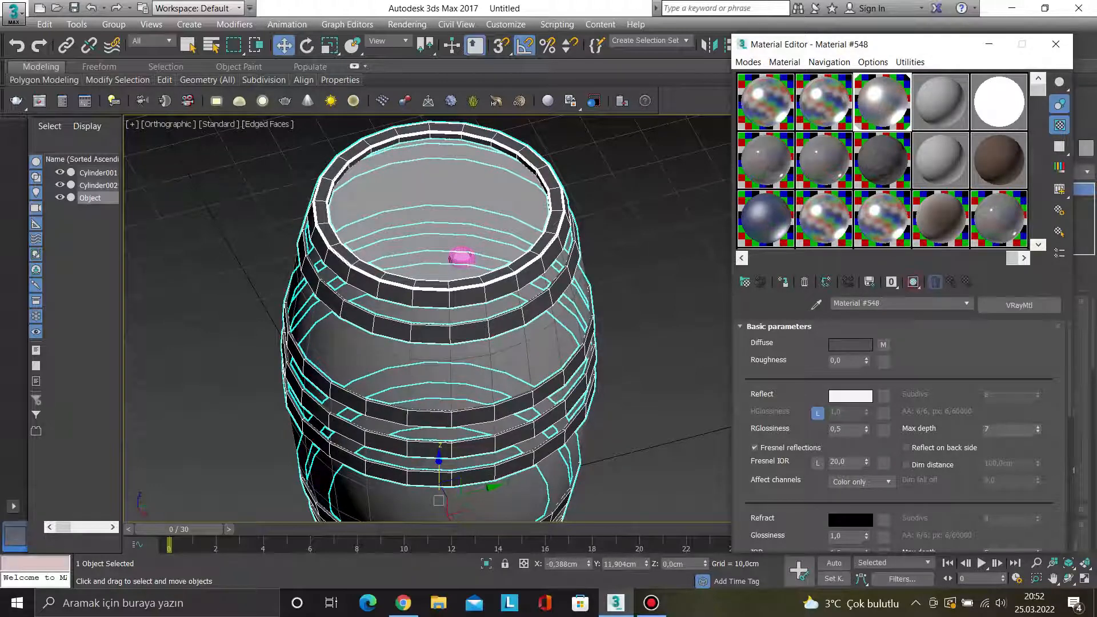
click(1055, 44)
- Select the barrel body and assign the wood material "assan" to it
click(488, 185)
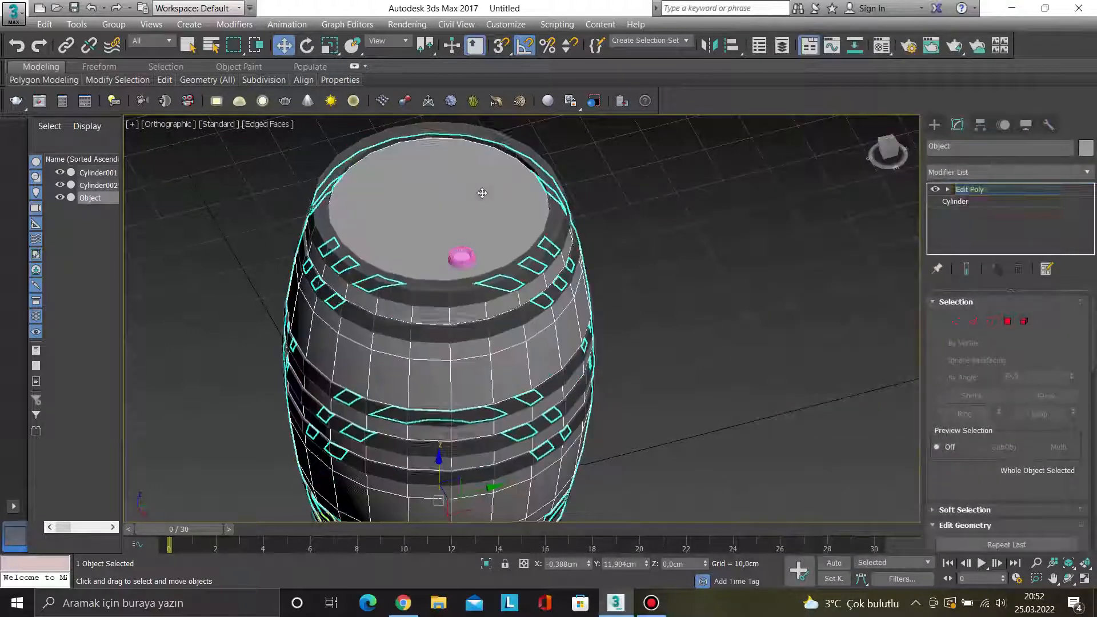
key(m)
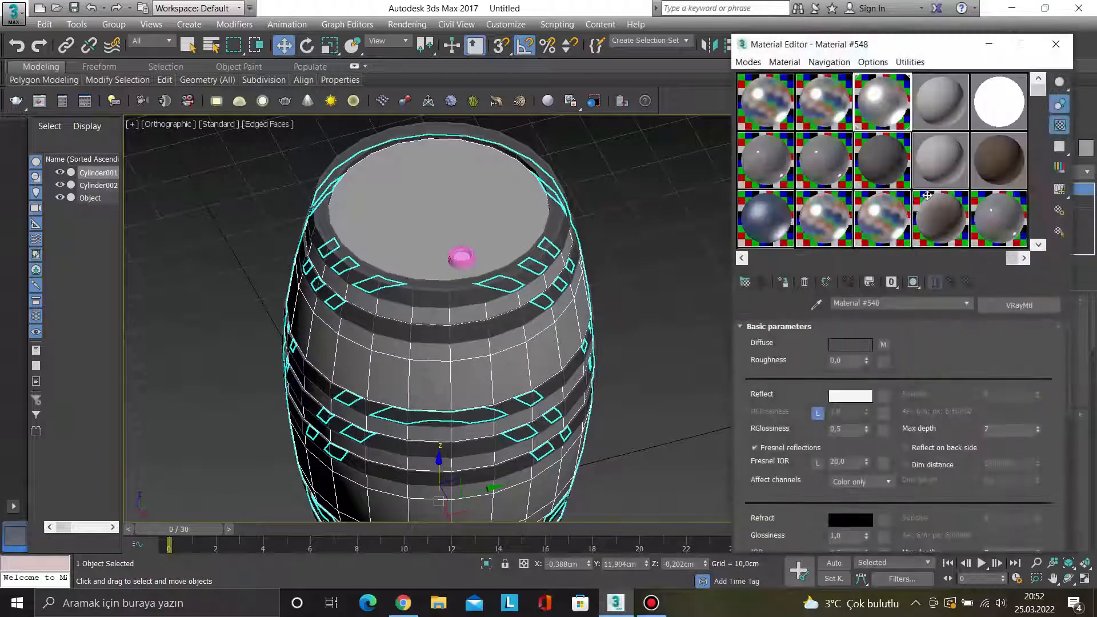
click(1000, 167)
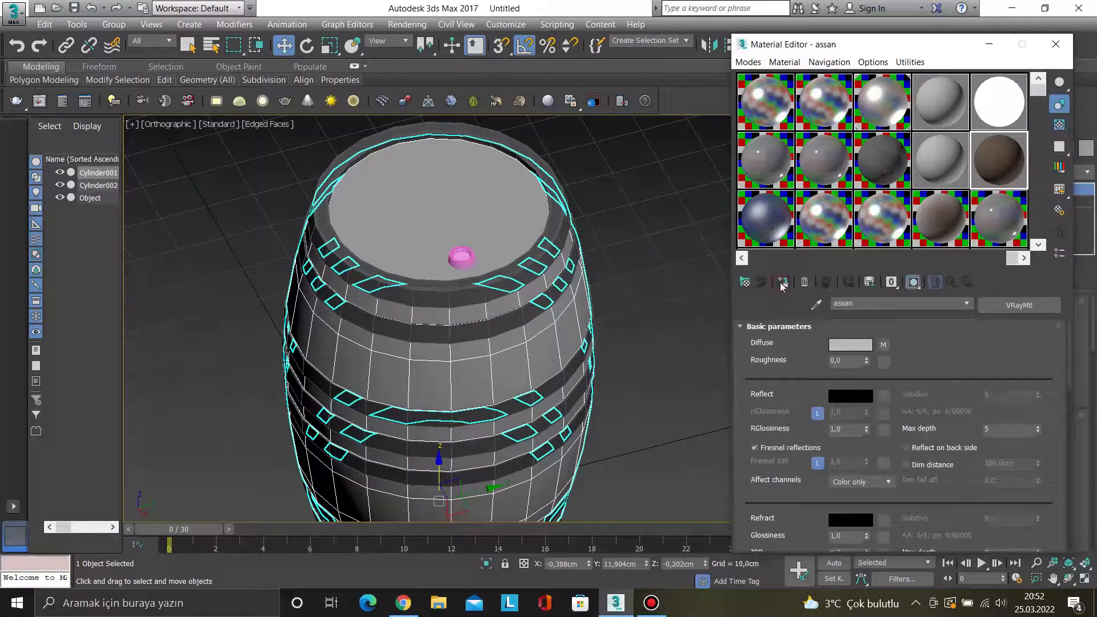
click(783, 281)
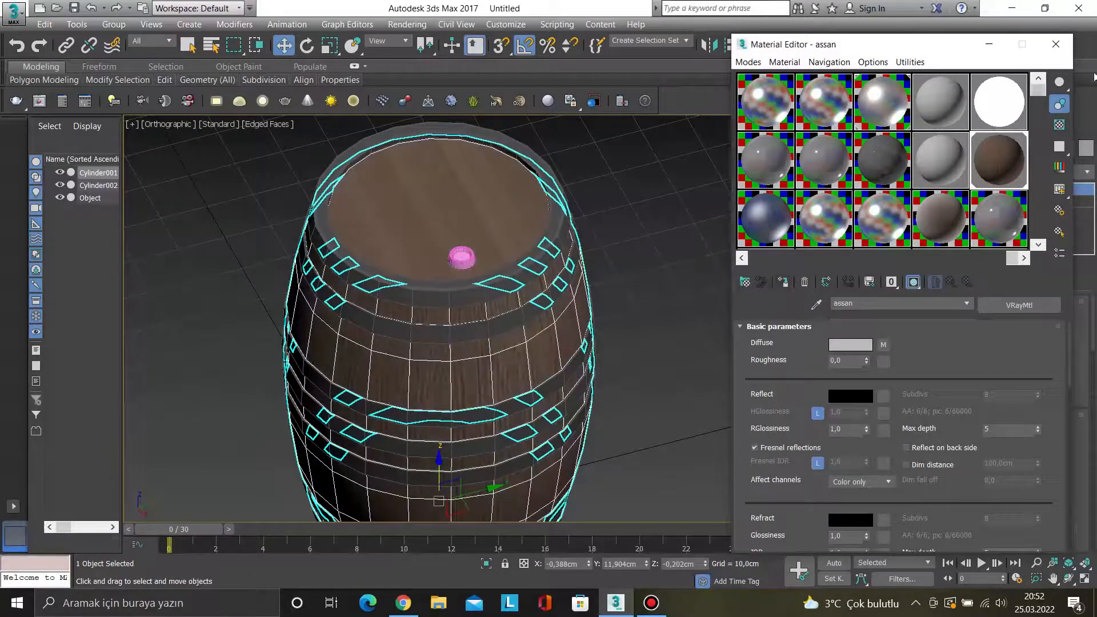
click(1055, 44)
click(736, 203)
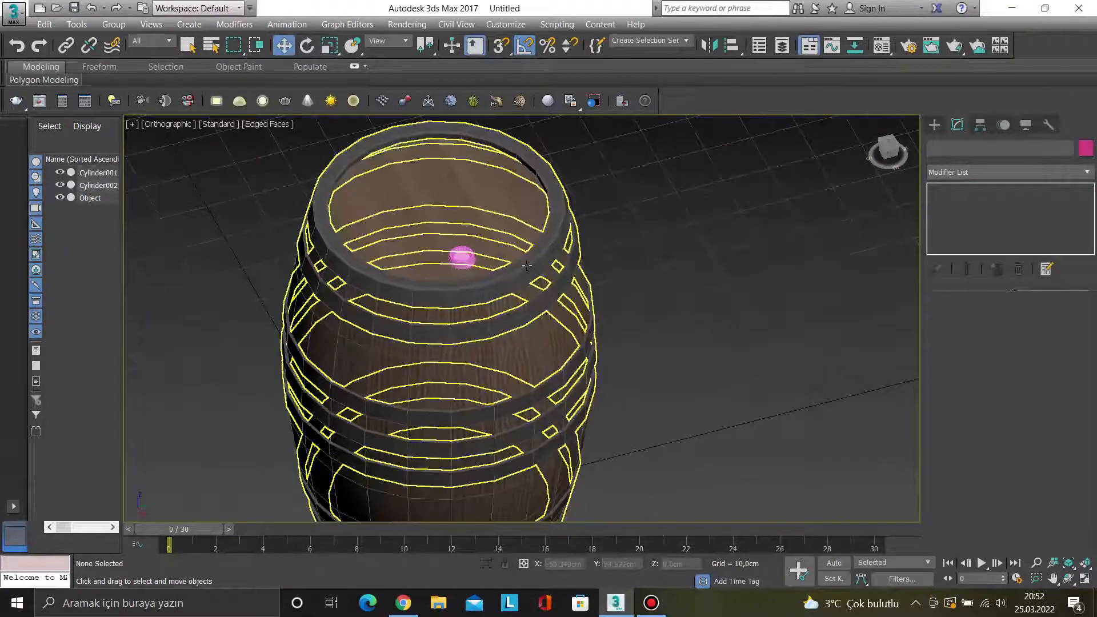
- Add a UVW Map modifier to the barrel body and set its mapping to Cylindrical
click(560, 338)
alt+middle_drag(626, 310, 630, 286)
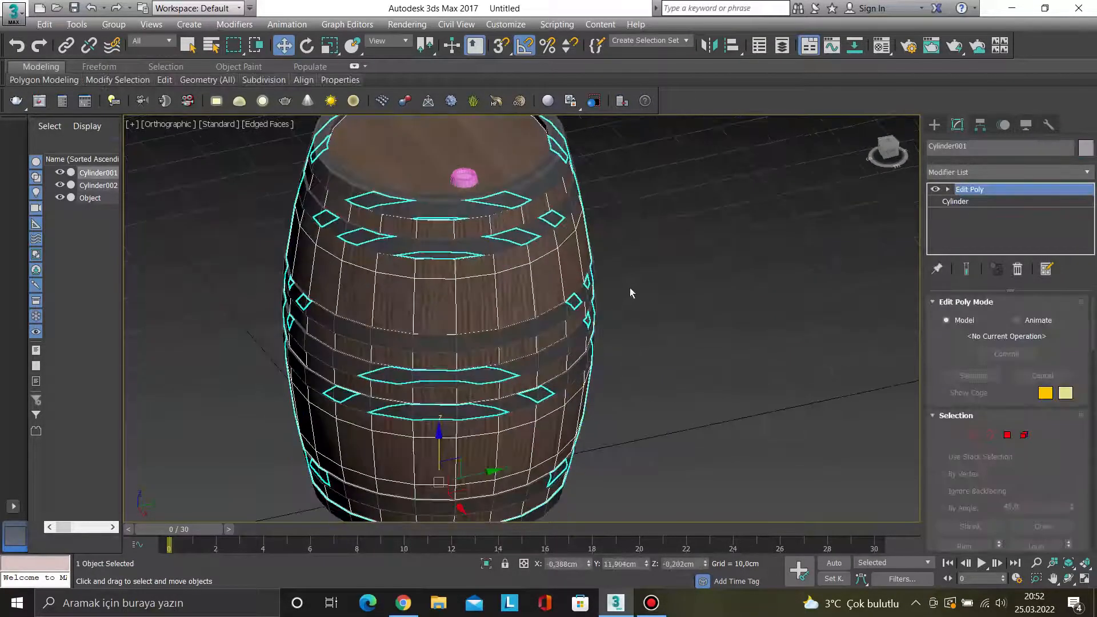
click(981, 173)
scroll(982, 91, down, 5)
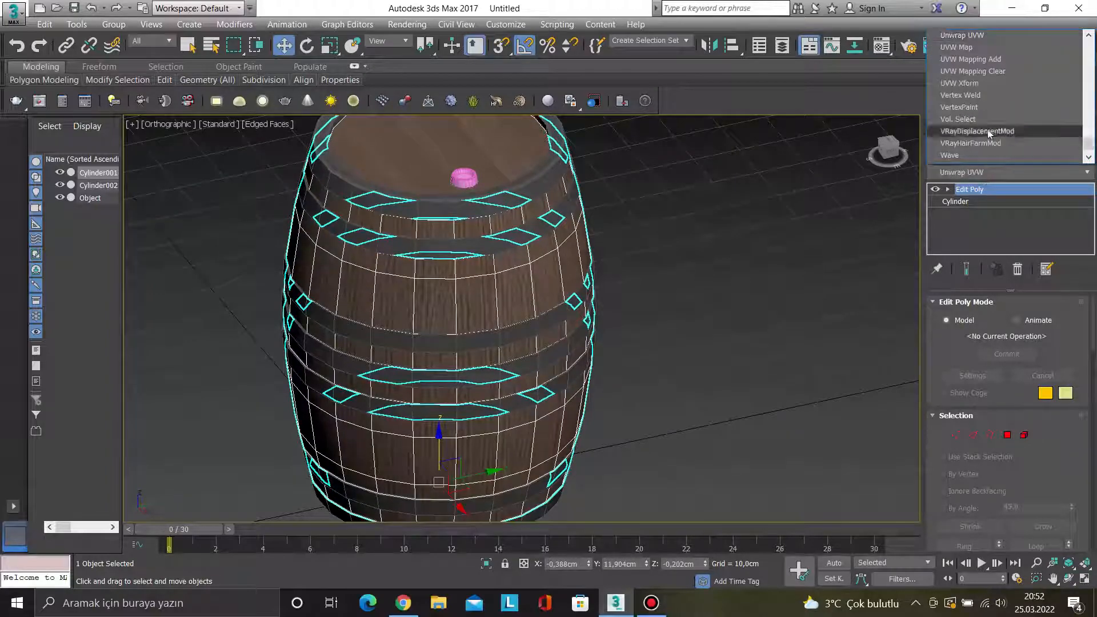
click(958, 48)
scroll(539, 225, up, 4)
scroll(544, 242, down, 5)
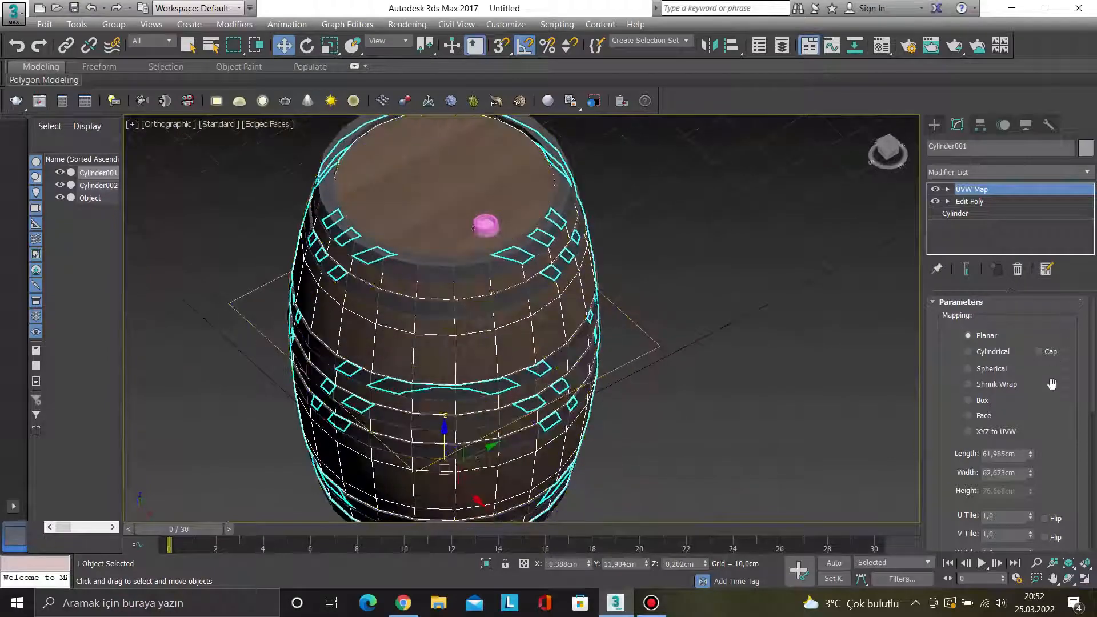
click(981, 352)
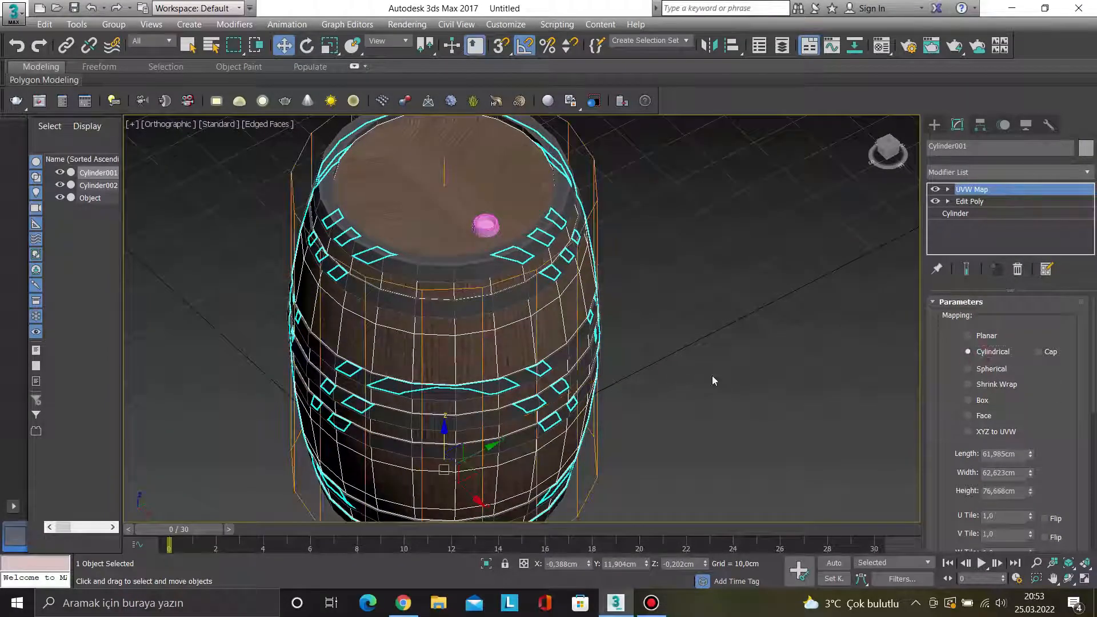
- Turn off edged faces in the viewport so the barrel displays with default shading only
alt+middle_drag(659, 345, 663, 316)
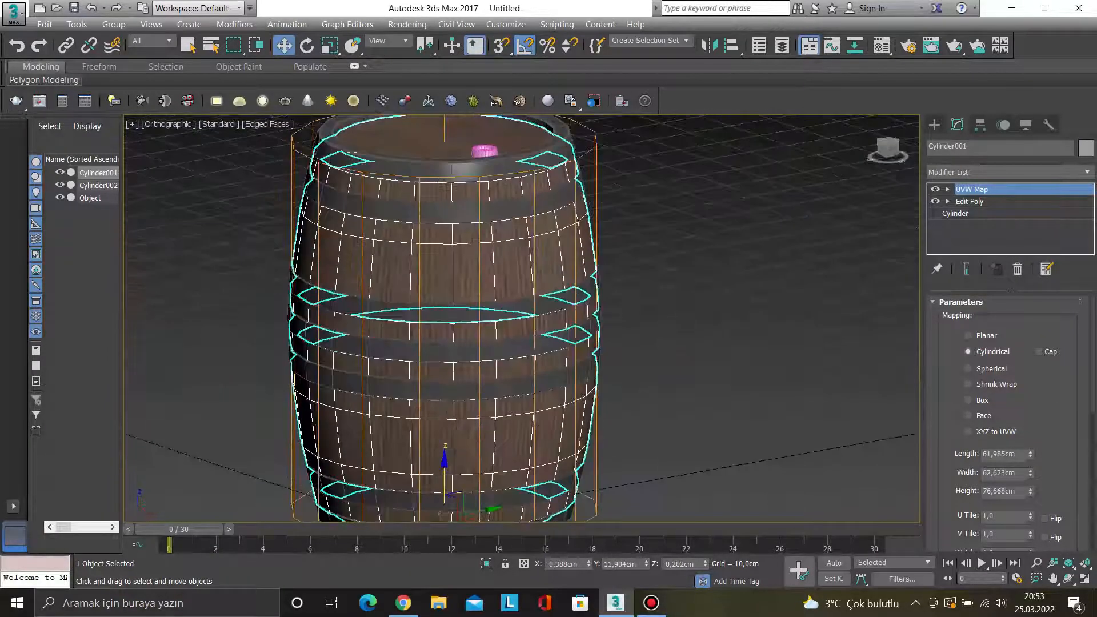
click(275, 124)
click(332, 251)
alt+middle_drag(514, 327, 502, 350)
key(XF86AudioMute)
- Enable Cap for the cylindrical mapping and set the mapping length to 50 cm
click(1037, 351)
alt+middle_drag(635, 316, 622, 272)
click(1019, 454)
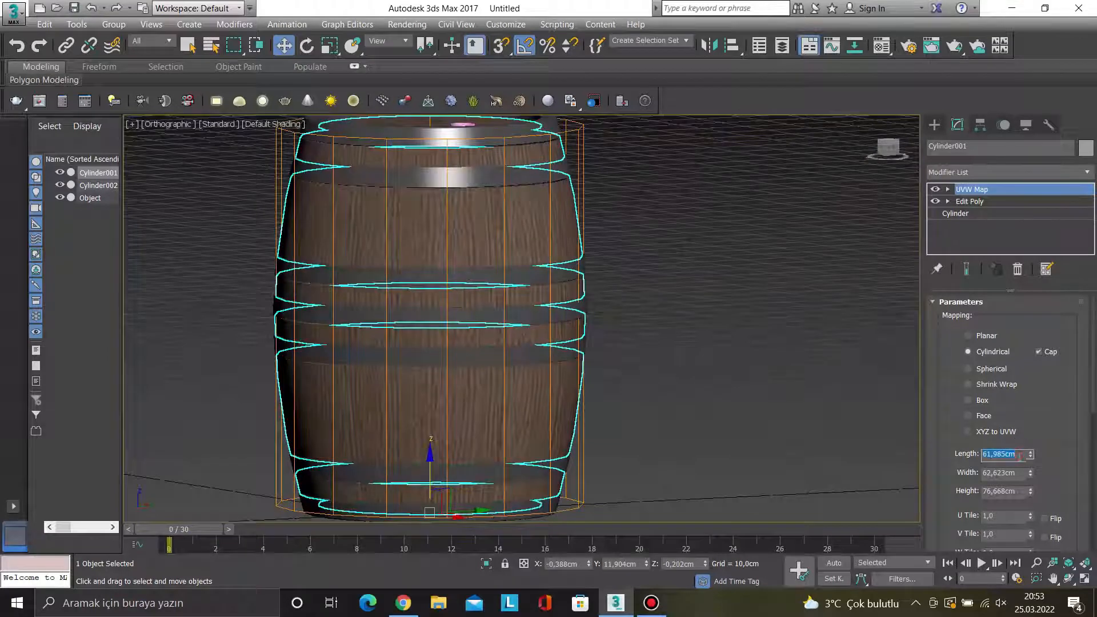
text(50)
key(Return)
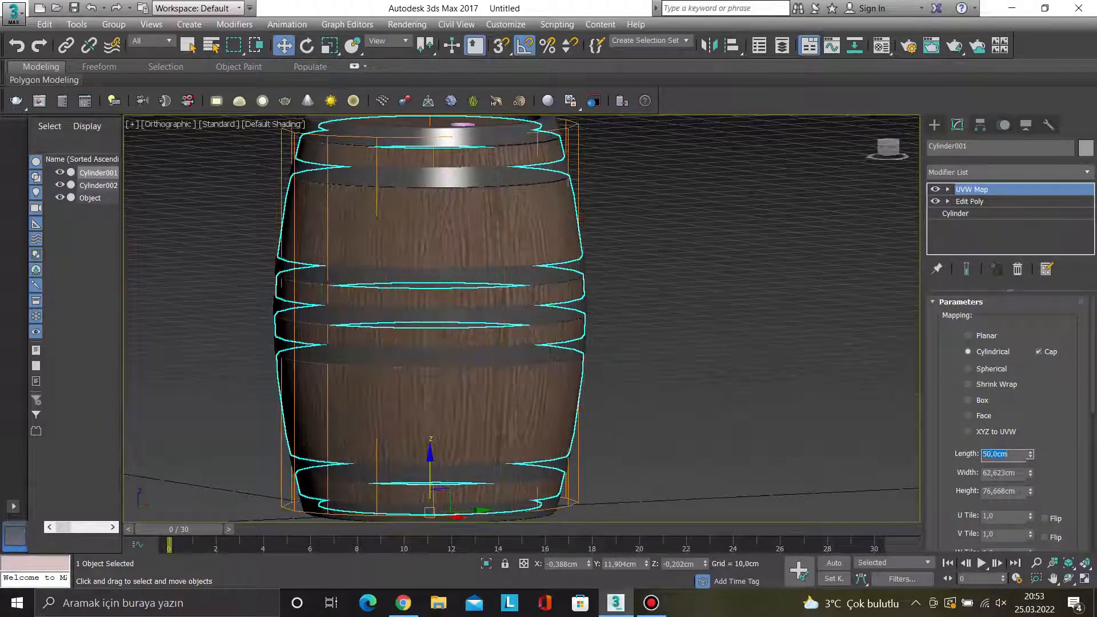
- Set the width and height of the barrel body's cylindrical mapping to 50 cm each
click(1010, 472)
text(50)
key(Return)
click(1013, 491)
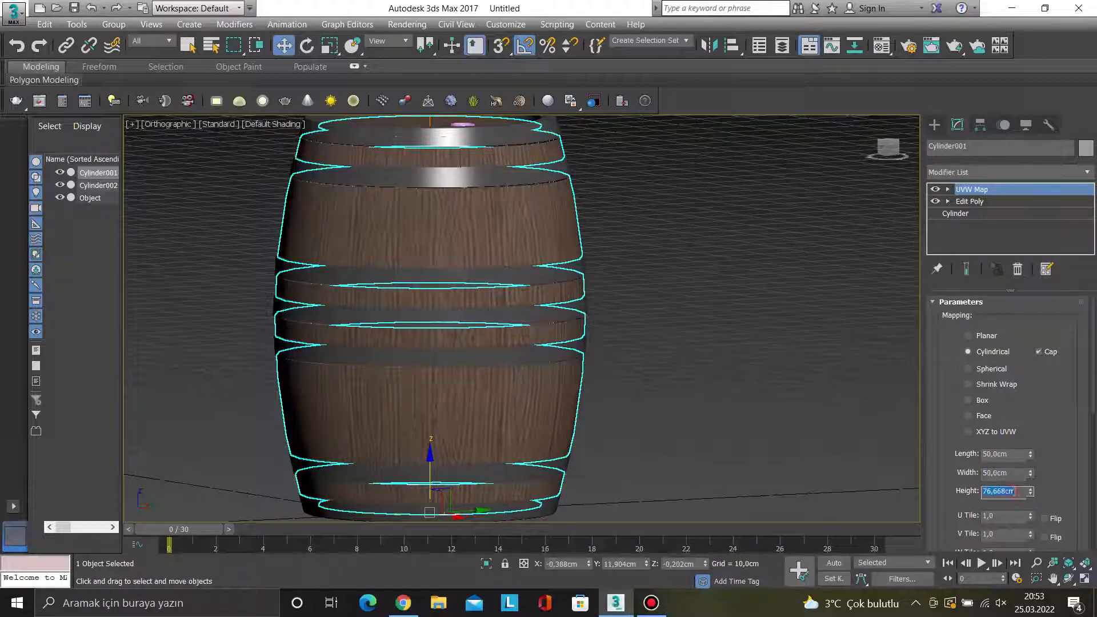
text(50)
key(Return)
alt+middle_drag(630, 351, 672, 354)
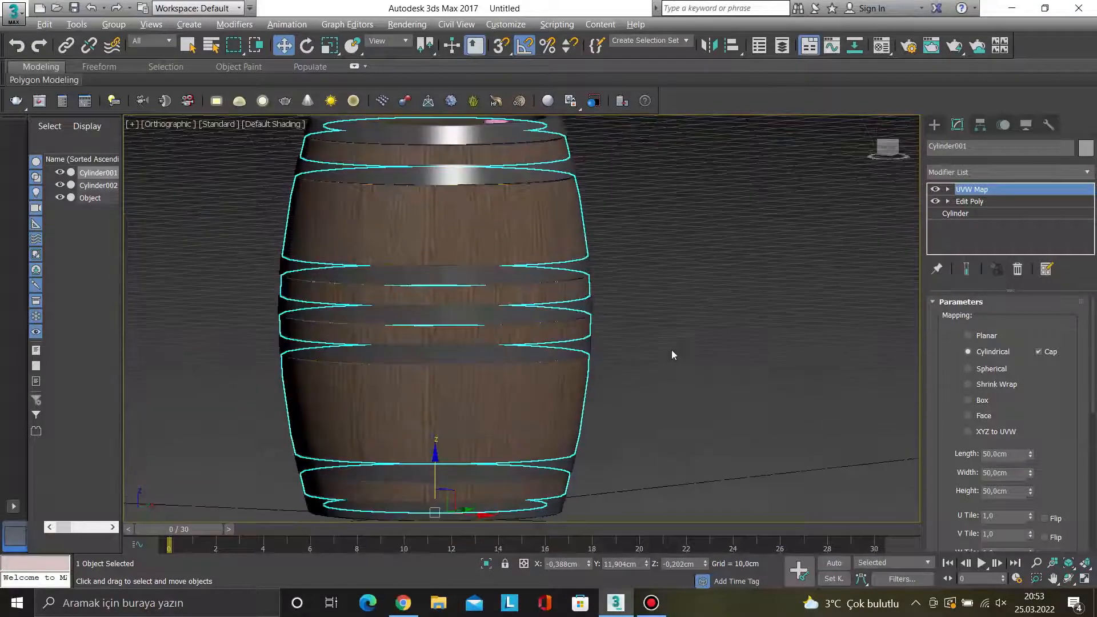
scroll(465, 215, up, 5)
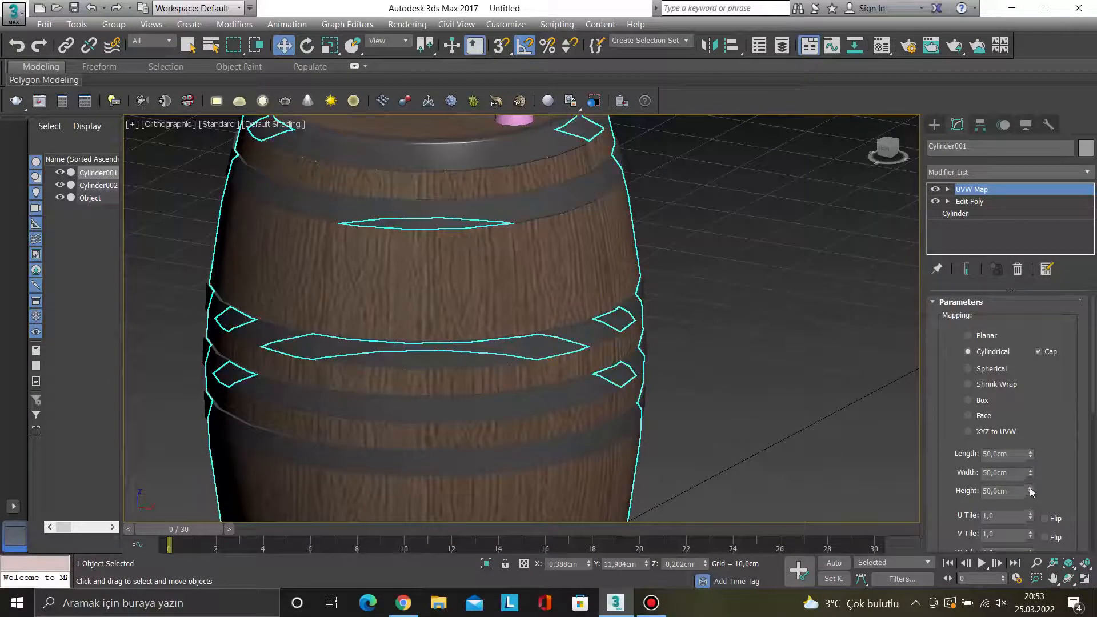
- Set the cylindrical mapping's length, width and height to 40 cm each
drag(1031, 455, 1034, 479)
double_click(1015, 459)
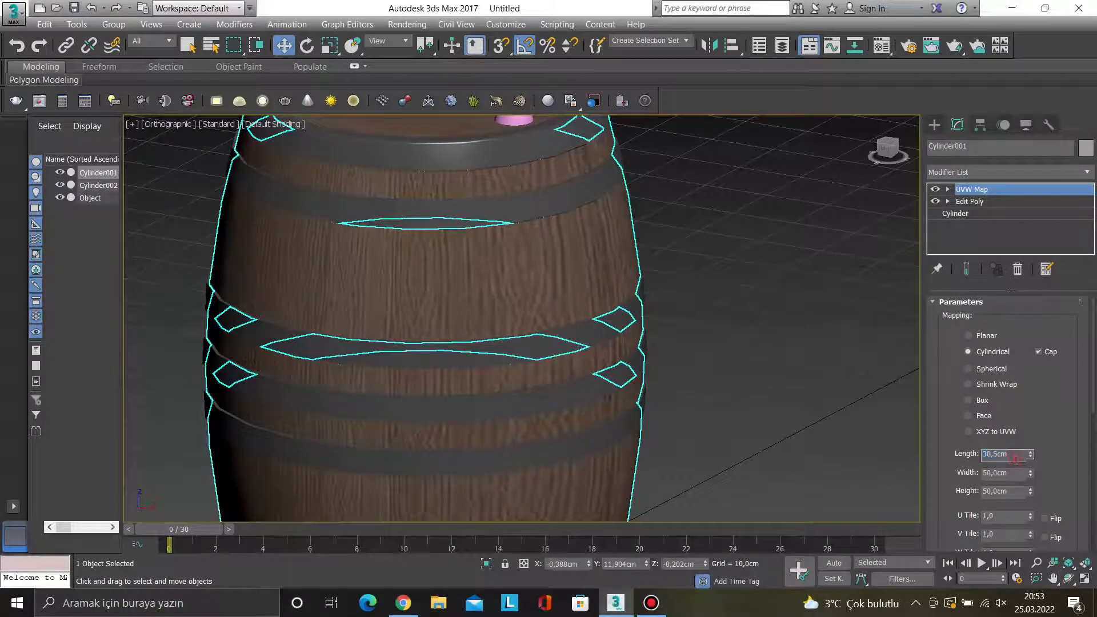
text(40)
key(Tab)
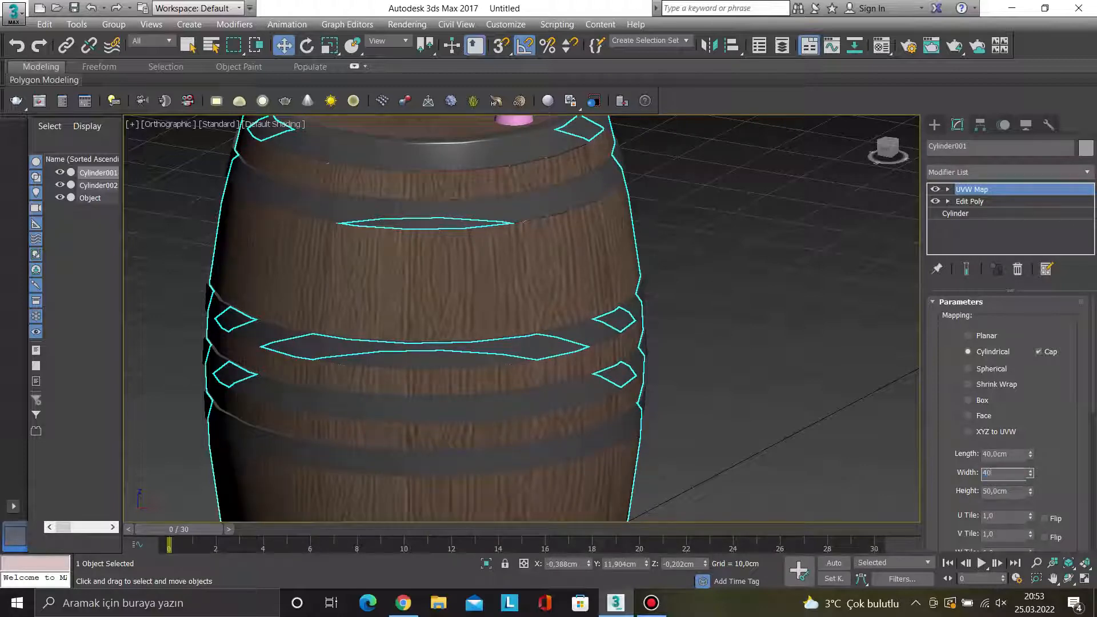
click(1018, 490)
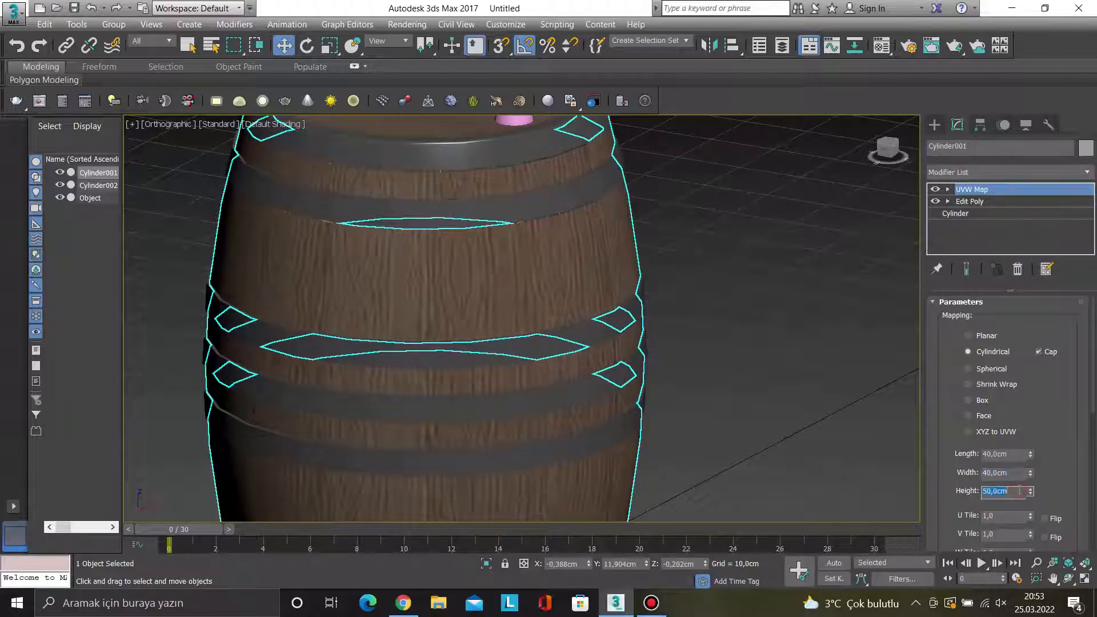
text(40)
key(Return)
middle_drag(632, 436, 621, 229)
scroll(612, 289, down, 5)
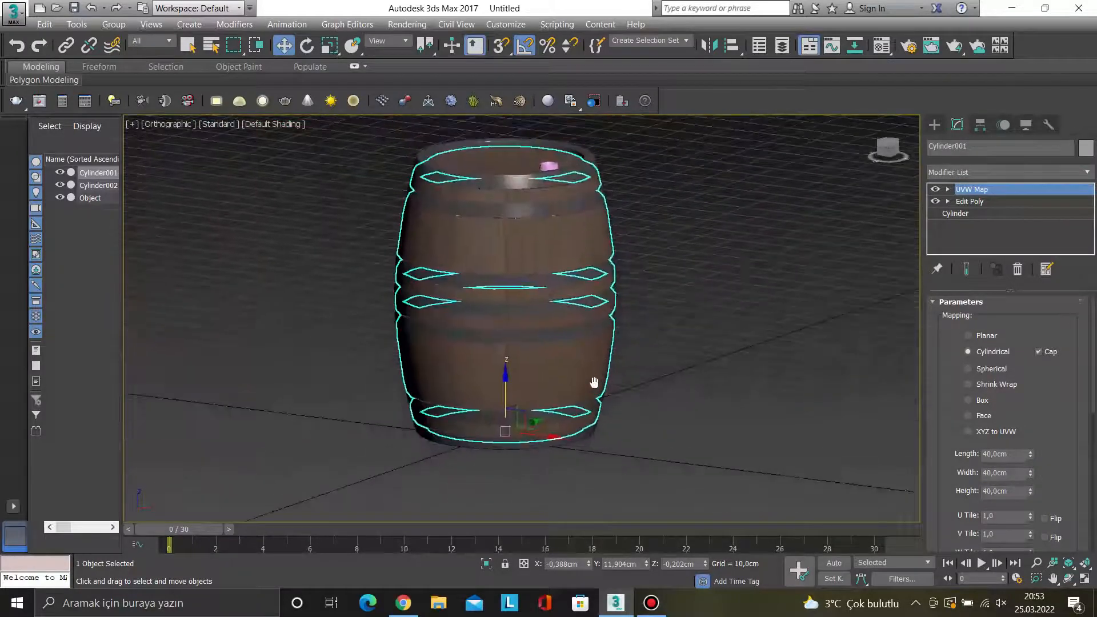
- Set the height, width and length of the body's UVW mapping to 70 cm each
scroll(592, 383, up, 4)
drag(1030, 490, 1039, 544)
drag(1018, 439, 1061, 461)
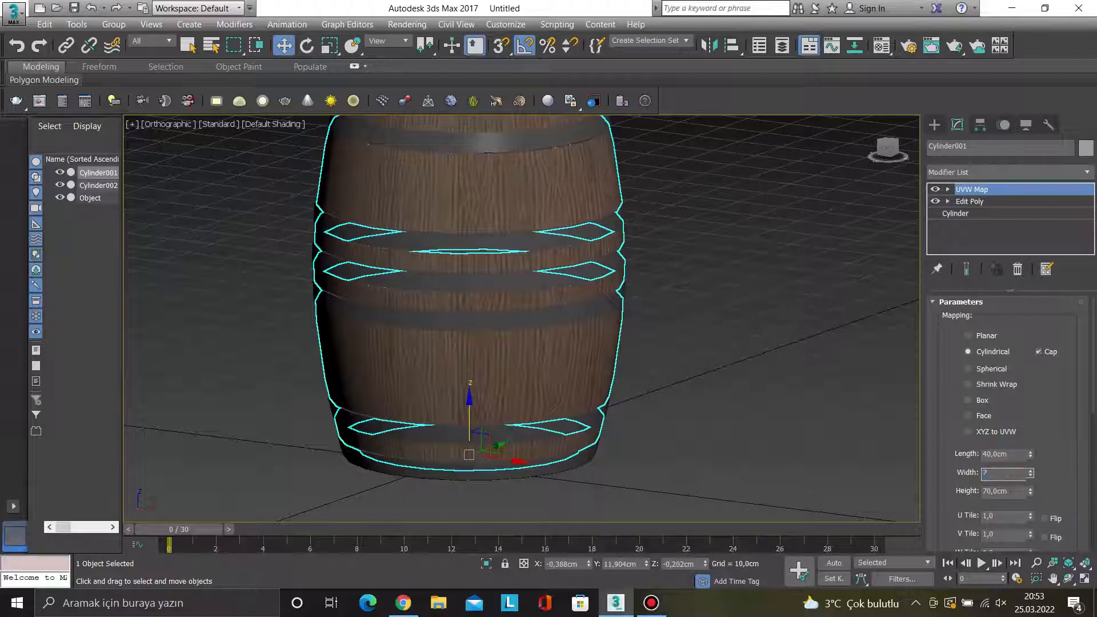
text(70)
key(Return)
click(1010, 453)
key(Return)
alt+middle_drag(703, 350, 695, 373)
scroll(538, 272, up, 2)
scroll(538, 271, up, 2)
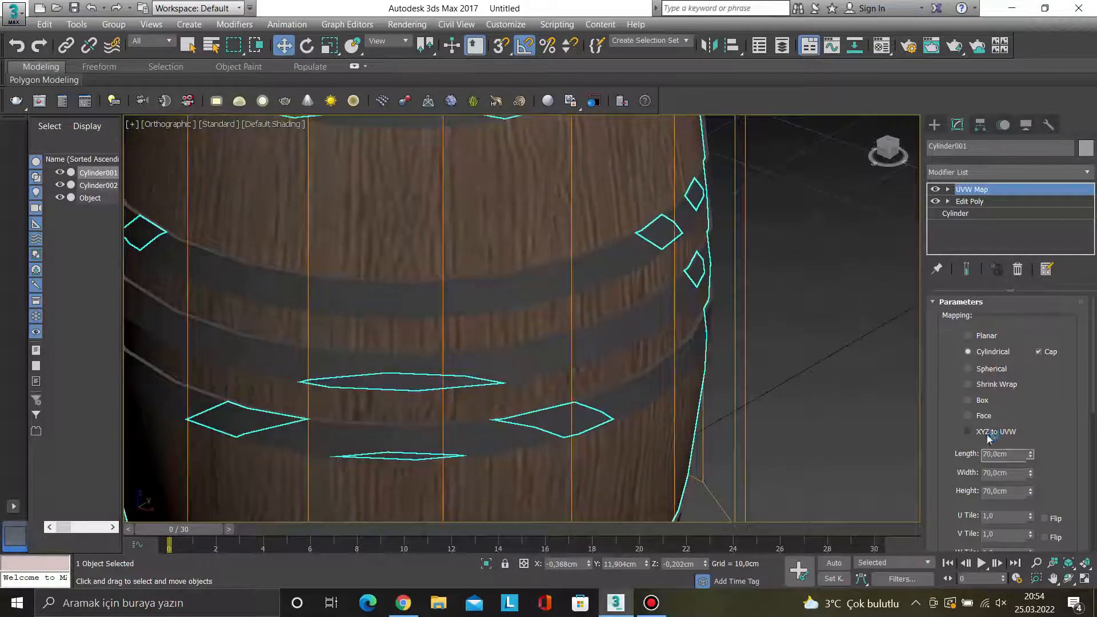
- Set the UVW mapping's length, width and height to 100 cm each for a larger wood grain
text(10)
double_click(1013, 473)
key(Return)
key(Tab)
text(100)
key(Return)
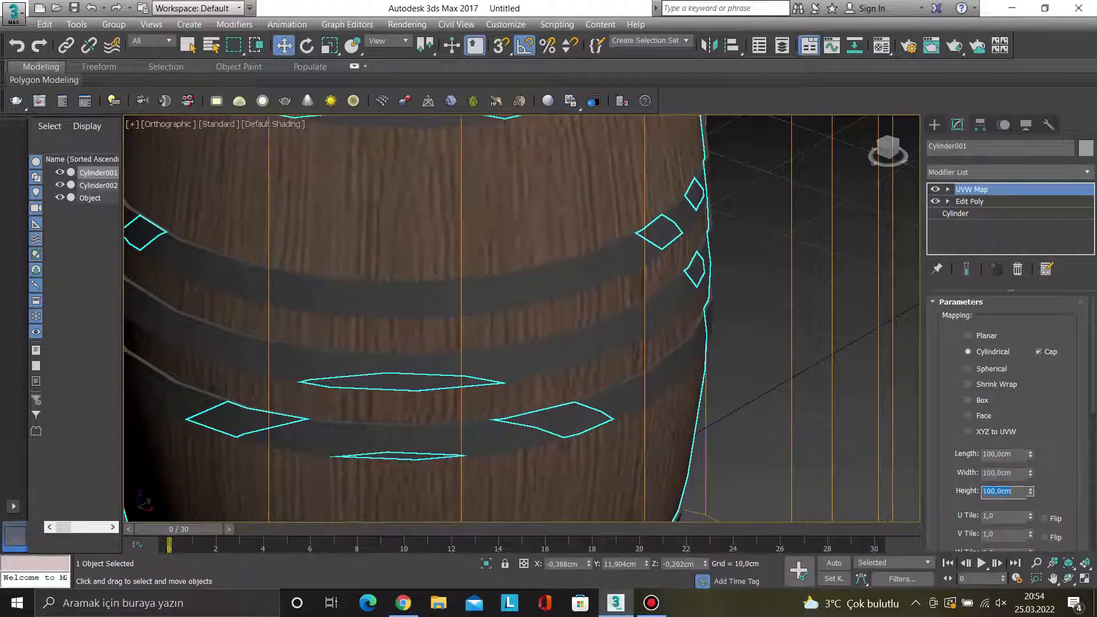
scroll(667, 400, down, 6)
scroll(679, 390, up, 8)
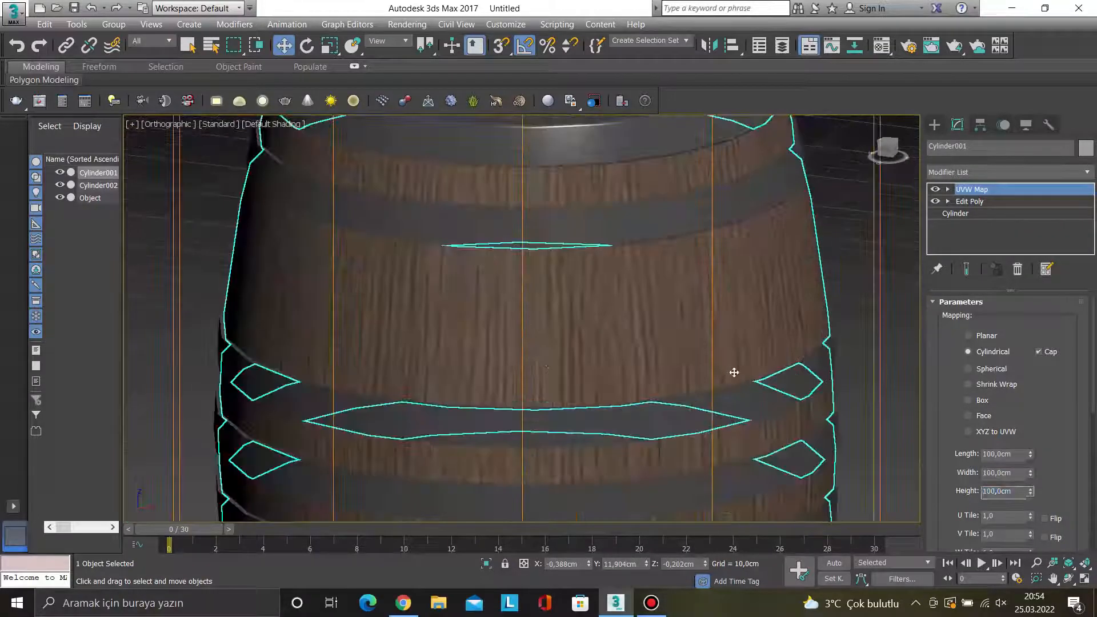
- Set the mapping length to 70 cm, try 70 cm for the width, and set the width back to 100 cm
double_click(1013, 454)
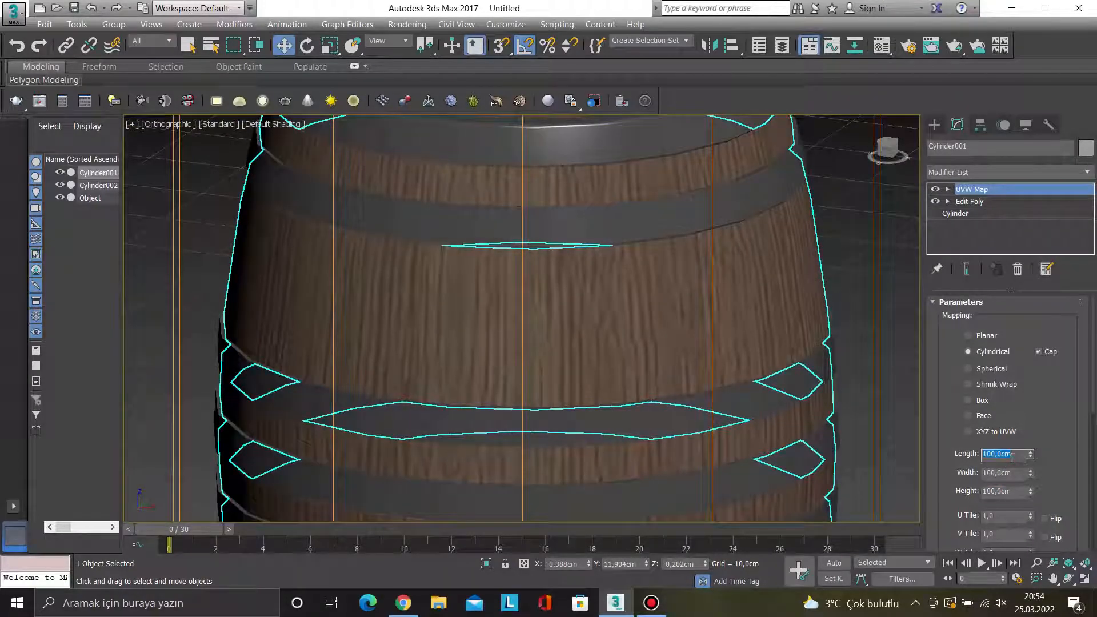
text(70)
key(Return)
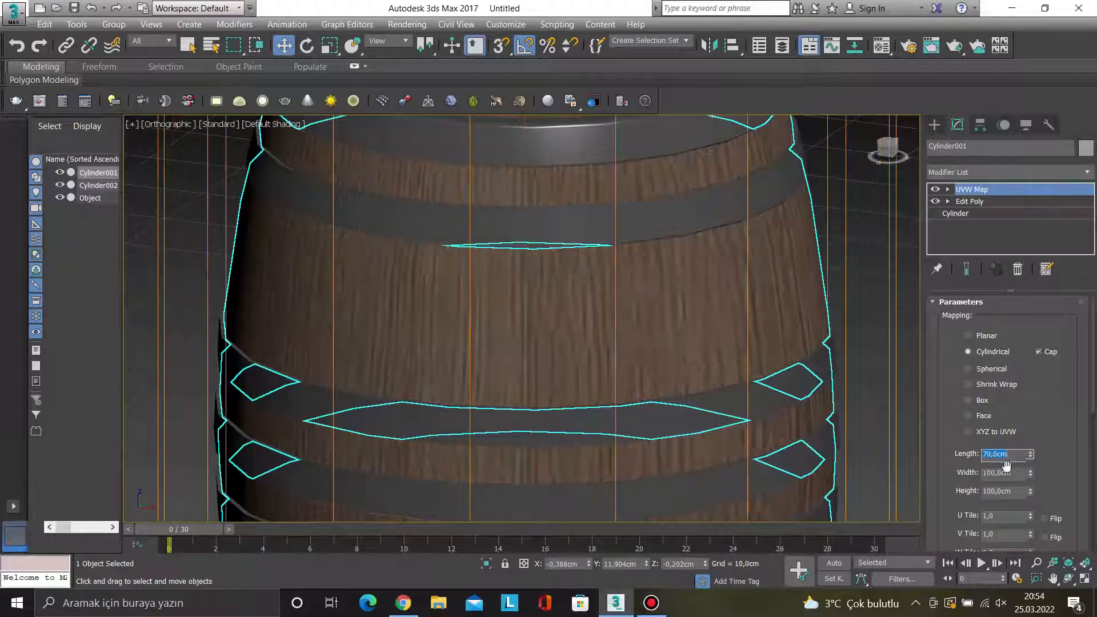
double_click(1004, 473)
text(70)
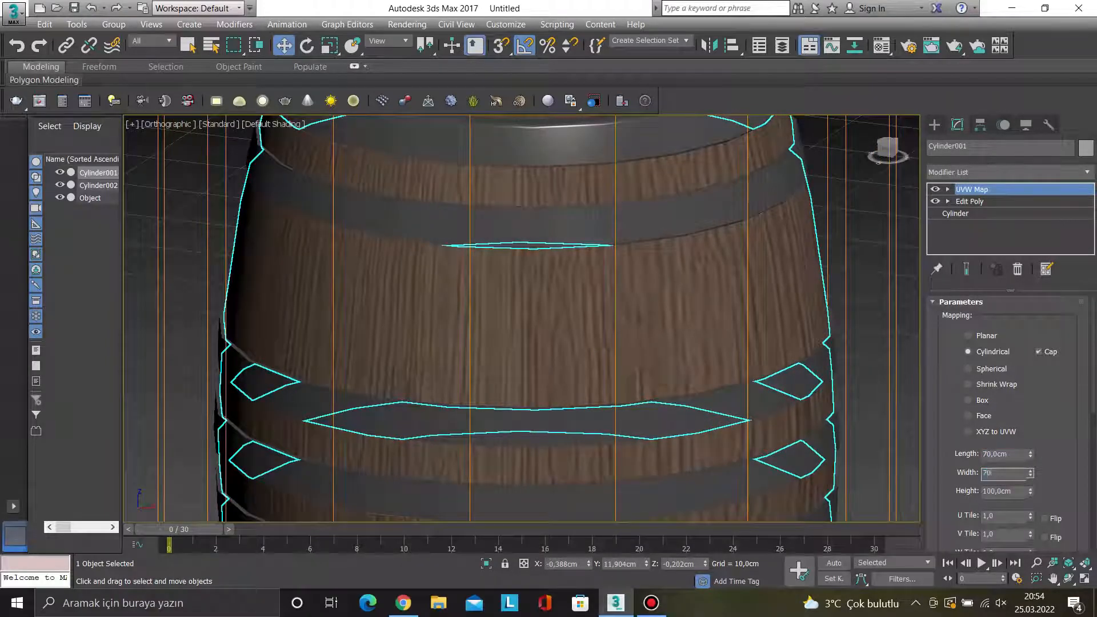
key(Return)
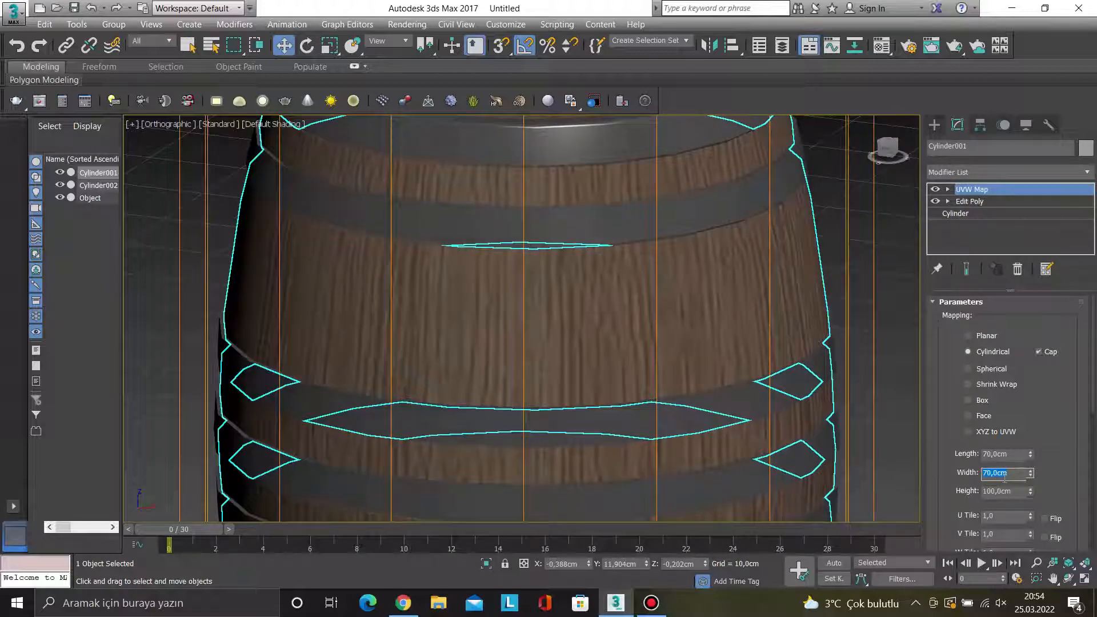
text(100)
key(Return)
scroll(809, 411, down, 6)
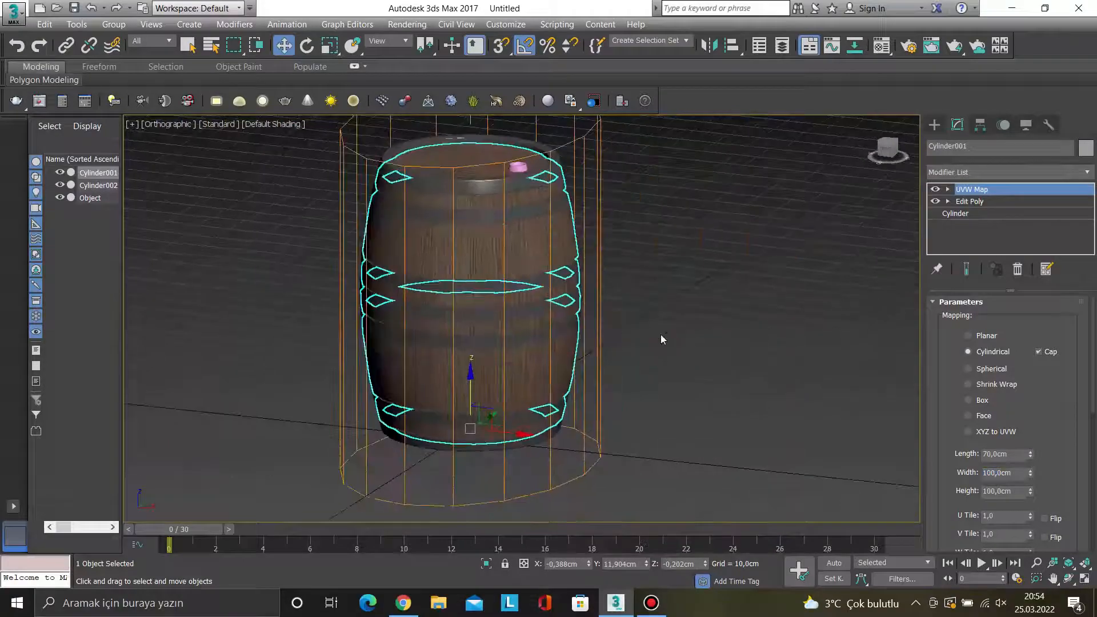
- Examine the wood mapping on the barrel's lid and sides with the body deselected
click(676, 354)
alt+middle_drag(565, 336, 509, 372)
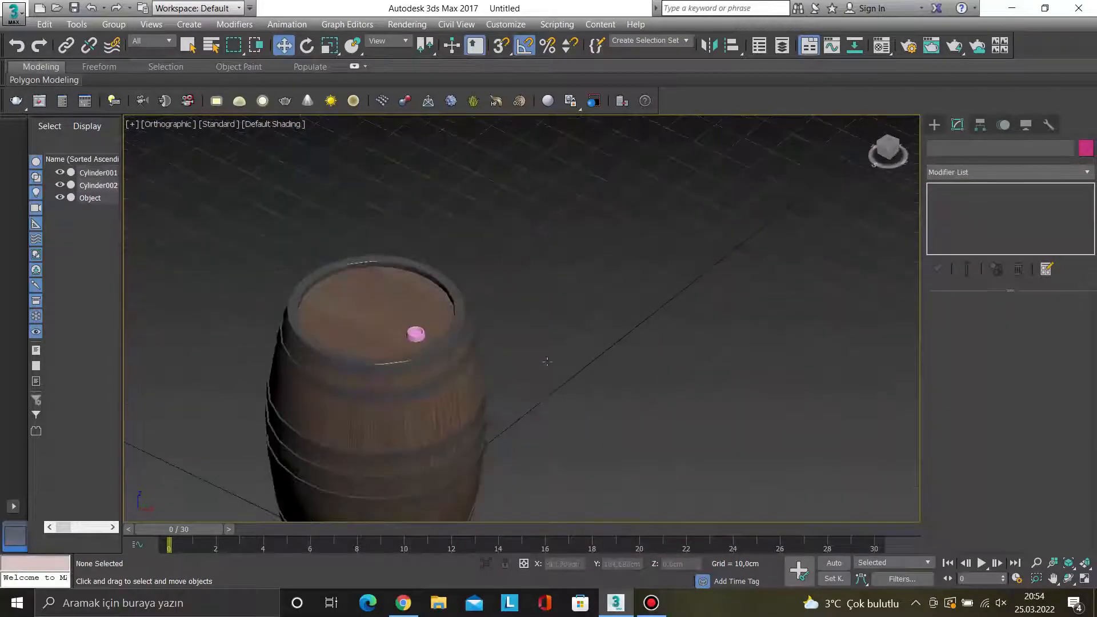
click(465, 402)
middle_drag(523, 413, 583, 318)
alt+middle_drag(584, 319, 680, 296)
click(681, 296)
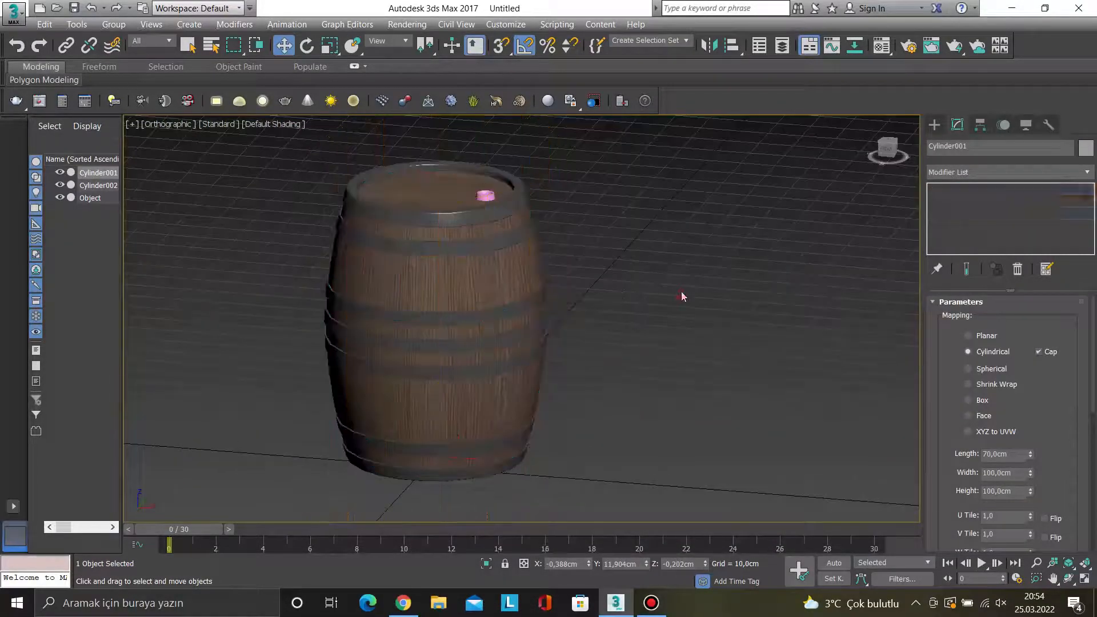
- Select the small cap on the barrel lid and assign the black reflective material "Material #560" to it
scroll(485, 198, up, 3)
click(485, 195)
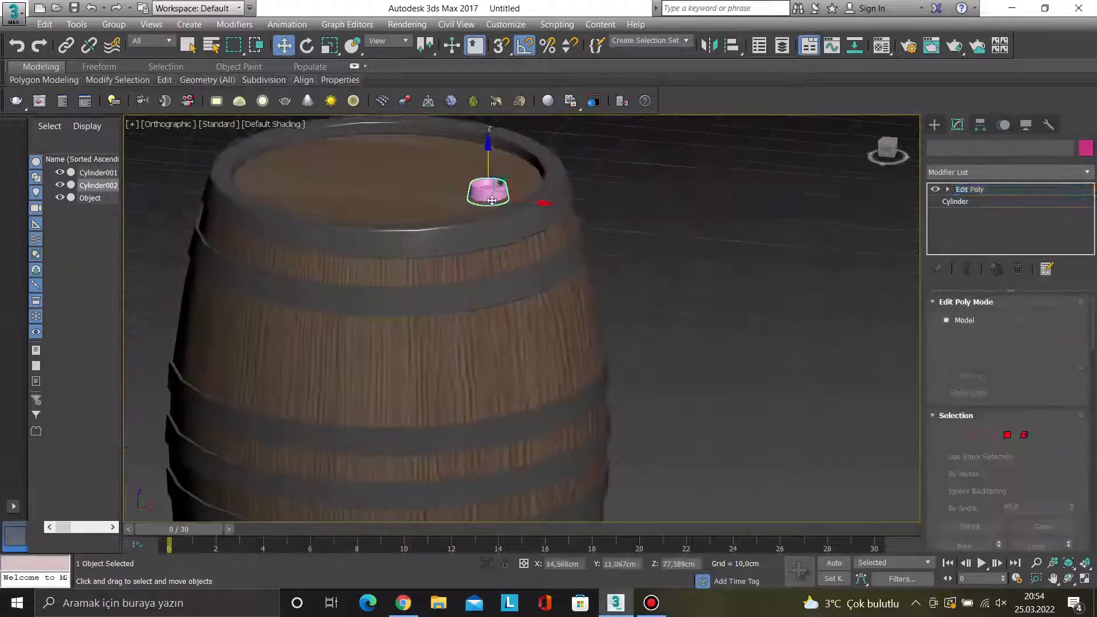
scroll(485, 195, up, 2)
middle_drag(485, 194, 485, 236)
scroll(485, 236, up, 2)
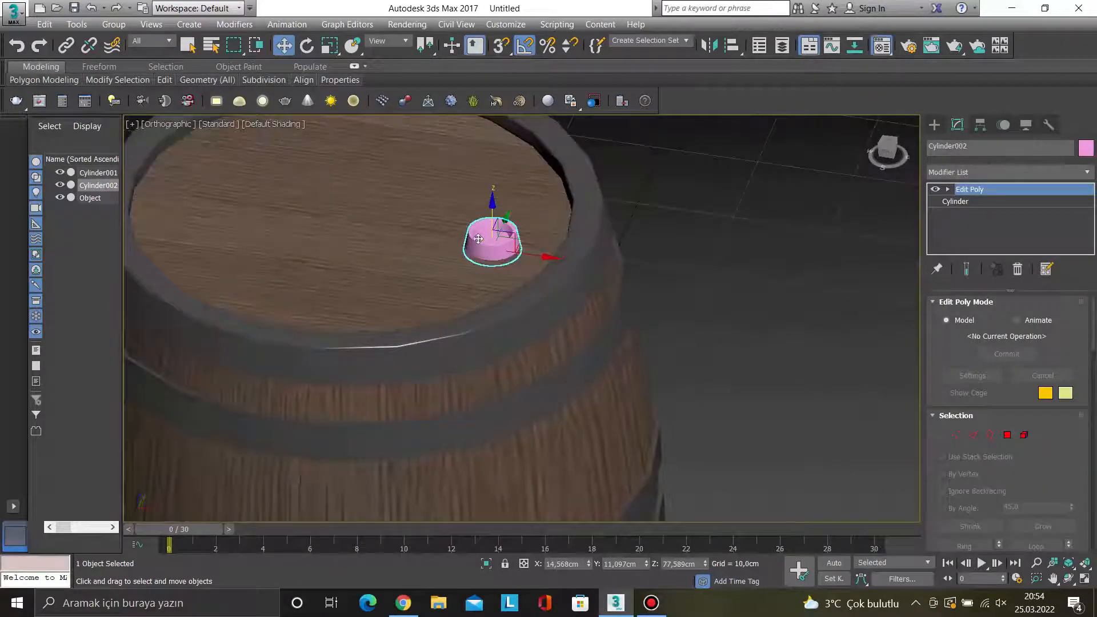
key(m)
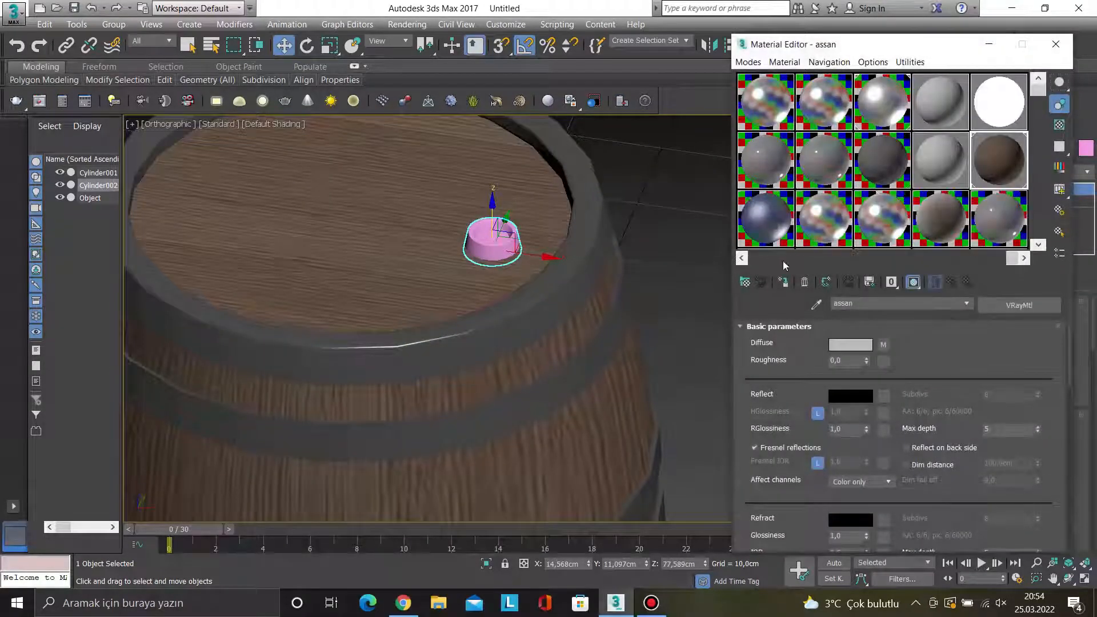
click(947, 265)
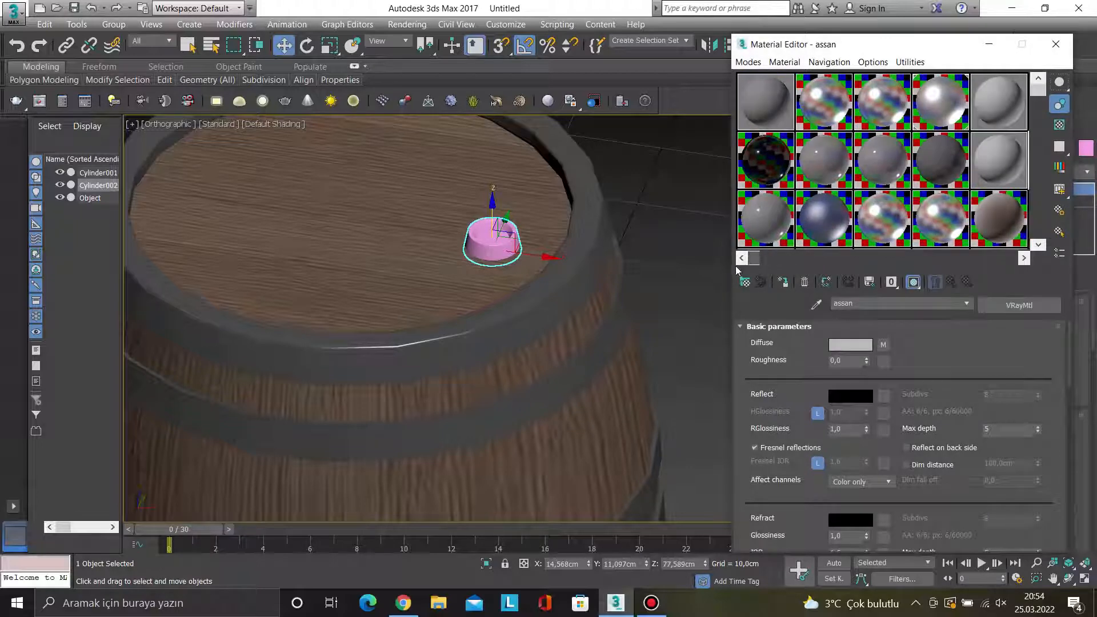
click(751, 164)
click(782, 282)
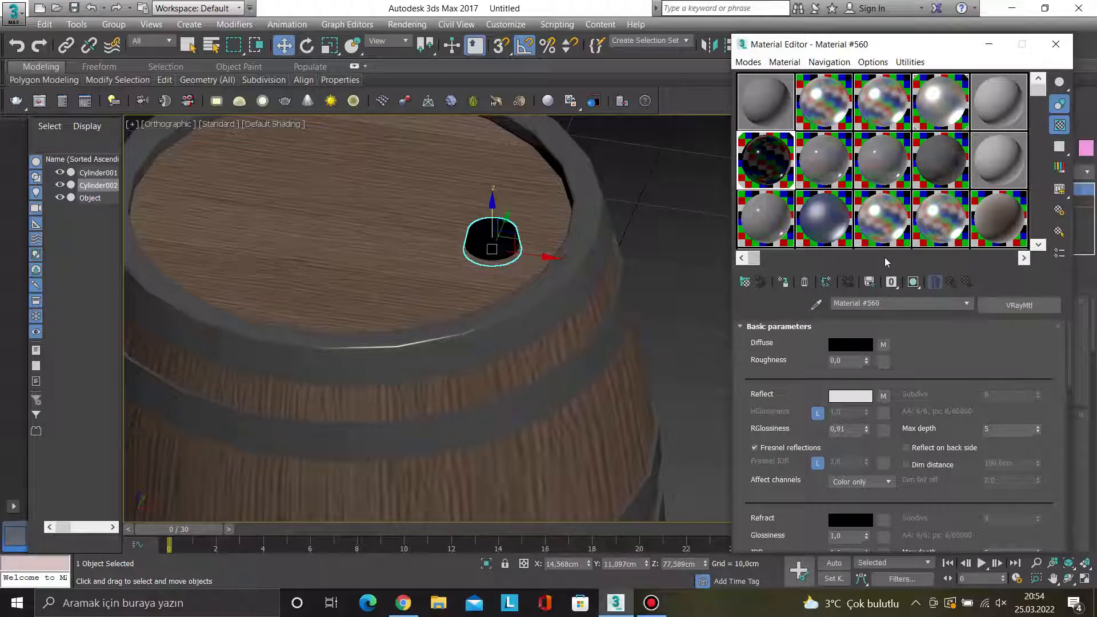
mouse_move(757, 262)
mouse_down()
mouse_move(1009, 258)
mouse_move(760, 253)
mouse_up()
click(1056, 43)
click(690, 246)
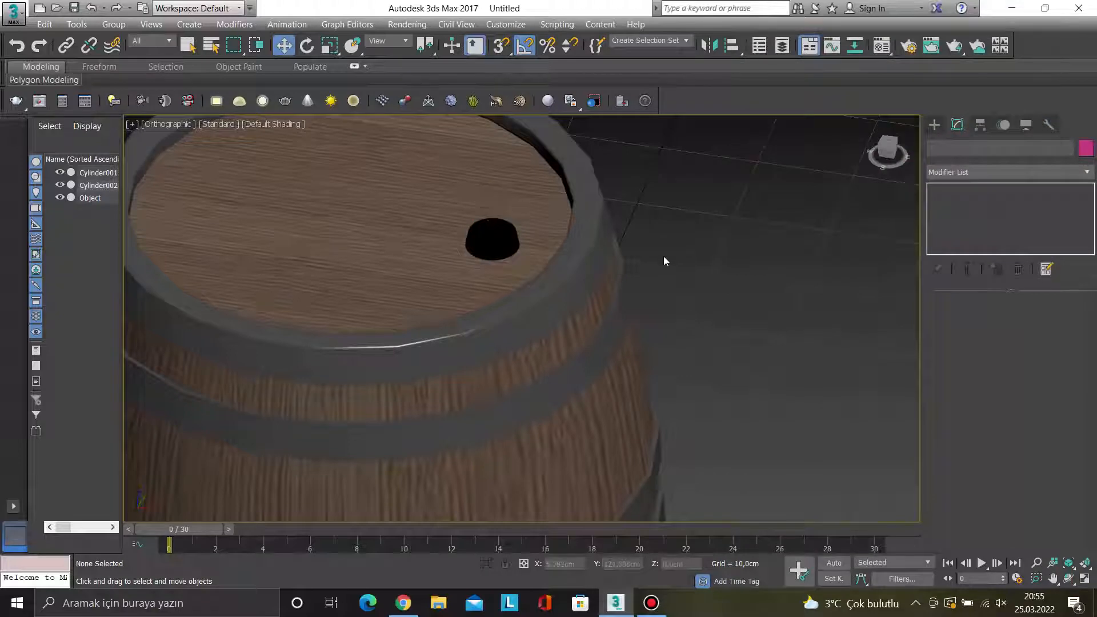
- Switch the viewport from orthographic to perspective and frame the whole barrel
scroll(663, 255, down, 4)
scroll(639, 269, down, 5)
middle_drag(677, 315, 644, 250)
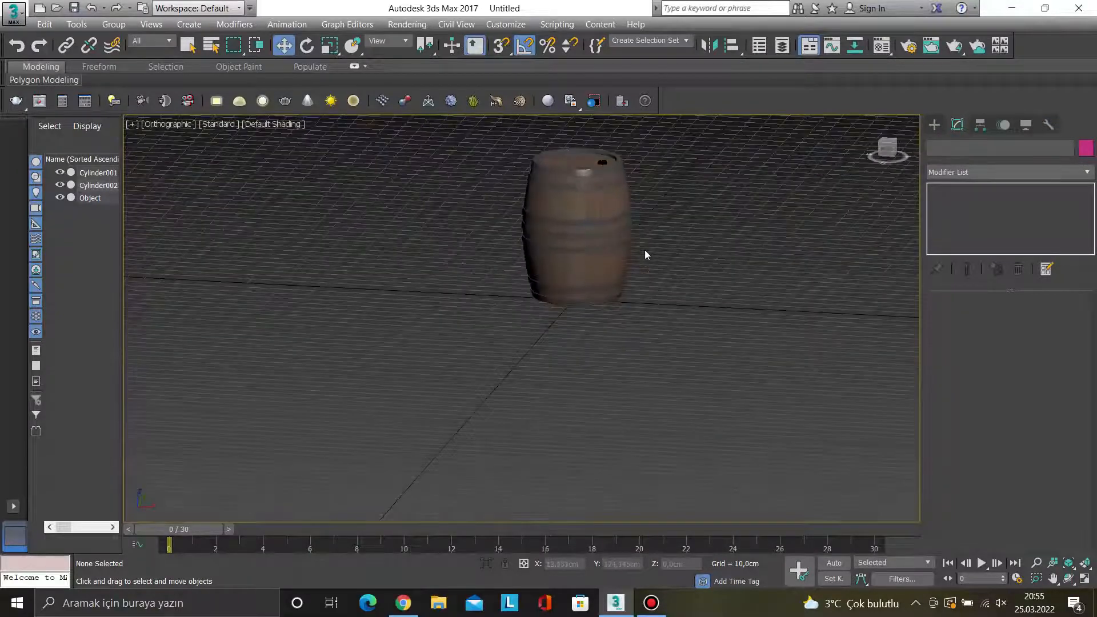
key(p)
middle_drag(645, 250, 615, 310)
scroll(615, 311, up, 4)
scroll(620, 317, down, 2)
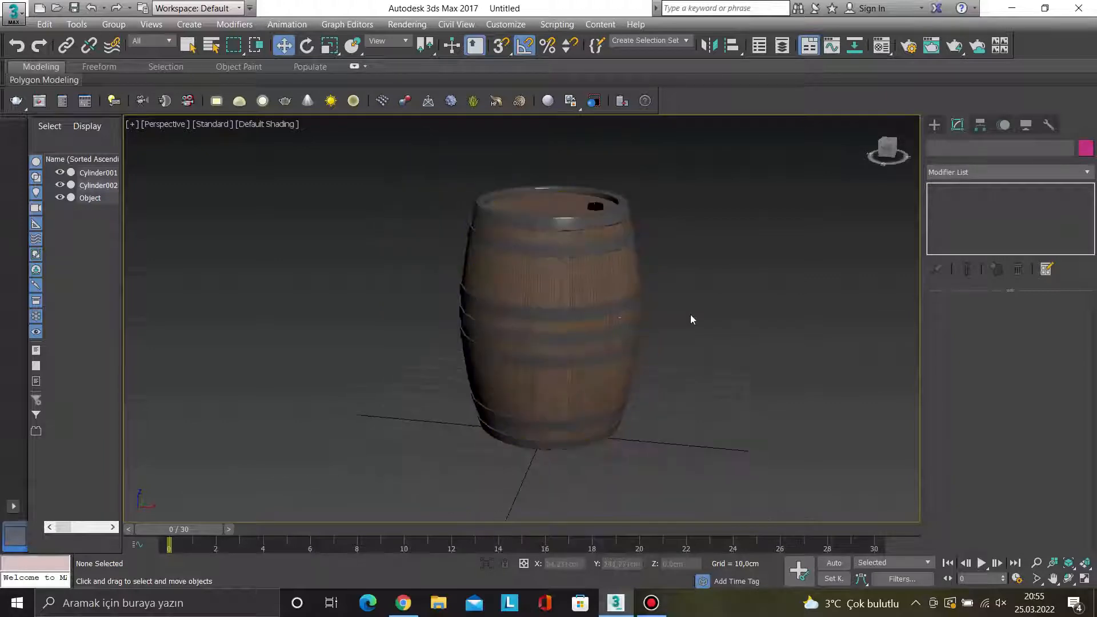
click(603, 252)
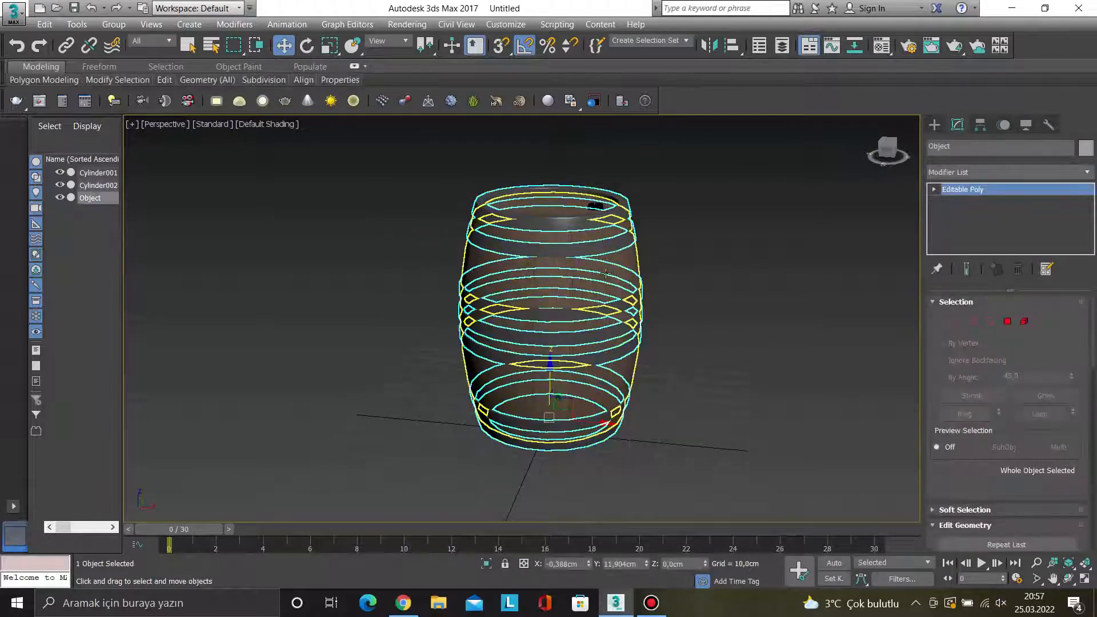
scroll(1076, 421, down, 10)
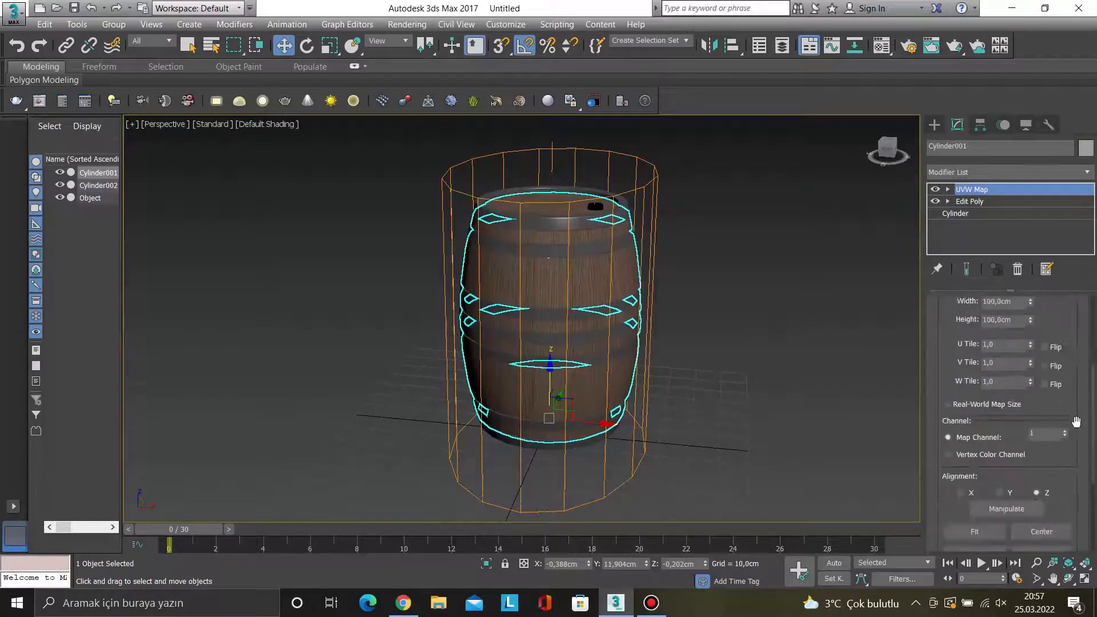
scroll(1076, 421, up, 10)
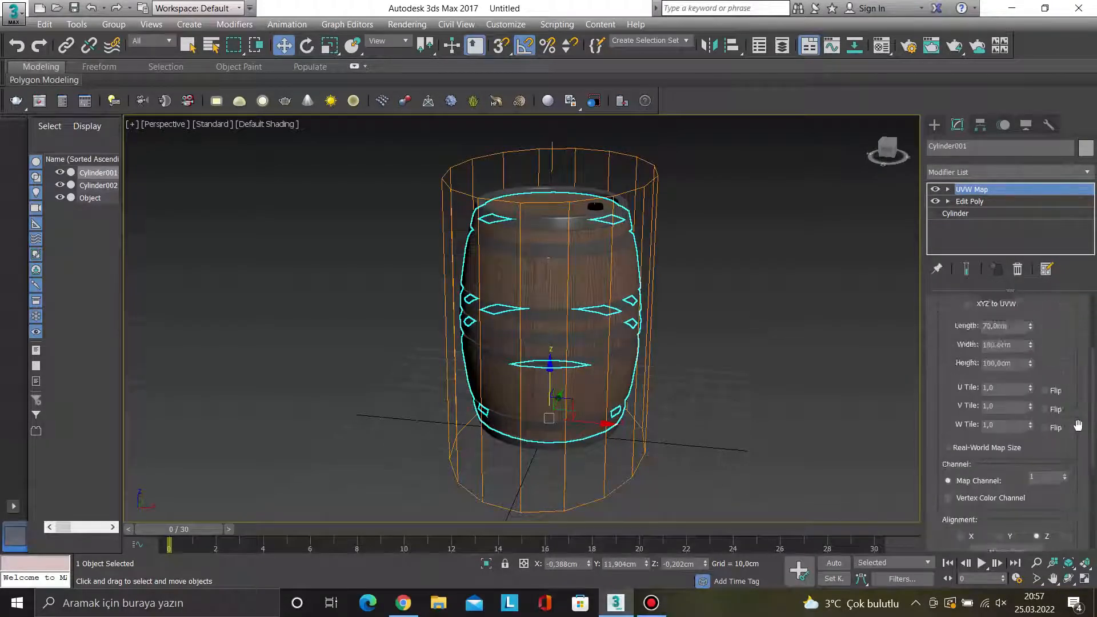
click(793, 320)
- Attach the wooden barrel body to the metal bands object using Match Material IDs to Material, and select the combined barrel
click(605, 251)
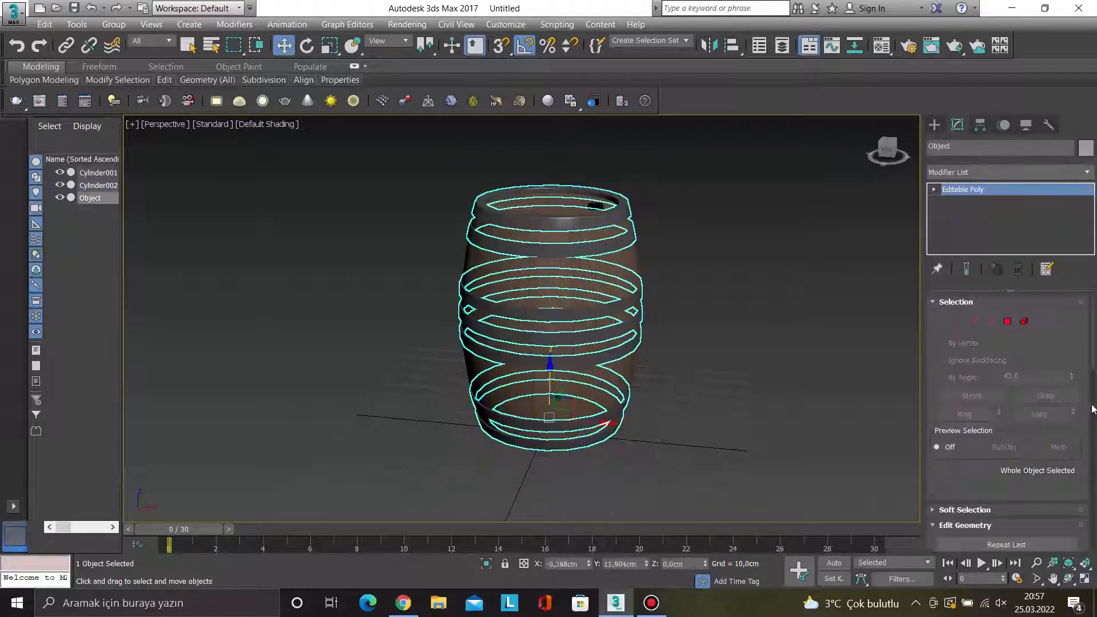
scroll(1086, 427, down, 5)
scroll(1087, 428, down, 6)
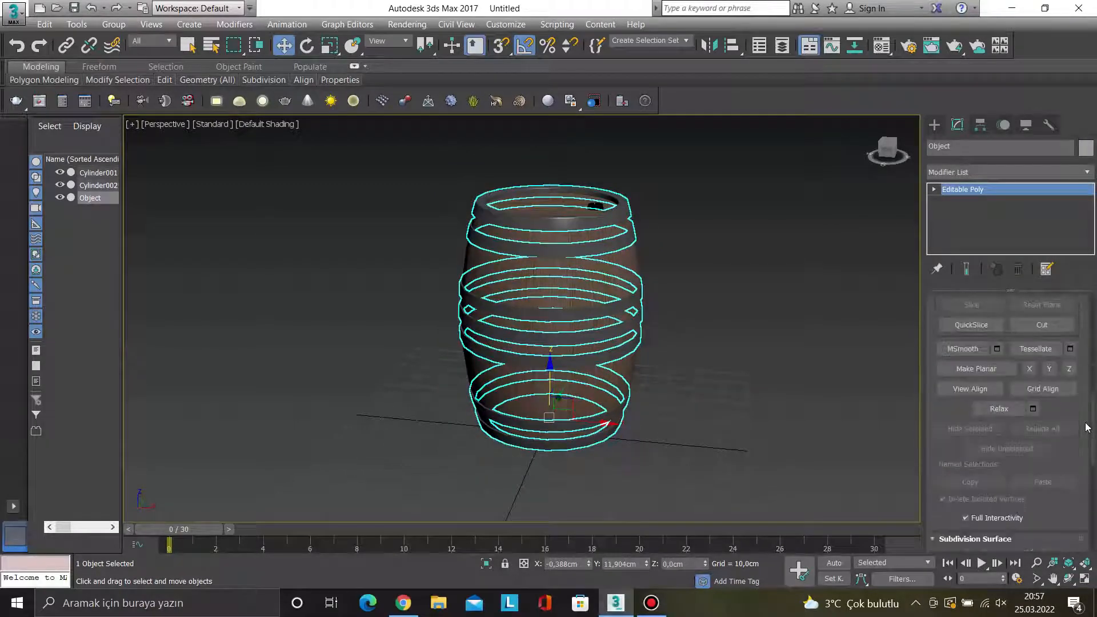
scroll(1086, 427, up, 2)
click(968, 313)
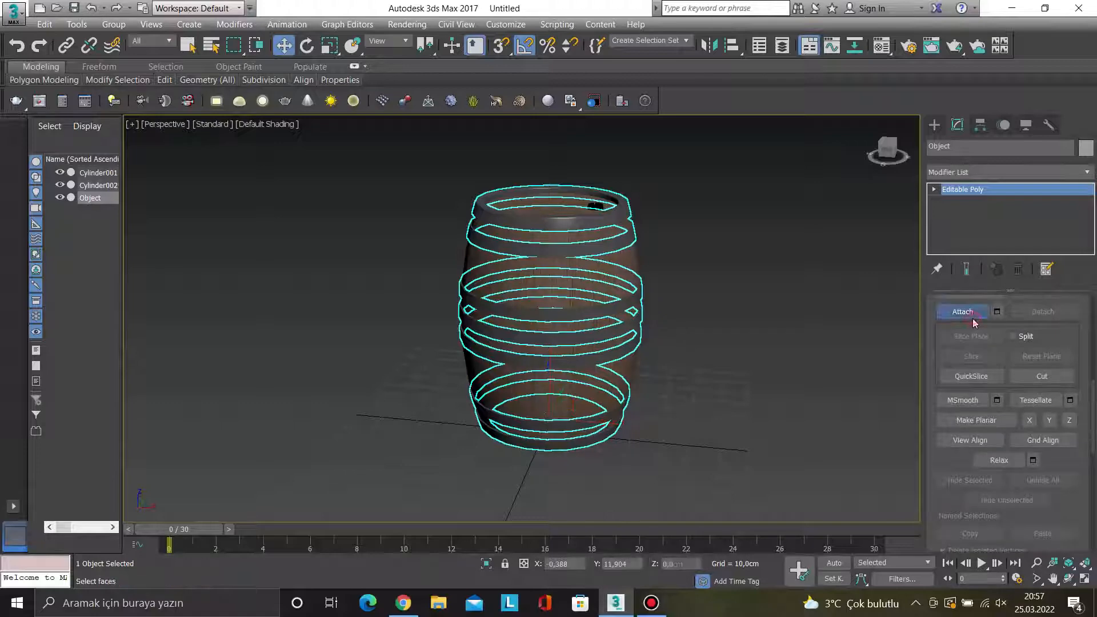
click(607, 272)
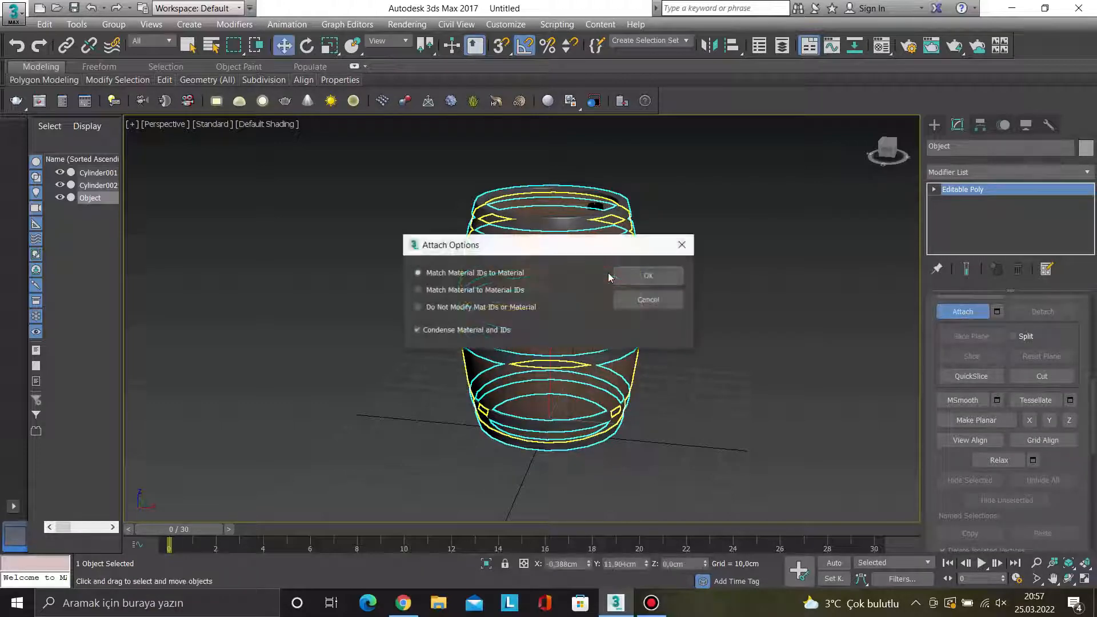
click(653, 280)
click(945, 312)
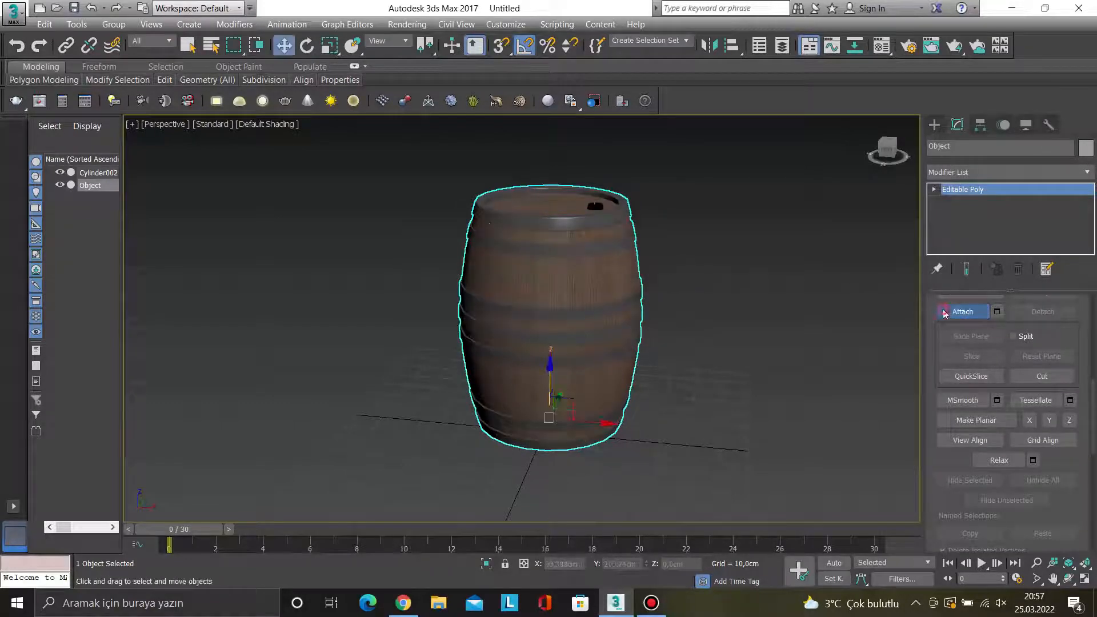
click(803, 307)
click(561, 262)
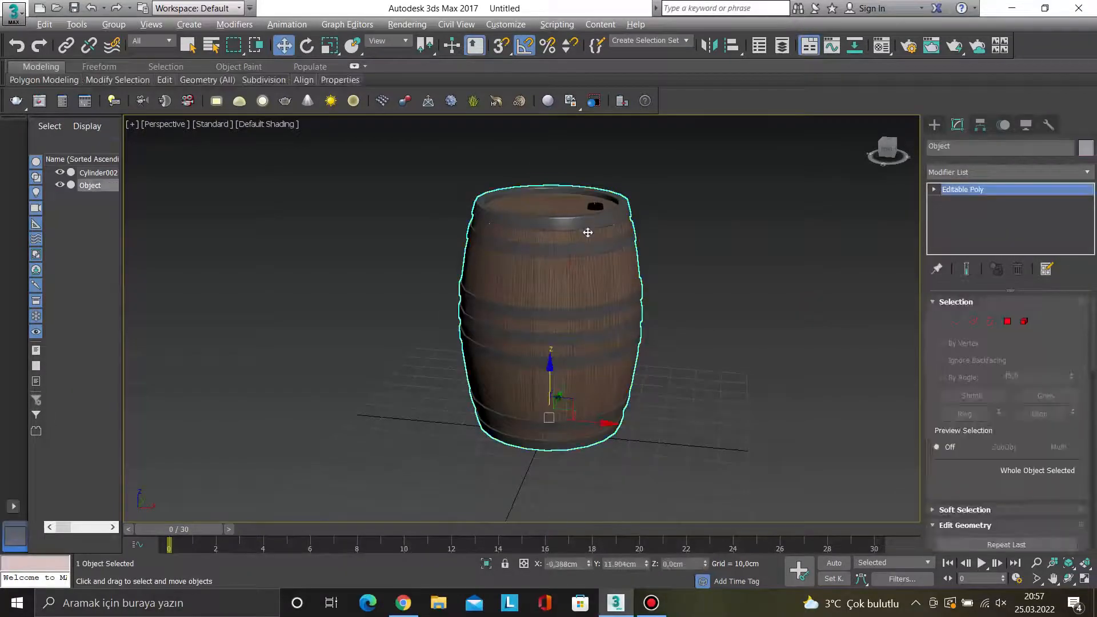
- Attach the black lid cap to the barrel using Match Material IDs to Material with Condense Material and IDs, and deselect the barrel
alt+middle_drag(588, 233, 589, 237)
scroll(1090, 407, down, 5)
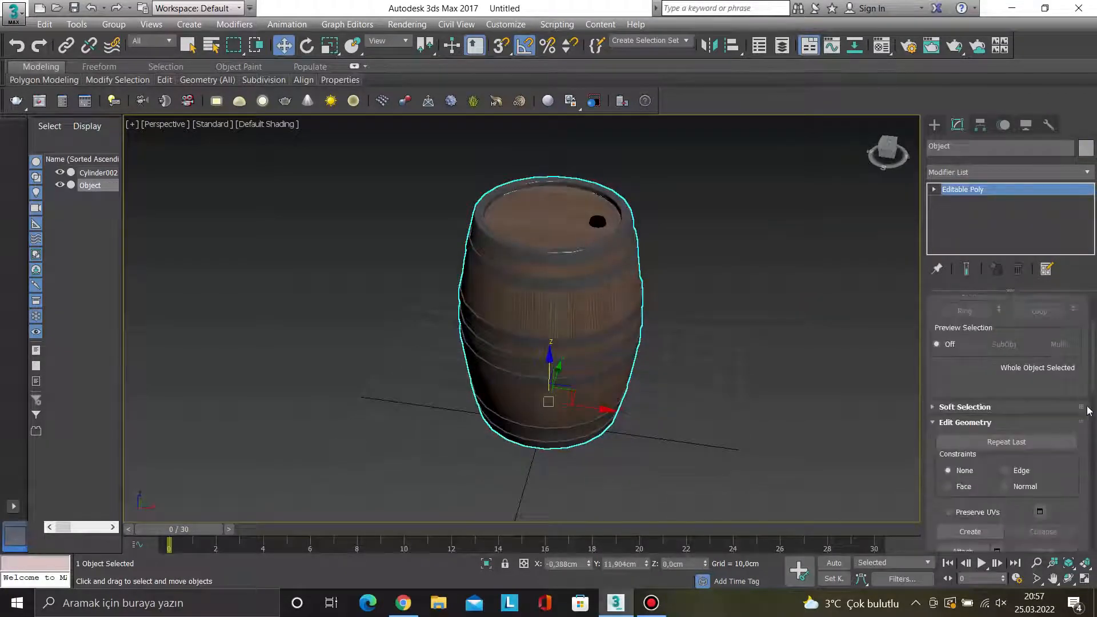
scroll(1088, 410, down, 3)
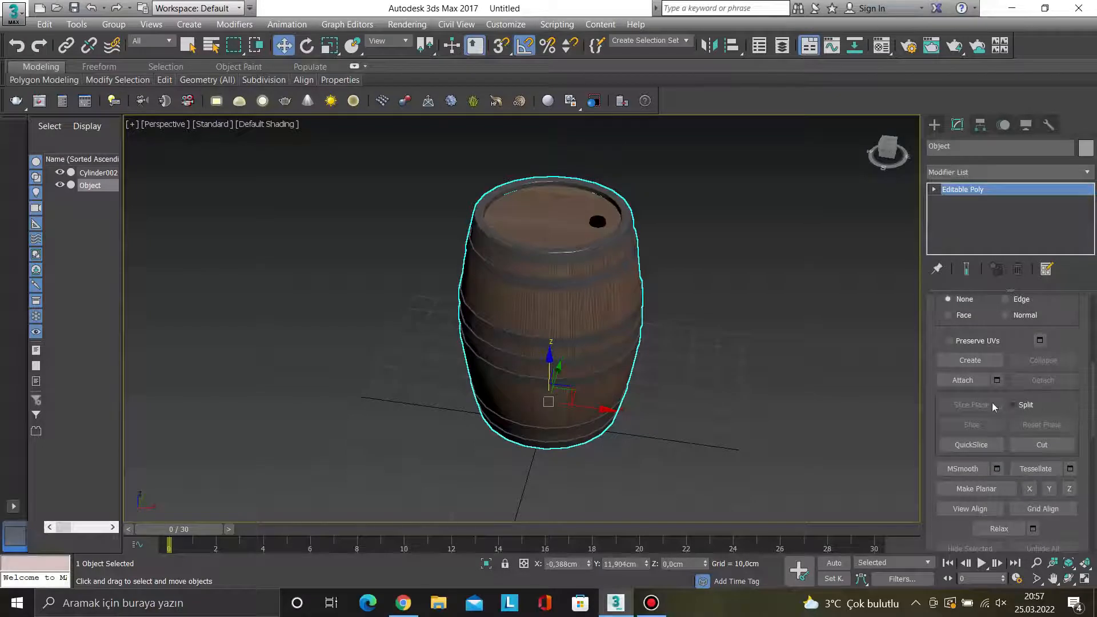
click(963, 380)
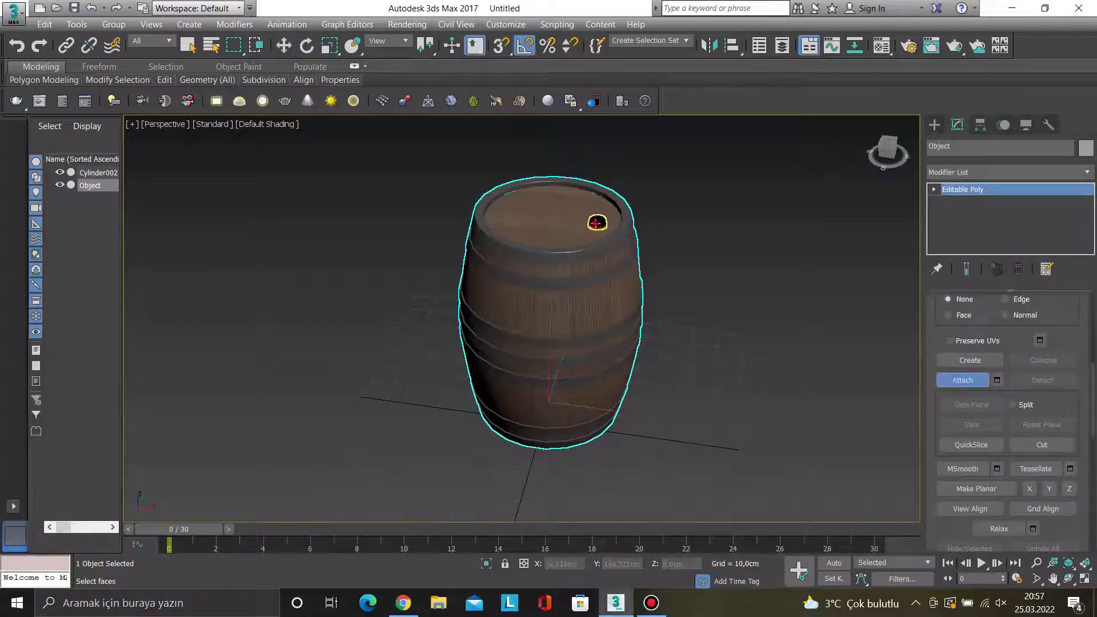
click(597, 221)
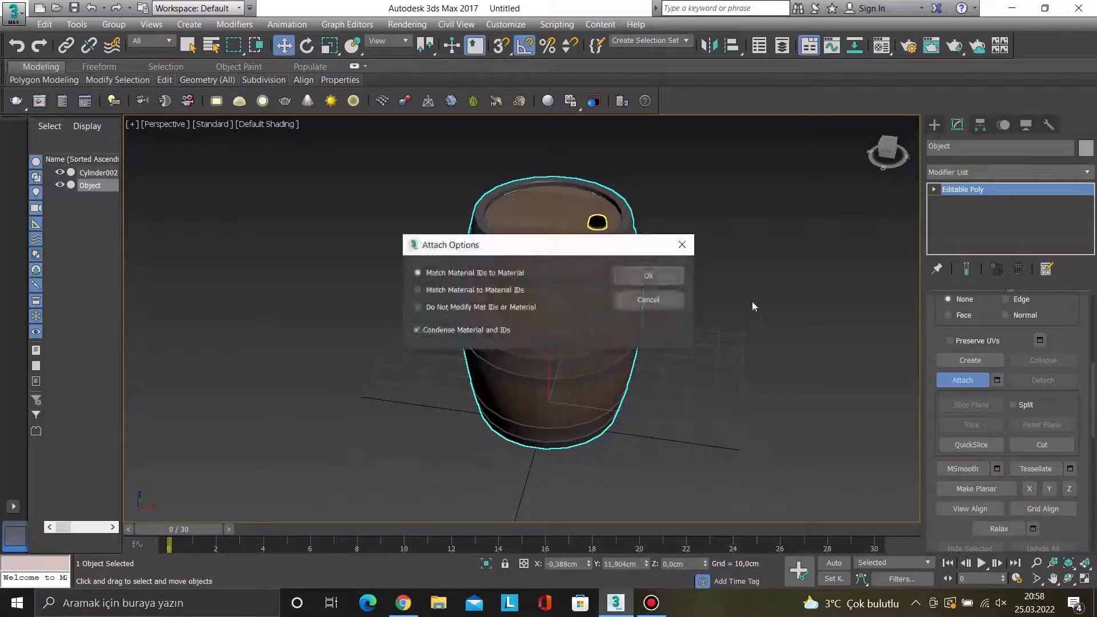
click(641, 279)
click(963, 380)
click(694, 322)
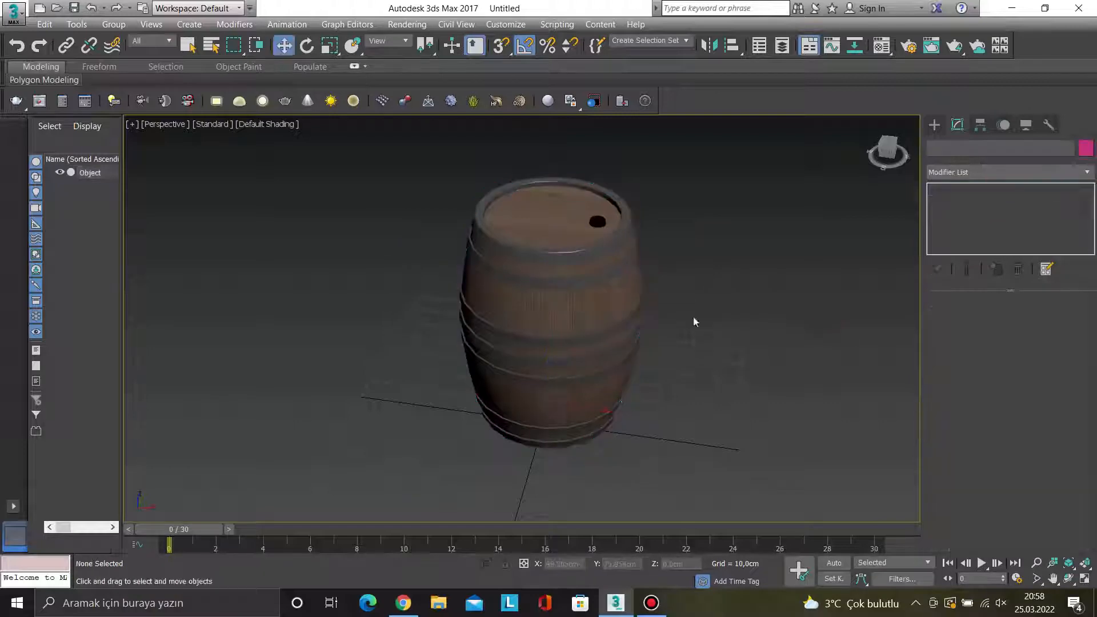
- Select the combined barrel to check it as one object, examine it from different angles, and clear the selection
click(583, 311)
alt+middle_drag(583, 311, 635, 296)
alt+middle_drag(686, 321, 627, 303)
click(713, 330)
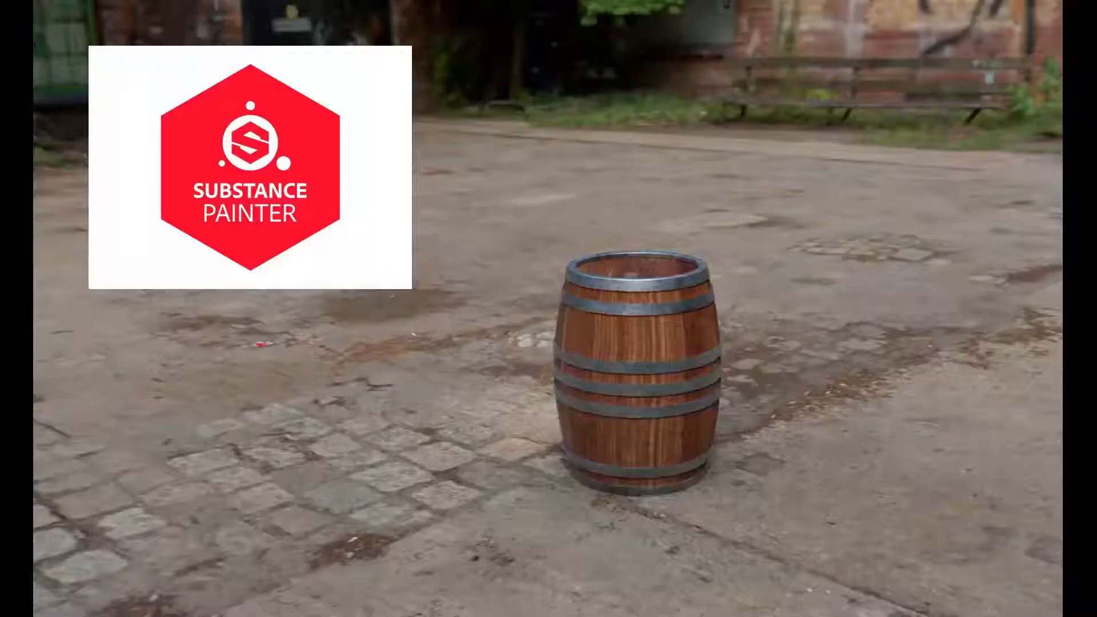